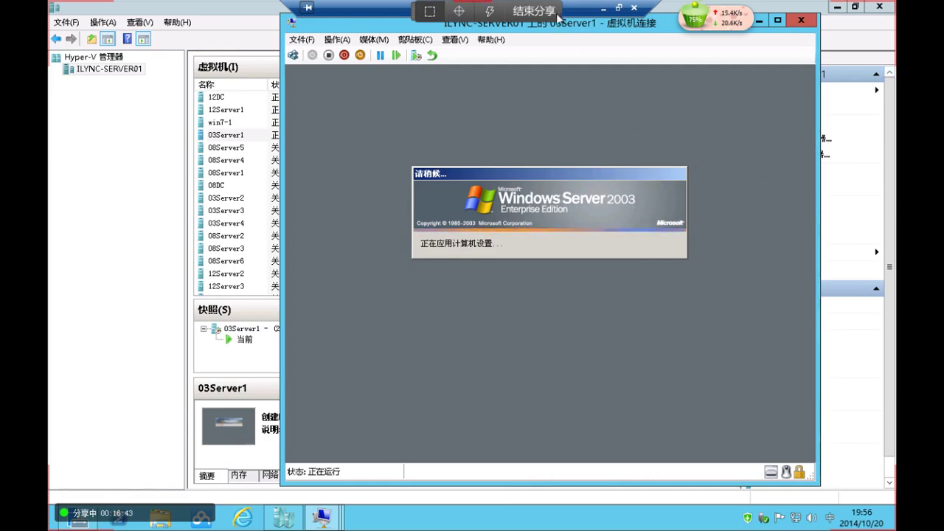
Log 03Server1 on to the ILYNC domain as Administrator with the account password
mouse_move(601, 23)
left_mouse_down()
mouse_move(633, 29)
mouse_move(609, 30)
left_mouse_up()
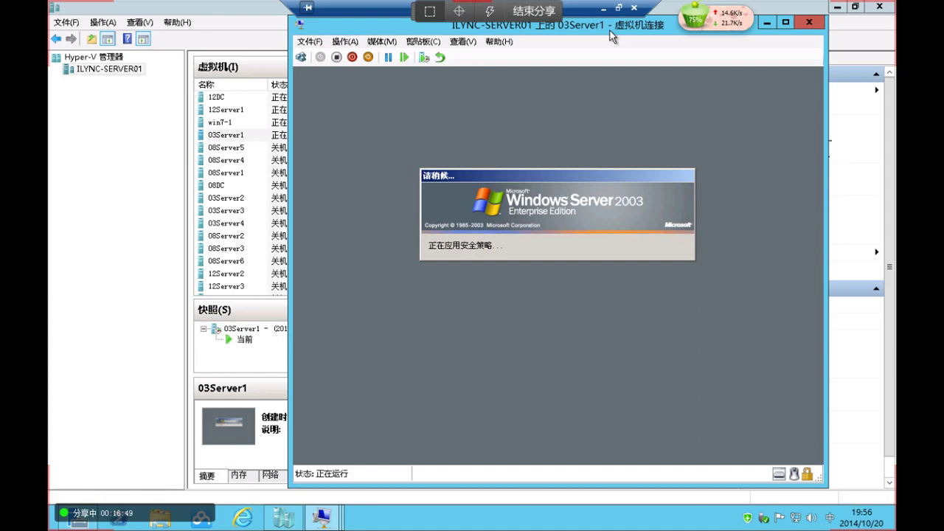
left_click(301, 56)
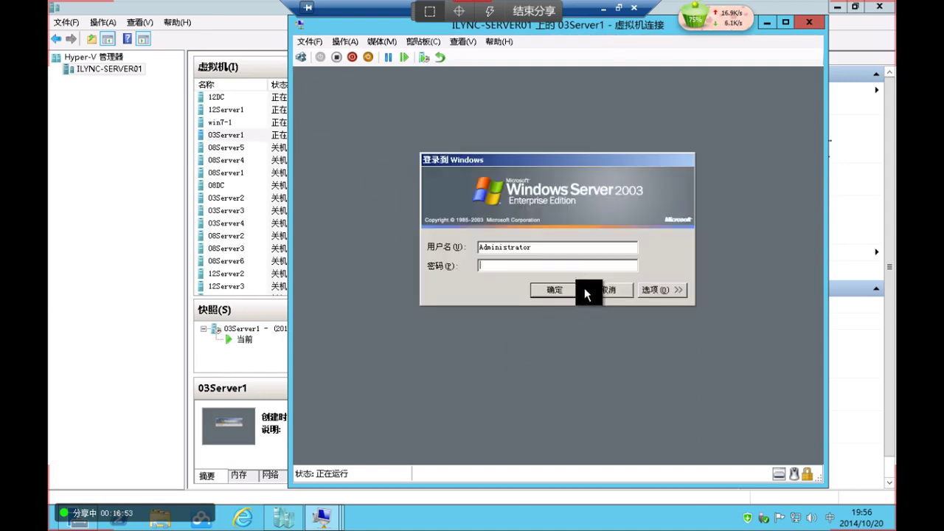
left_click(664, 290)
left_click(615, 290)
left_click(572, 302)
left_click(555, 266)
type("***")
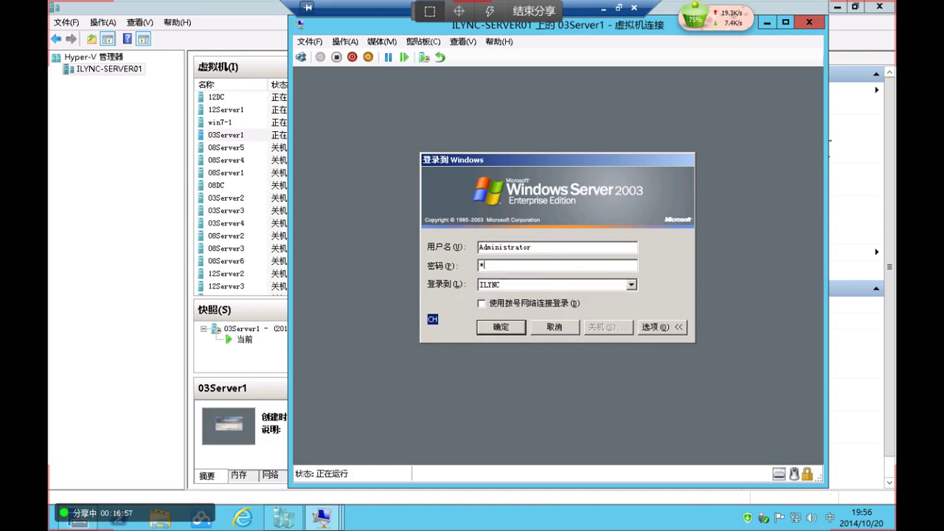
key("Return")
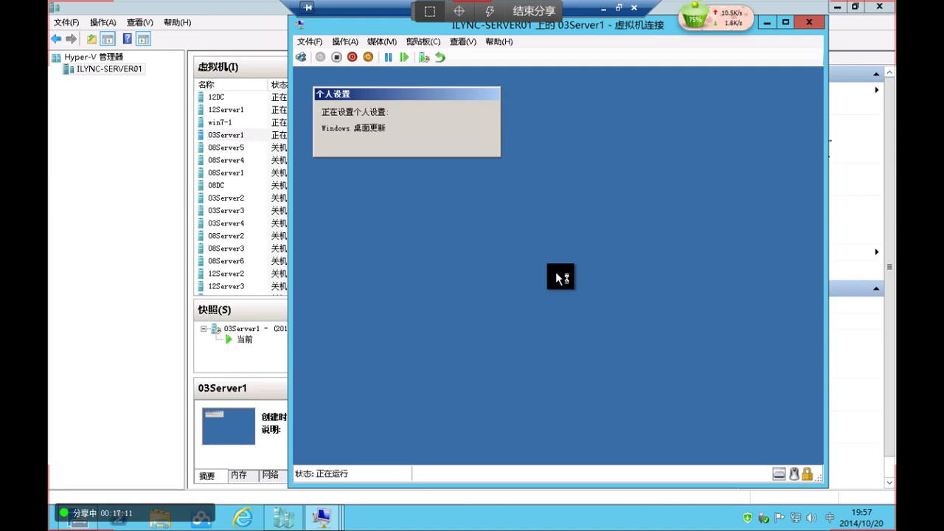
Insert cn_win_srv_2003_r2_enterprise_with_sp2_vl_cd1 from E:\ISO\Win2003R2 into 03Server1's DVD drive
left_click(381, 41)
mouse_move(413, 66)
left_click(475, 76)
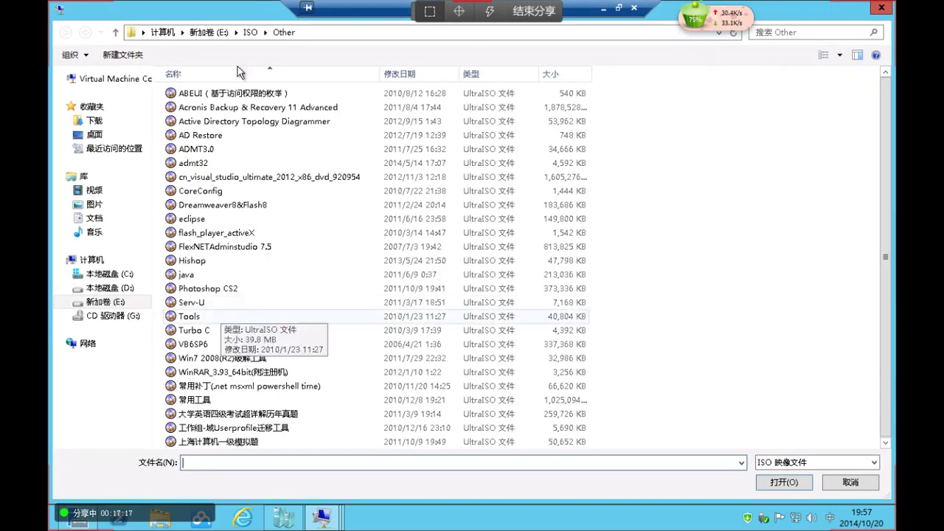
left_click(251, 32)
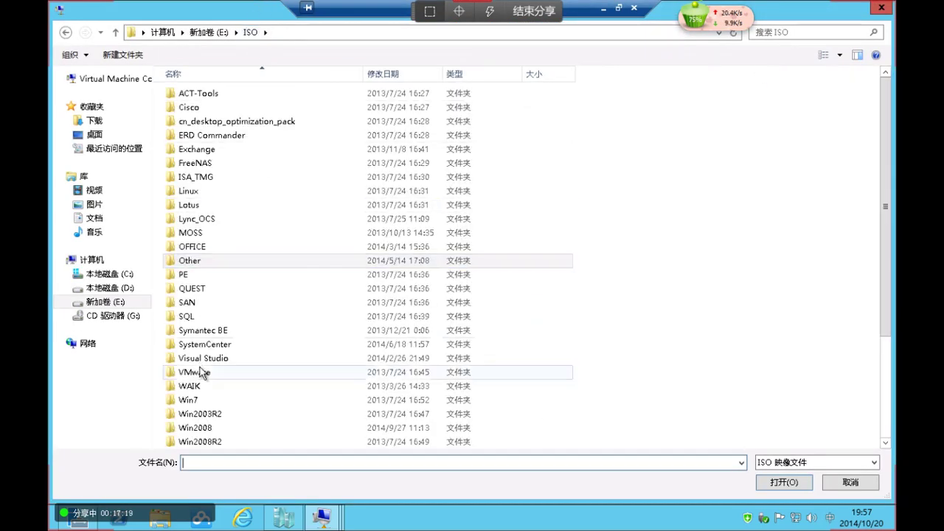
double_click(230, 415)
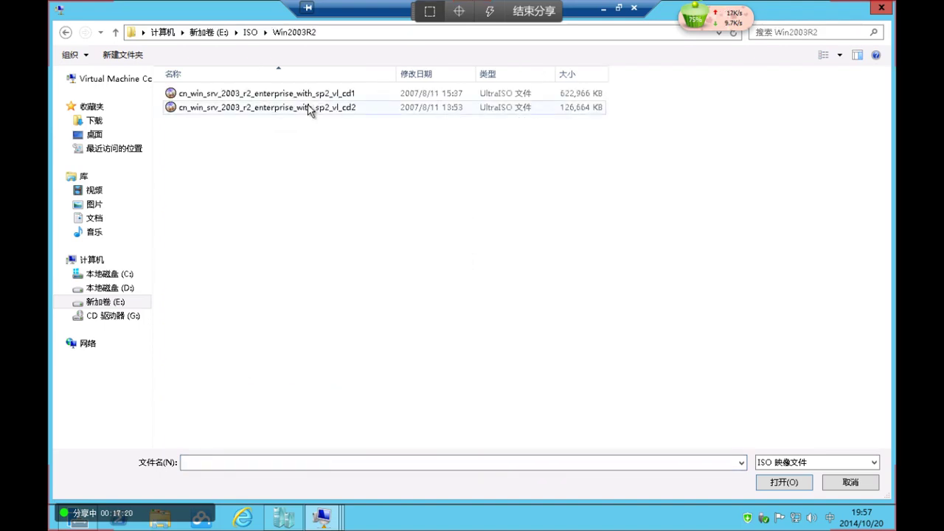
left_click(309, 108)
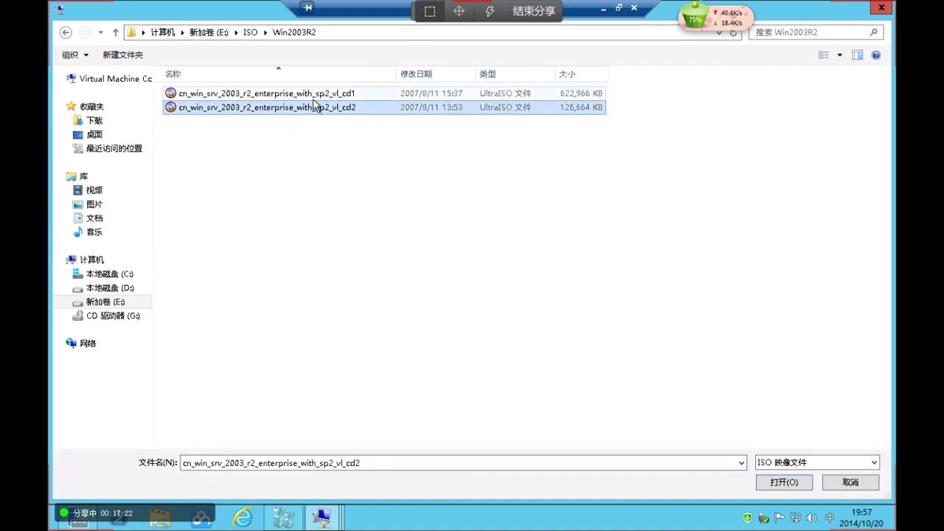
double_click(322, 92)
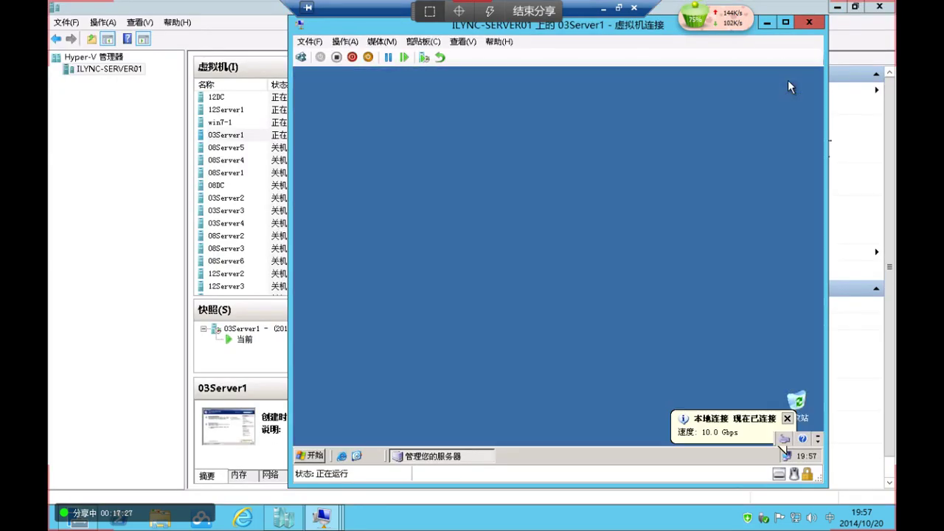
left_click(788, 76)
Run sysocmgr /i:sysoc.inf in the guest and exit the Server 2003 welcome screen
left_click(310, 454)
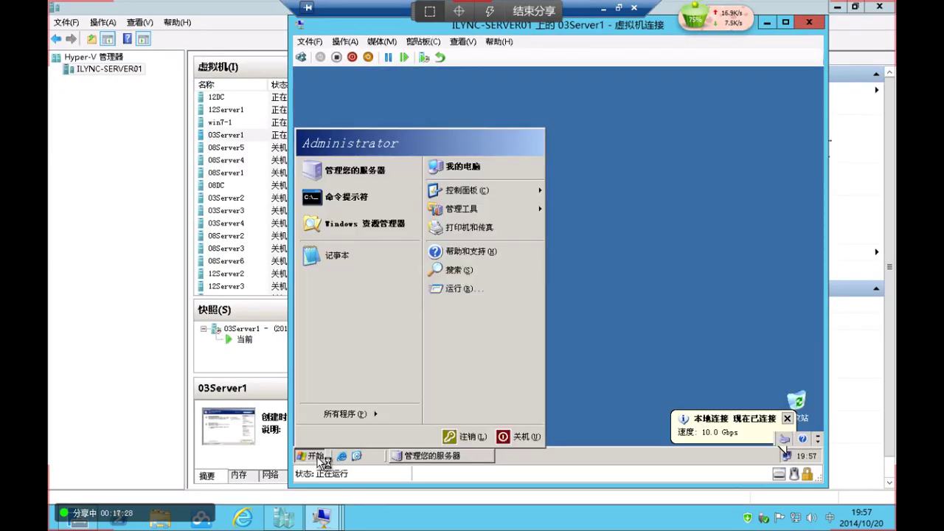
left_click(516, 294)
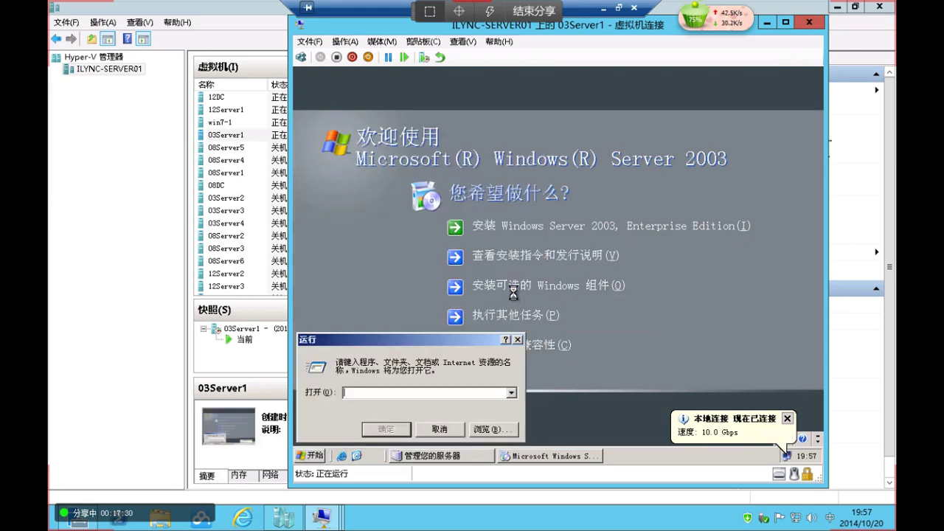
type("ssy")
type("ocm")
type("gr /i:sy")
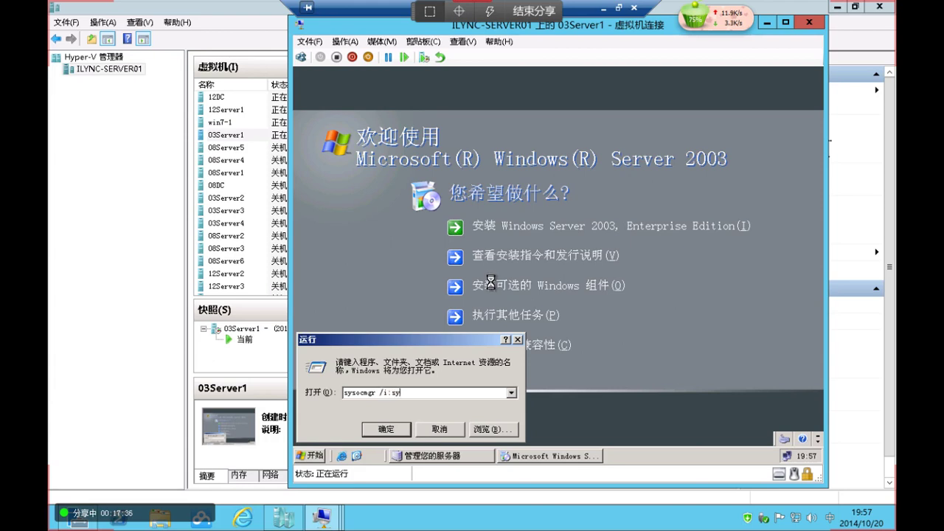
type("soc.inf")
key("Return")
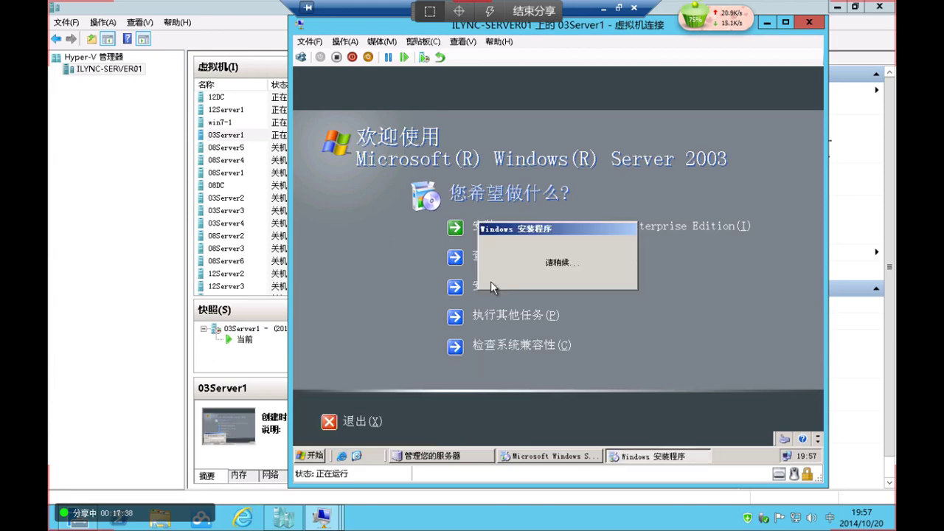
left_click(357, 422)
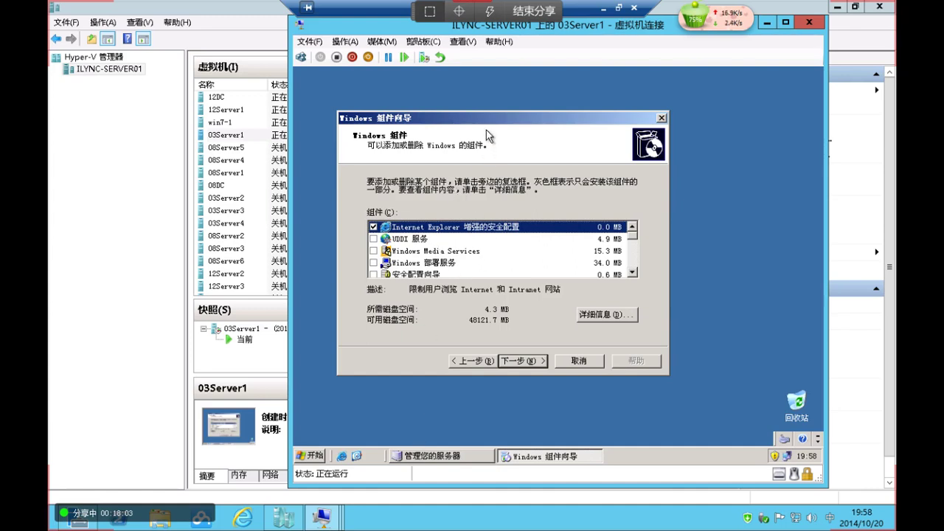
Check E-mail Services (电子邮件服务) in the components list and start installing it
scroll(519, 232, "down", 1)
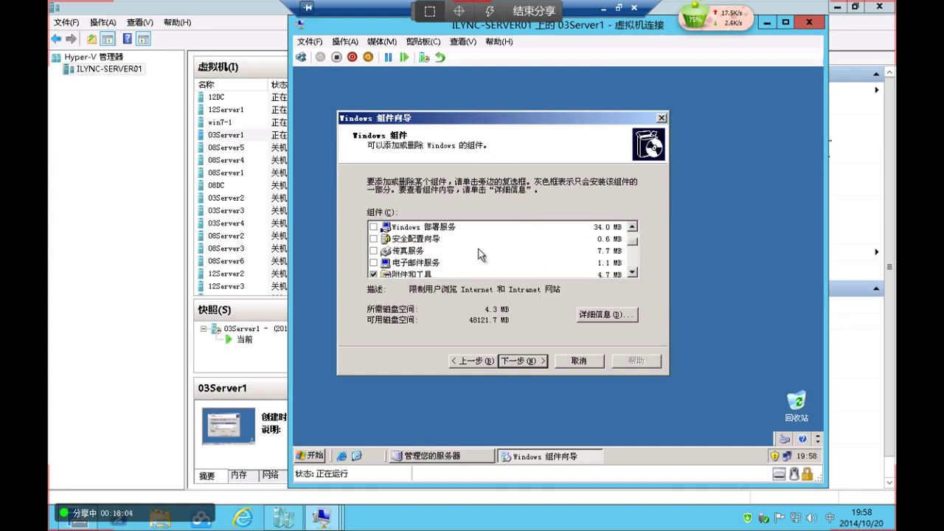
left_click(406, 263)
left_click(374, 263)
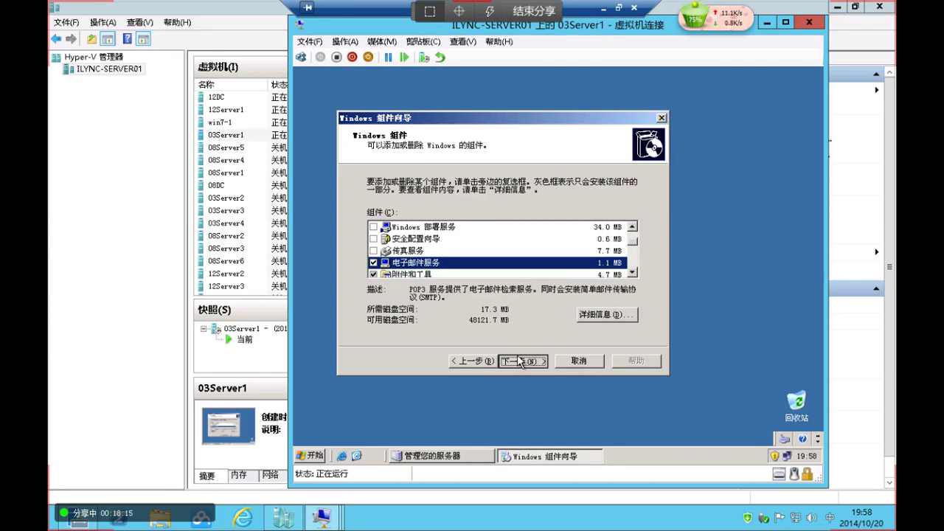
left_click(521, 361)
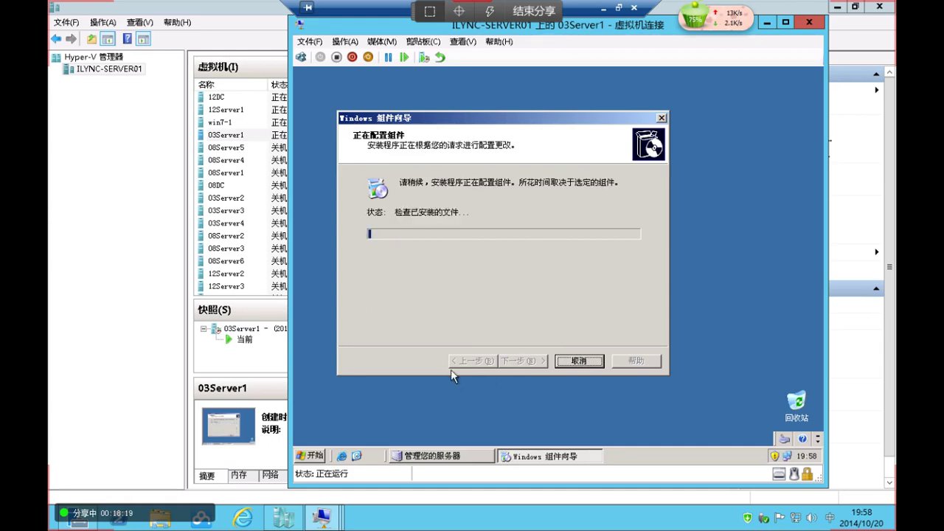
Open and close the guest's Start menu twice while setup copies files
left_click(319, 457)
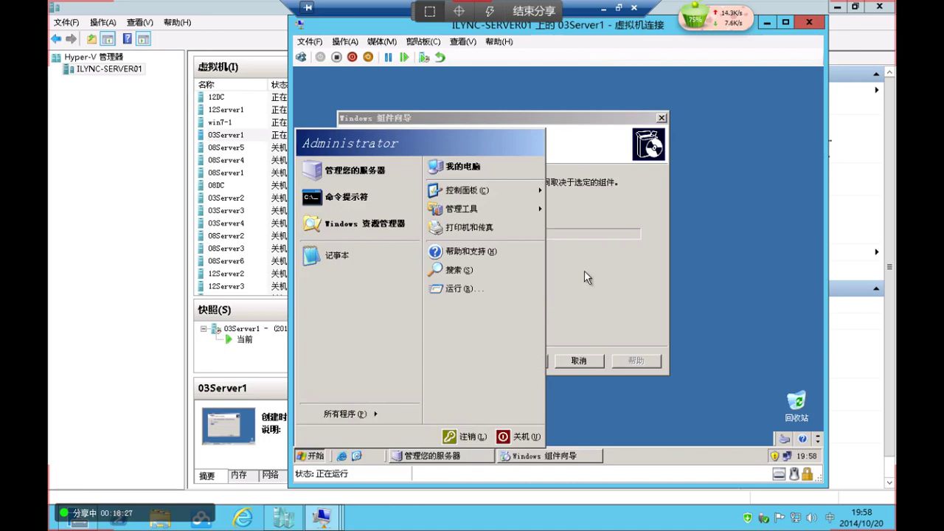
left_click(590, 276)
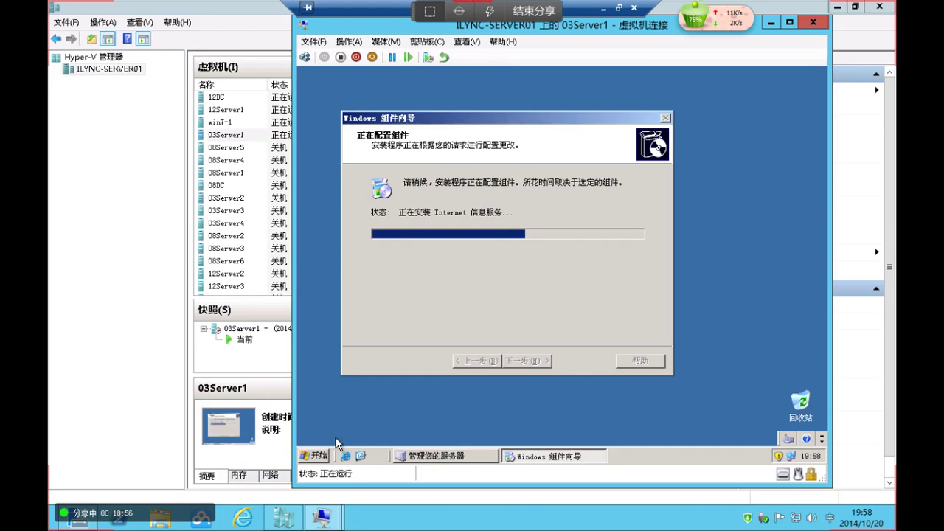
left_click(320, 457)
left_click(599, 279)
Connect to the win7-1 virtual machine and close its settings unchanged
left_click(243, 123)
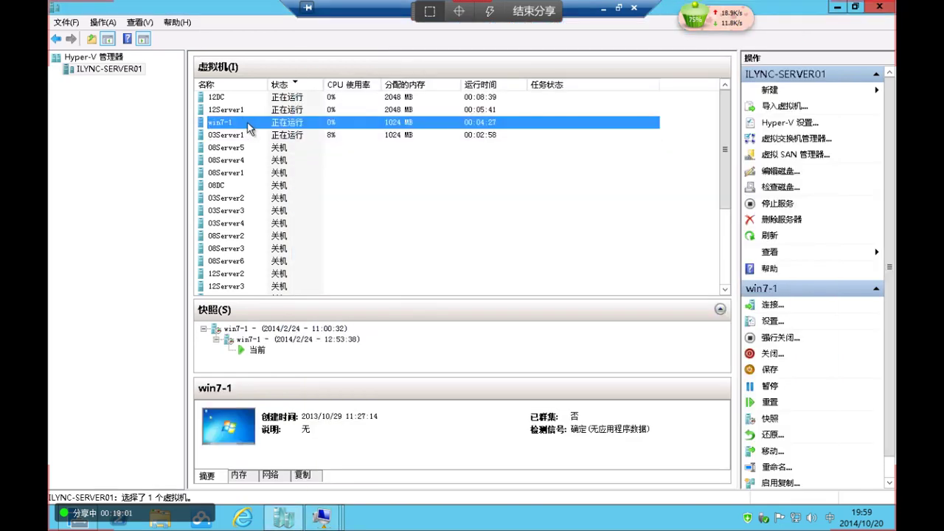
double_click(251, 128)
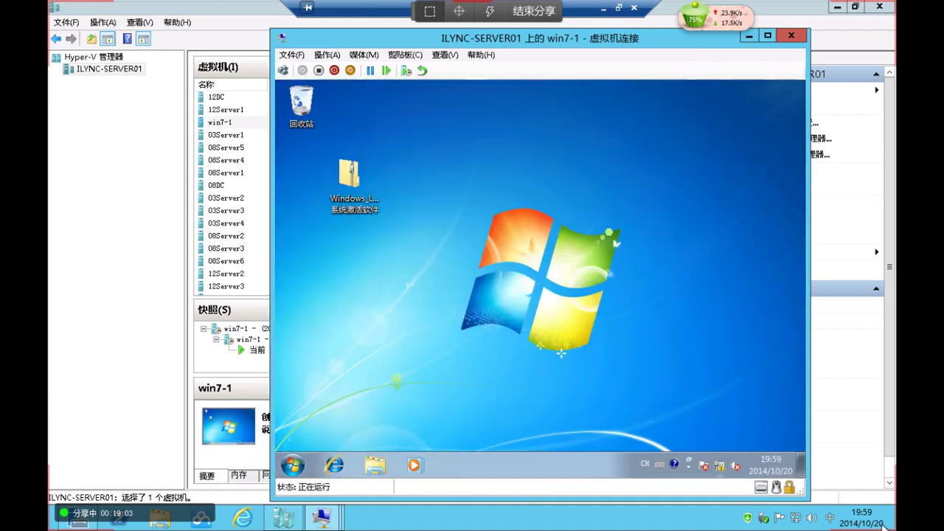
left_click(298, 58)
left_click(302, 69)
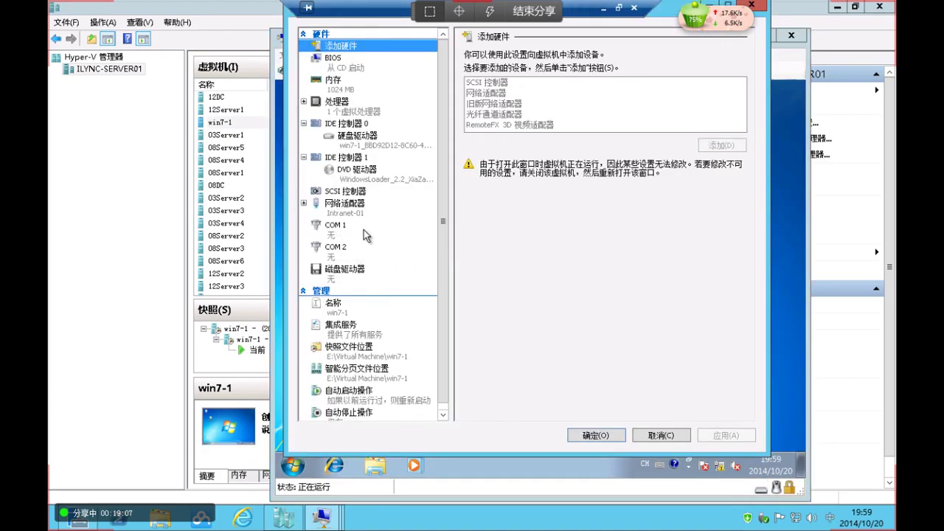
left_click(661, 435)
Open the Local Connection's TCP/IPv4 properties via the Network and Sharing Center
right_click(721, 466)
left_click(722, 462)
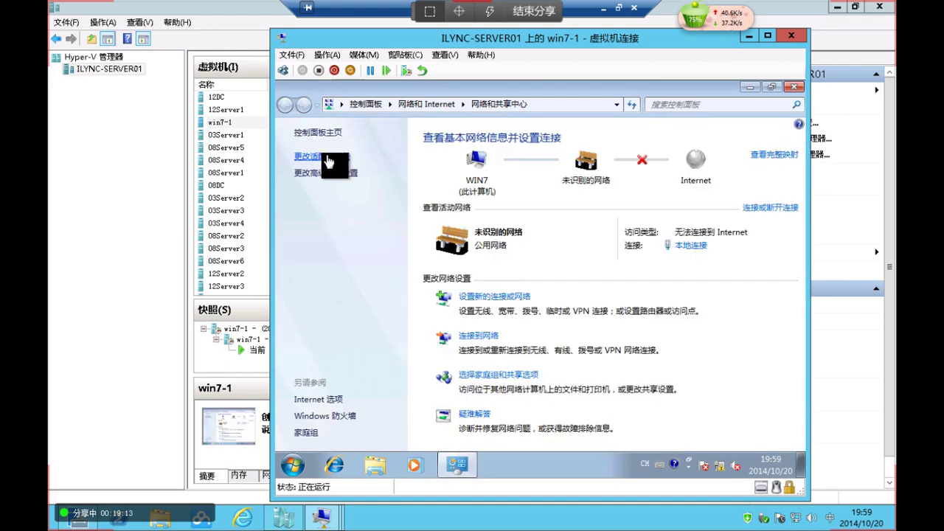
left_click(329, 159)
right_click(326, 164)
left_click(385, 287)
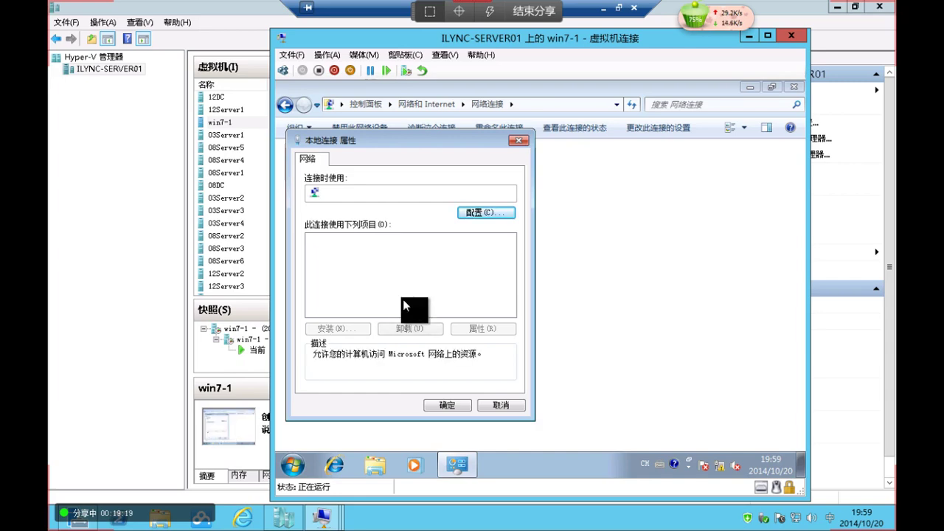
left_click(409, 284)
left_click(482, 328)
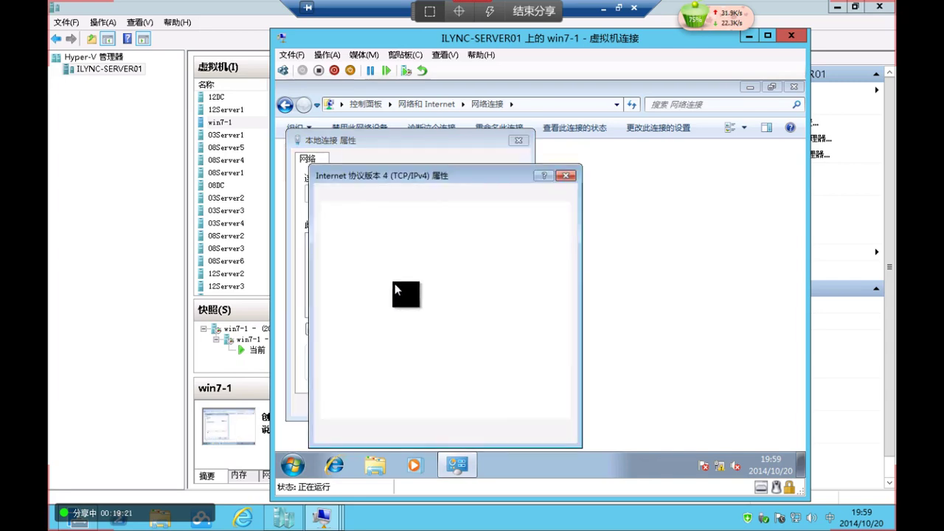
Set IP 192.168.1.22, mask 255.255.255.0, gateway 192.168.1.1, DNS 192.168.1.2 and save
left_click(468, 279)
type("19")
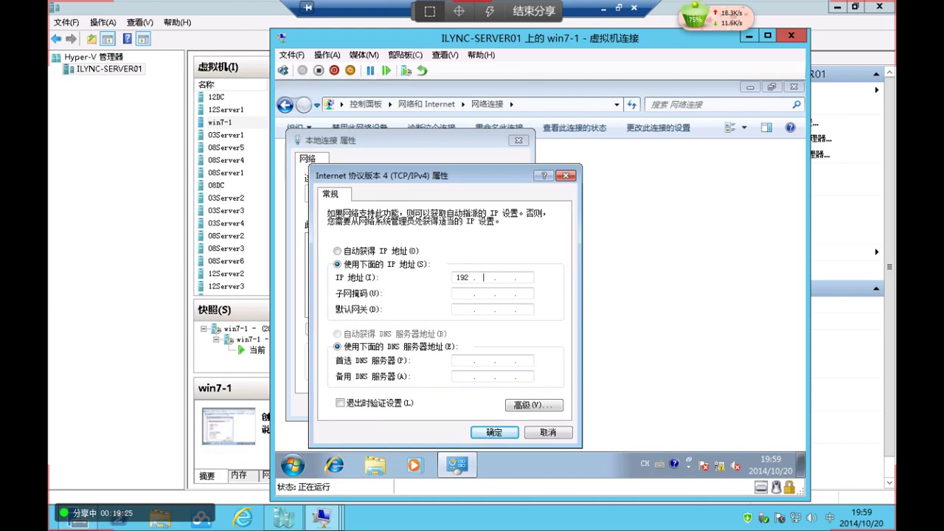
type("2 .168 . 1 . 22")
key("Tab")
key("Tab")
type("192 .168 . 1 . 1")
key("Tab")
left_click(463, 360)
type("192 .168")
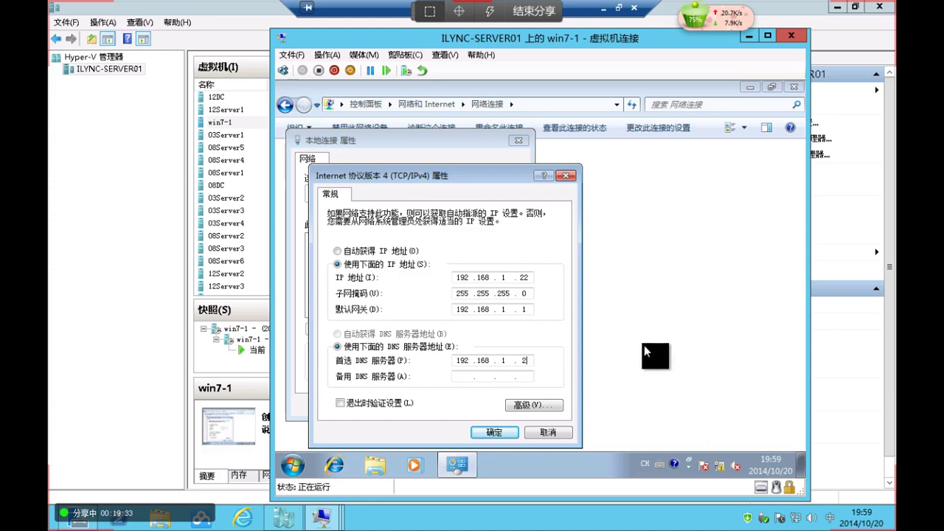
left_click(494, 432)
left_click(450, 401)
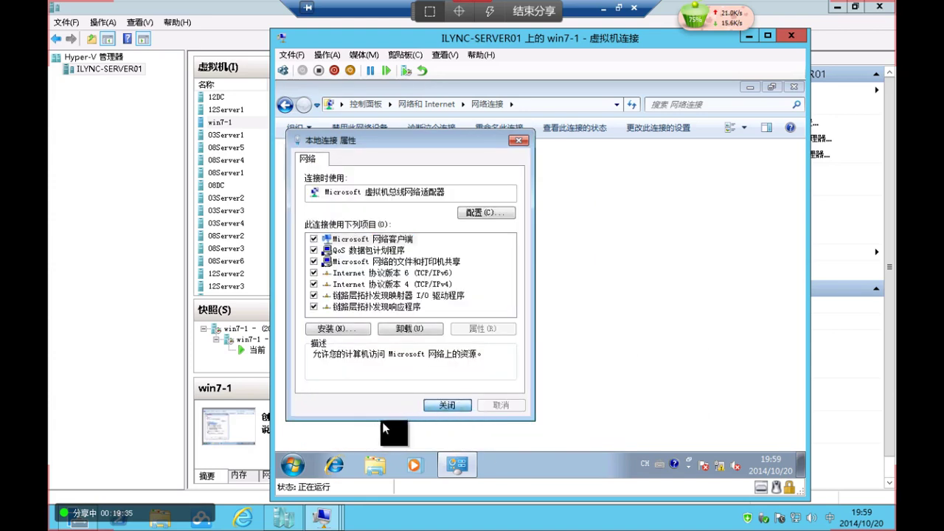
Open win7-1's computer name settings from Computer properties and choose domain membership
left_click(292, 463)
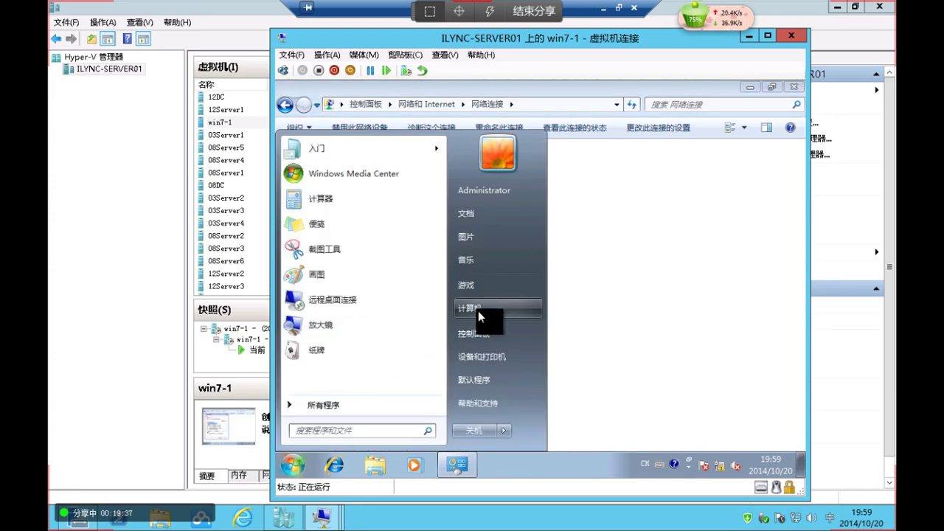
right_click(478, 310)
left_click(662, 318)
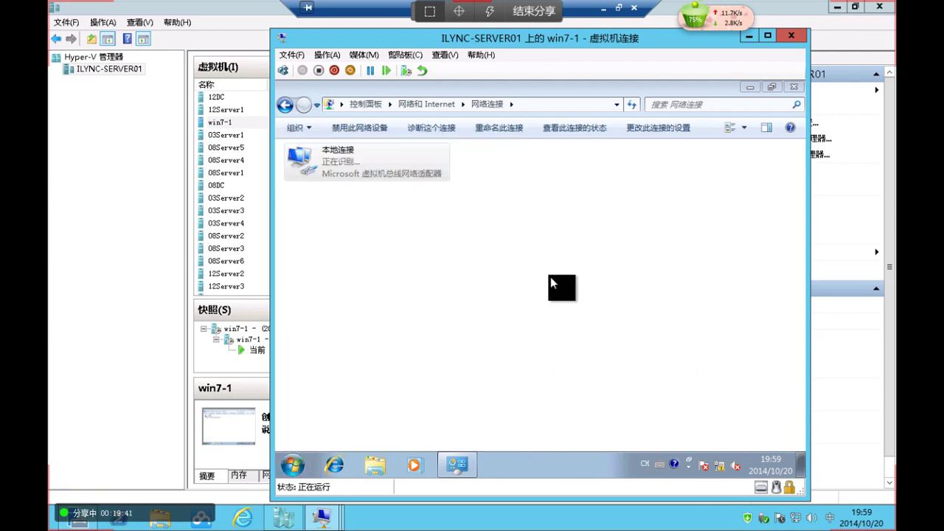
left_click(730, 406)
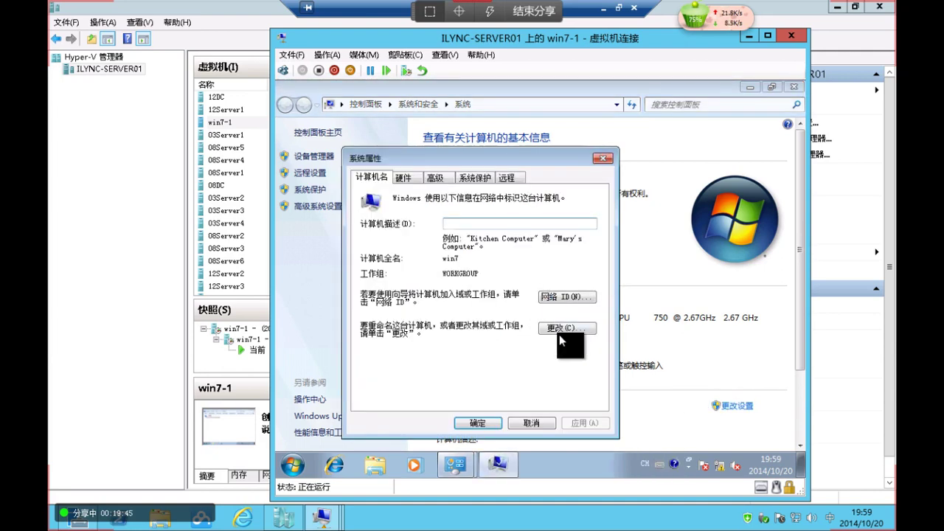
left_click(561, 328)
left_click(389, 322)
left_click(431, 336)
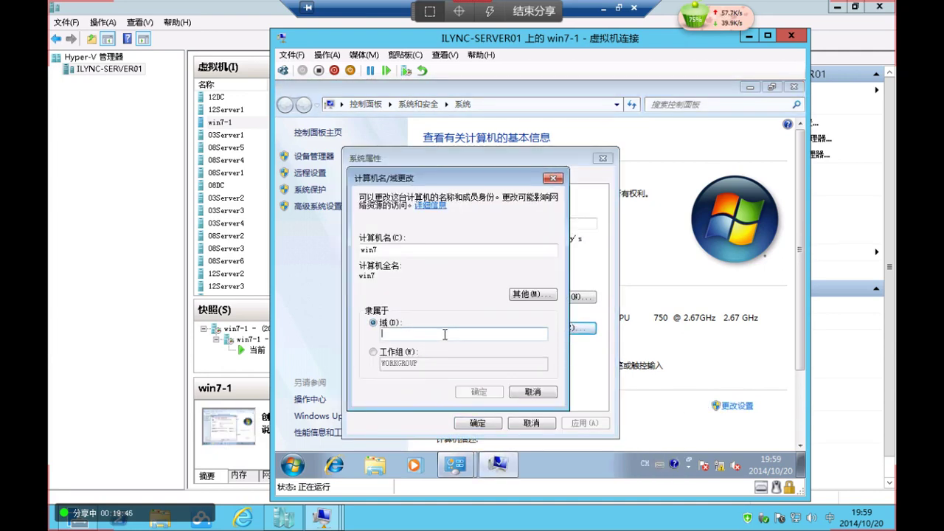
Join domain iLync.cn, authenticating as Administrator with the domain password
type("iLync")
type(".cn")
key("Return")
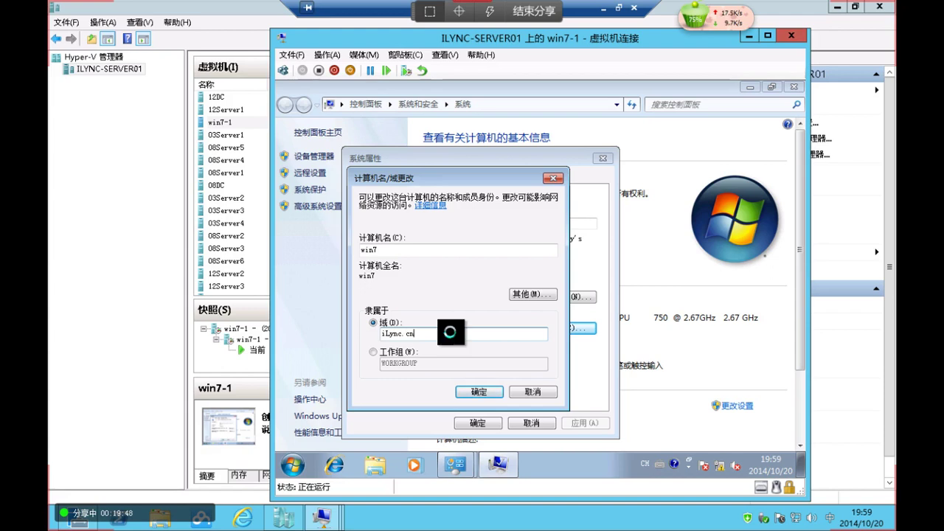
type("Admi")
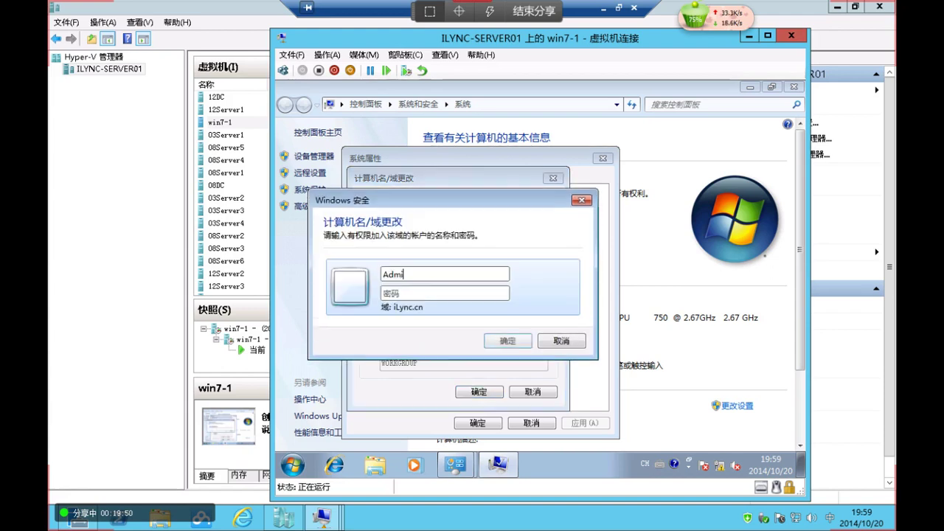
type("nistrato")
key("BackSpace")
type("tor")
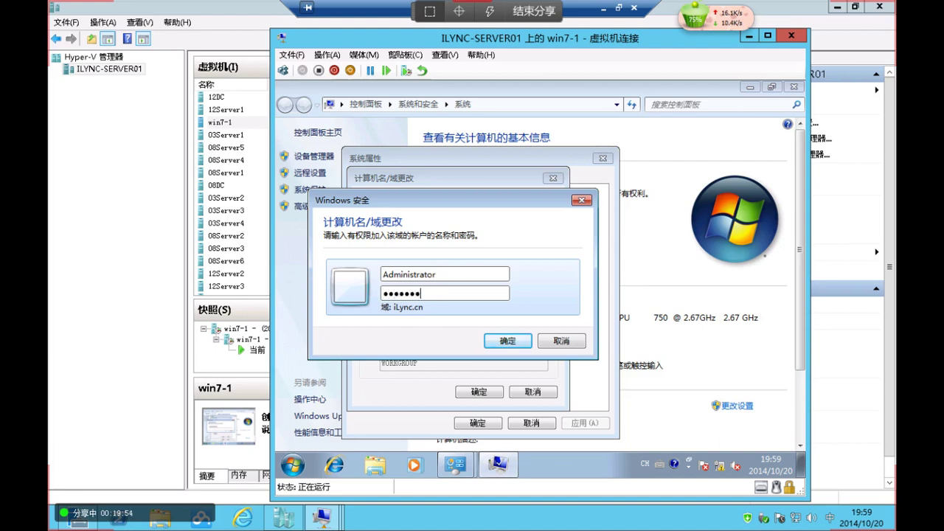
key("Return")
Reopen the 03Server1 and win7-1 consoles, then switch to the chat client
left_click(94, 143)
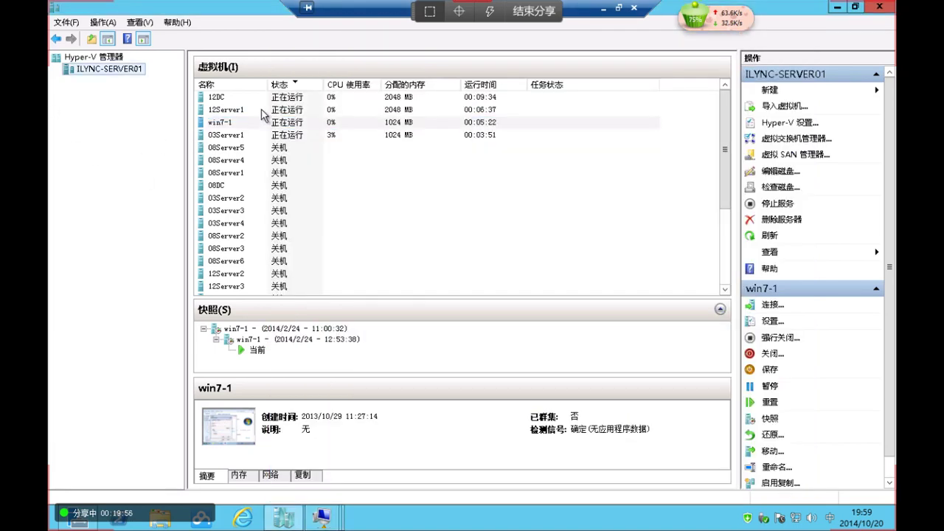
double_click(267, 136)
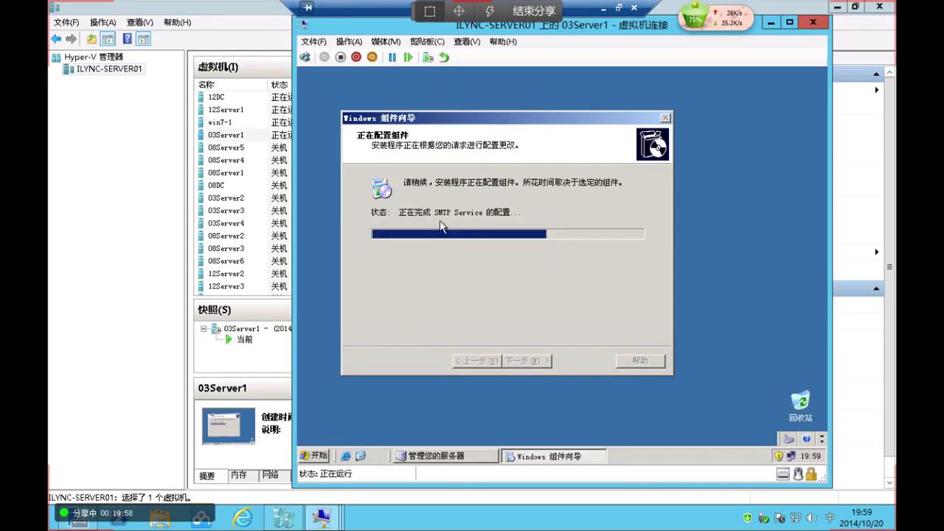
double_click(210, 122)
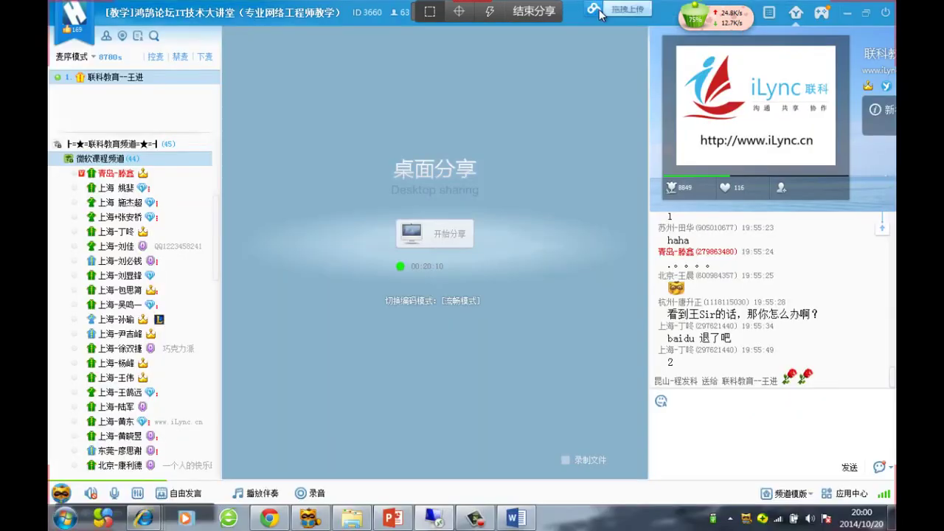
left_click(603, 7)
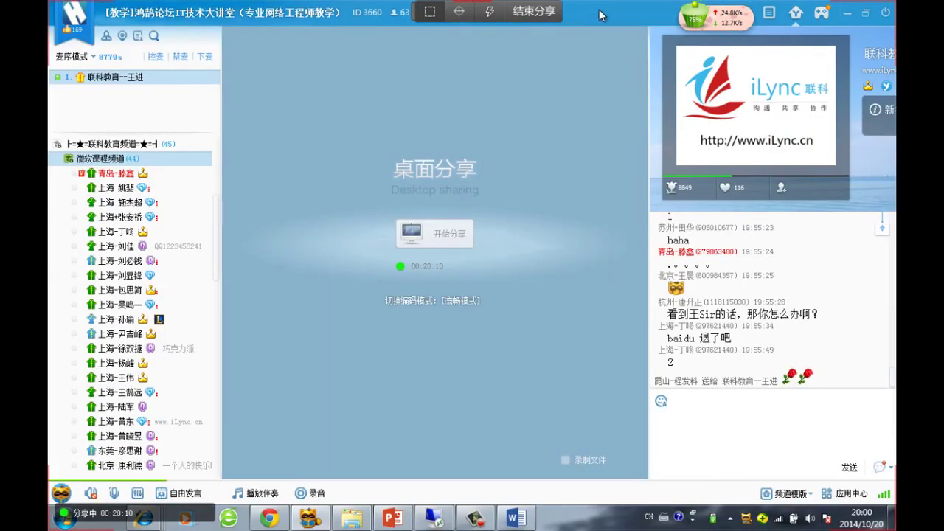
Move a member from 联科教育-微软 into 微软课程频道 using 调度此人至我所在频道
scroll(100, 265, "up", 5)
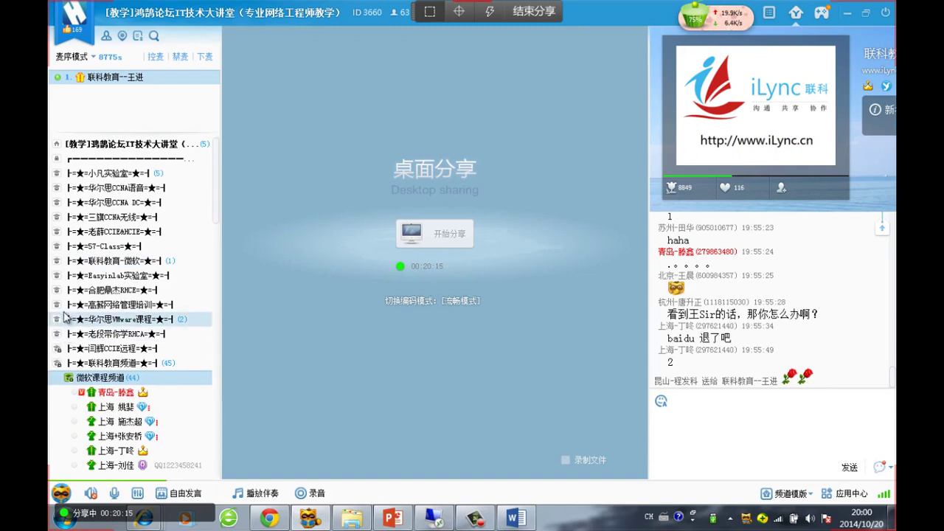
left_click(82, 260)
right_click(92, 276)
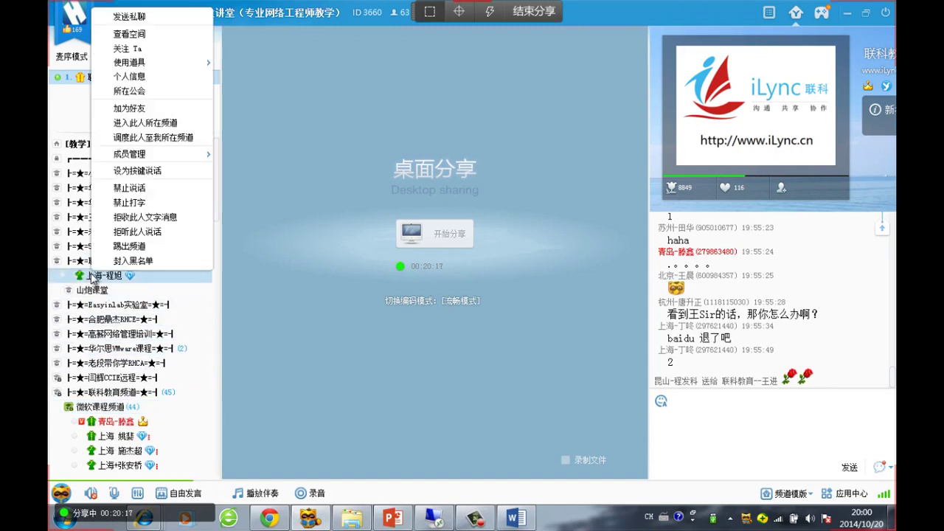
left_click(167, 138)
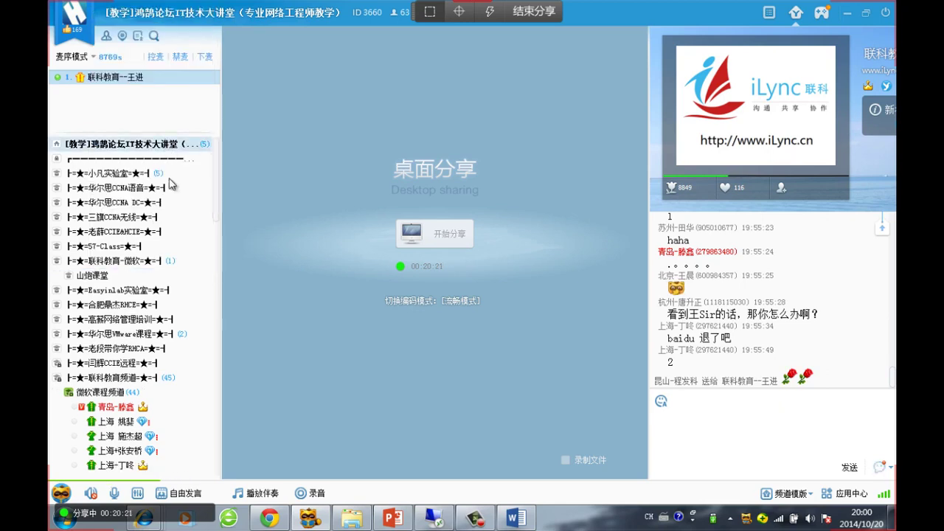
mouse_move(130, 317)
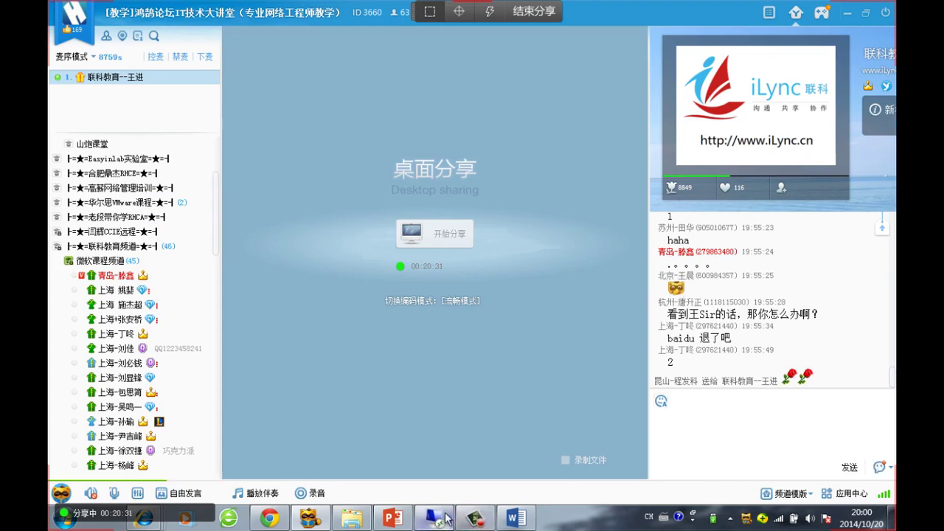
left_click(475, 519)
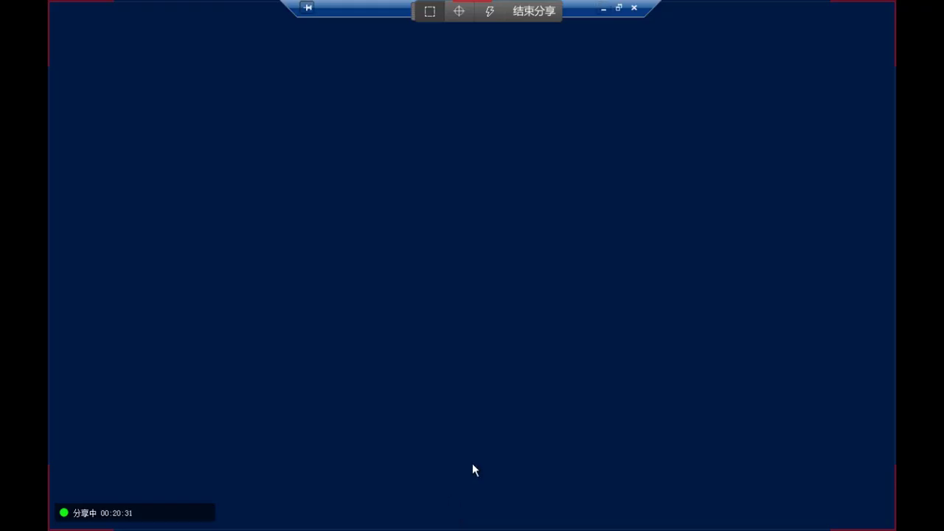
left_click(618, 8)
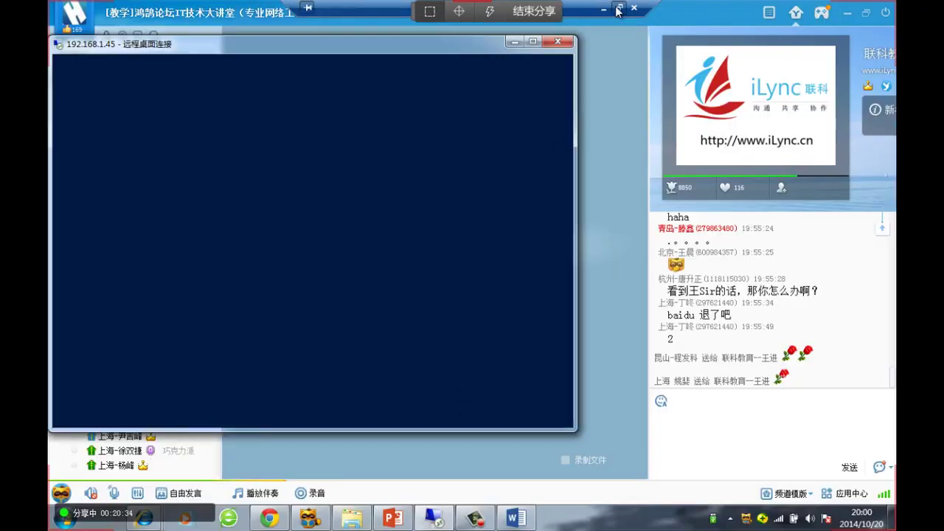
left_click(533, 42)
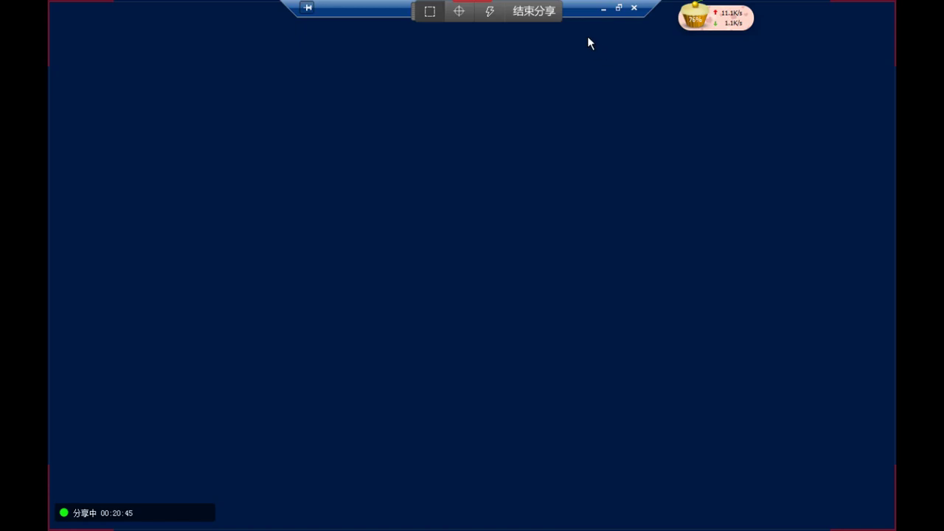
left_click(620, 8)
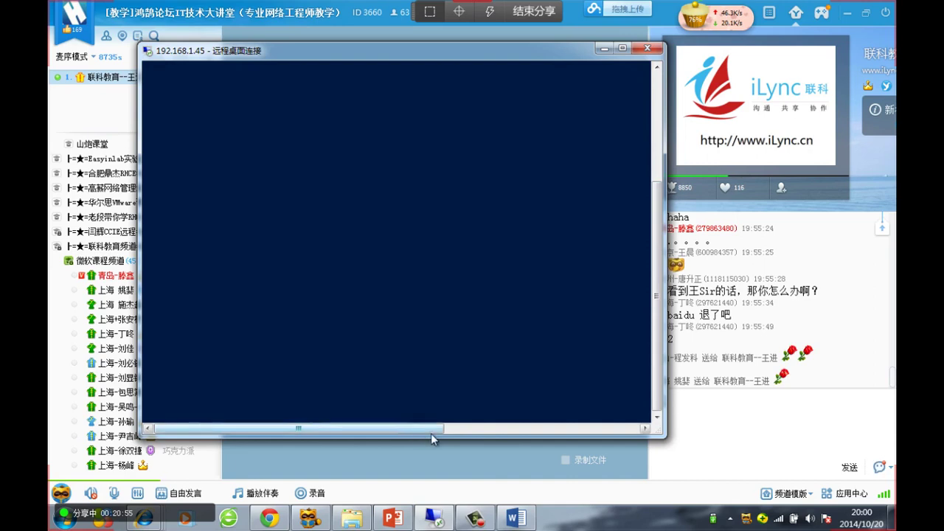
left_click(635, 24)
left_click(623, 48)
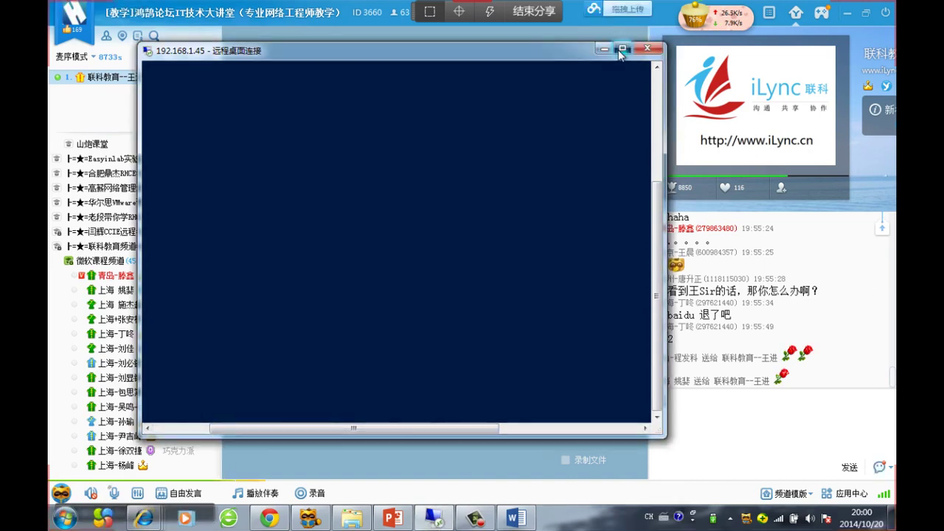
left_click_drag(585, 17, 605, 17)
left_click(610, 8)
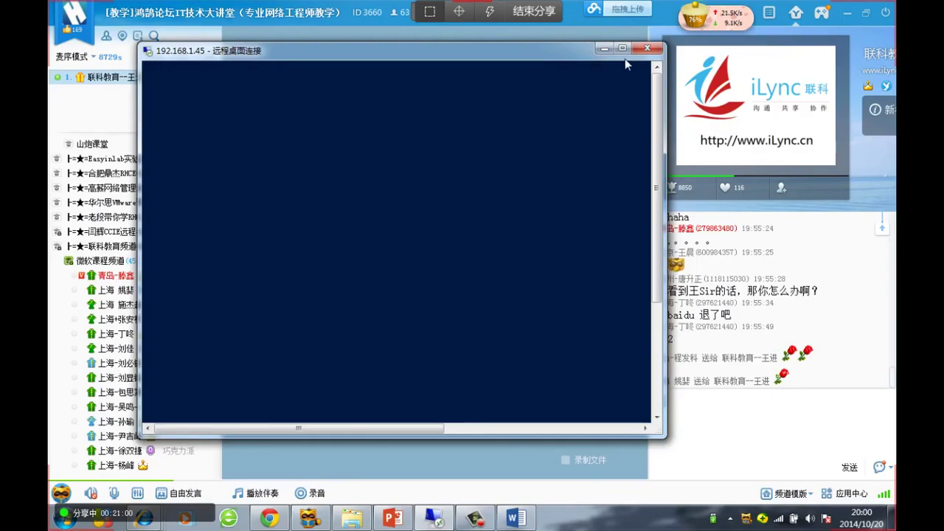
left_click_drag(659, 146, 657, 250)
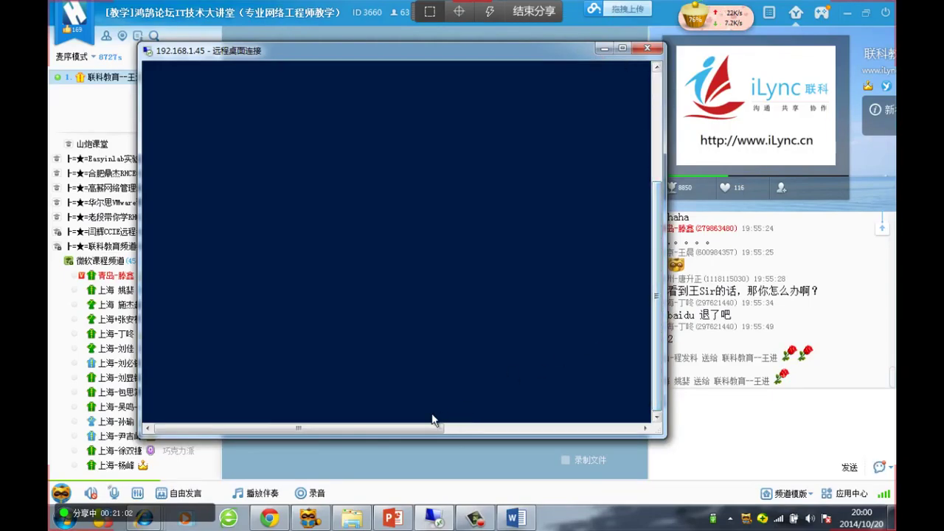
left_click_drag(406, 429, 589, 435)
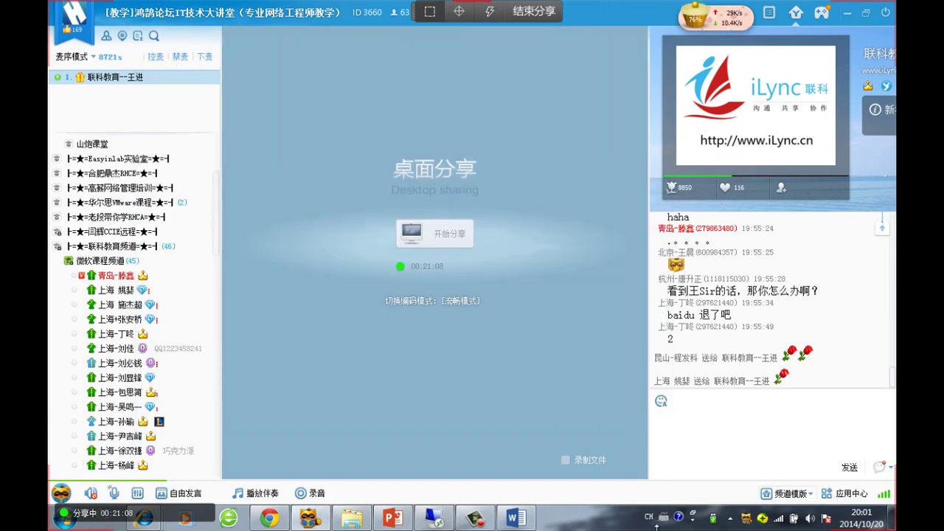
Restore the 192.168.1.45 session, toggle full screen, then cancel the failed reconnection
left_click(434, 517)
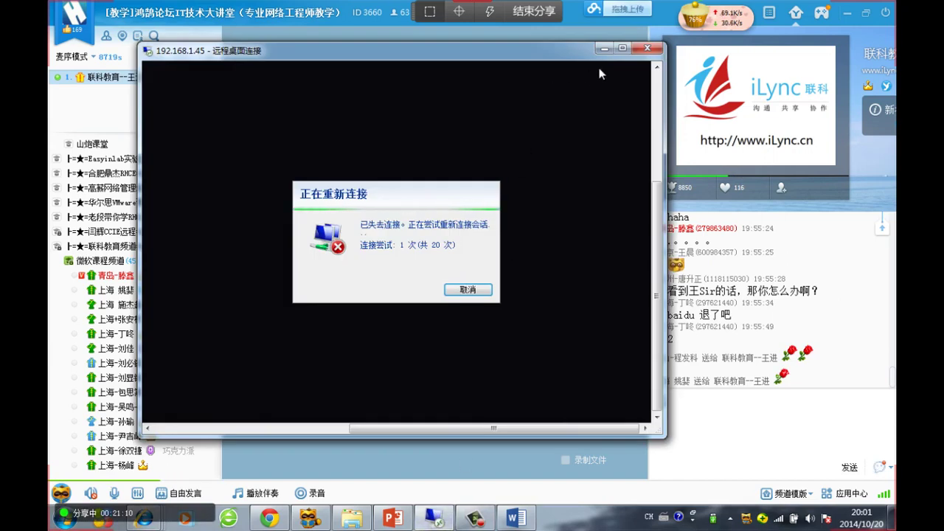
left_click(622, 49)
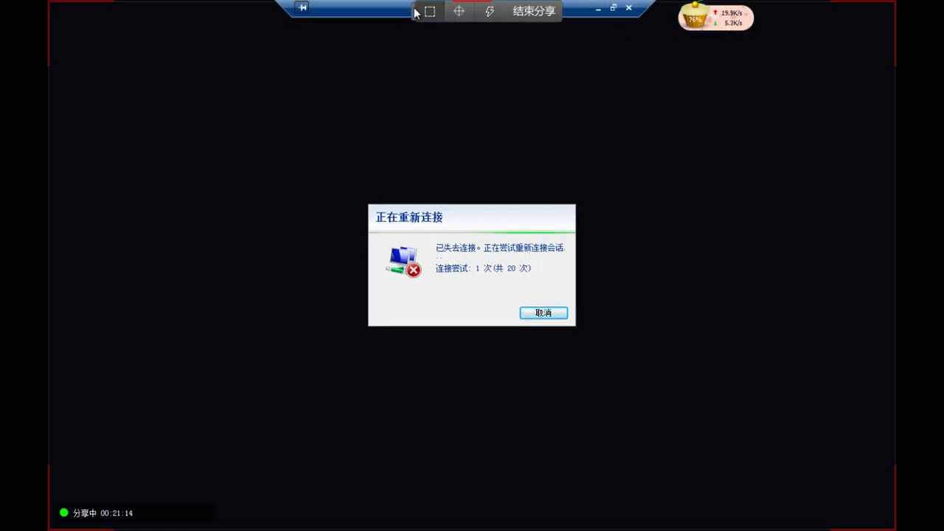
left_click_drag(413, 11, 749, 11)
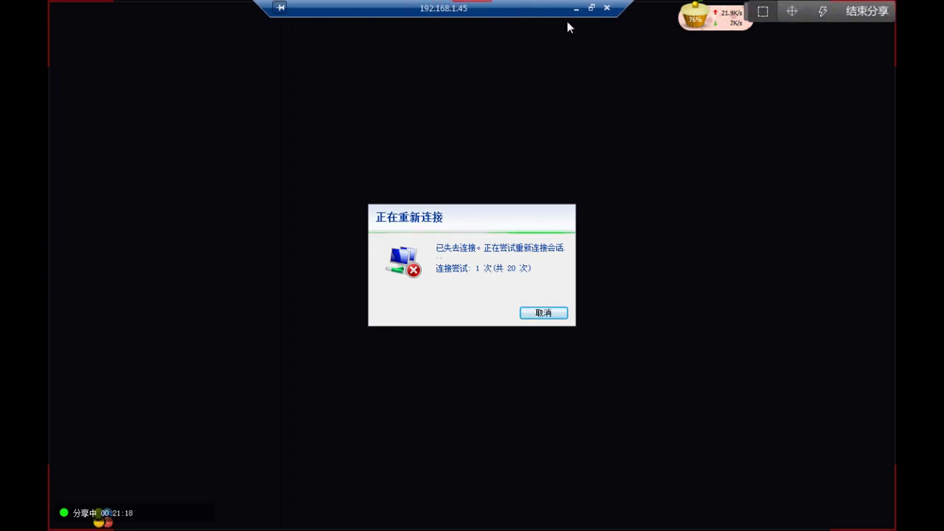
left_click(591, 8)
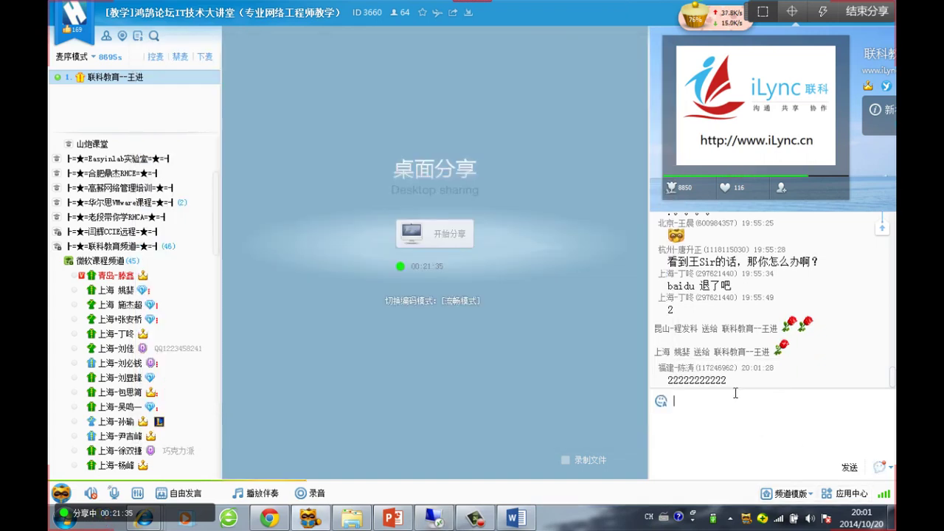
left_click(436, 518)
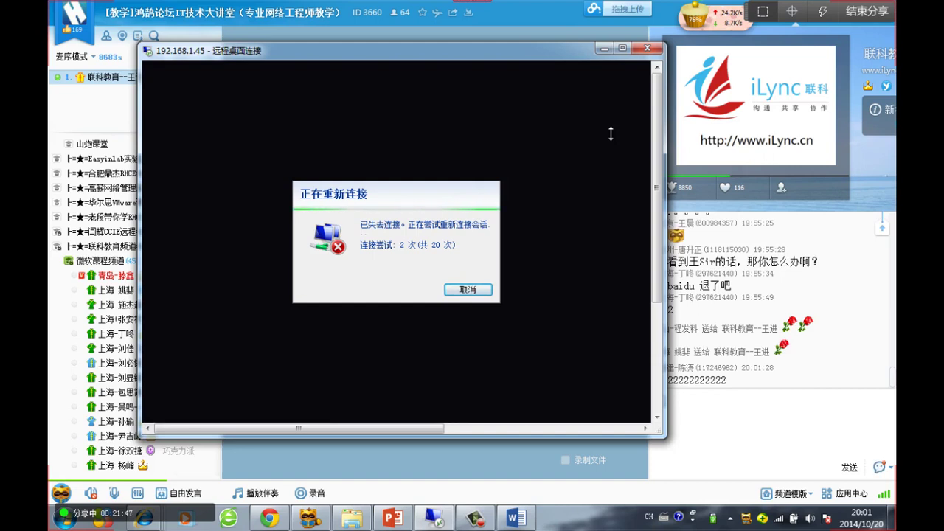
left_click(467, 289)
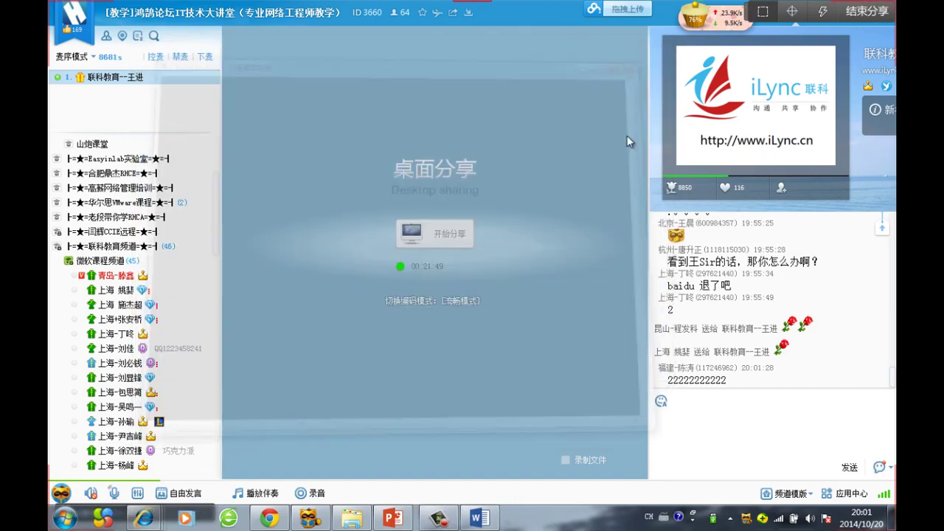
left_click(778, 521)
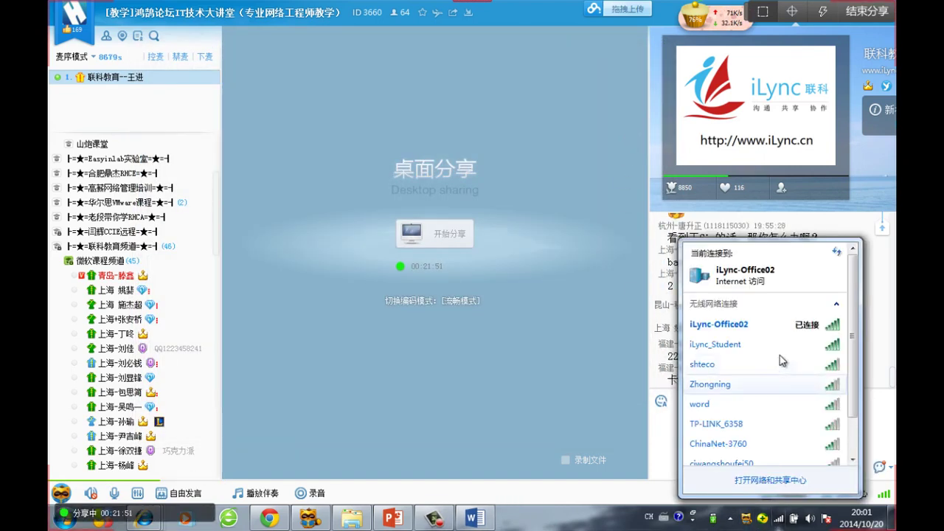
left_click(665, 350)
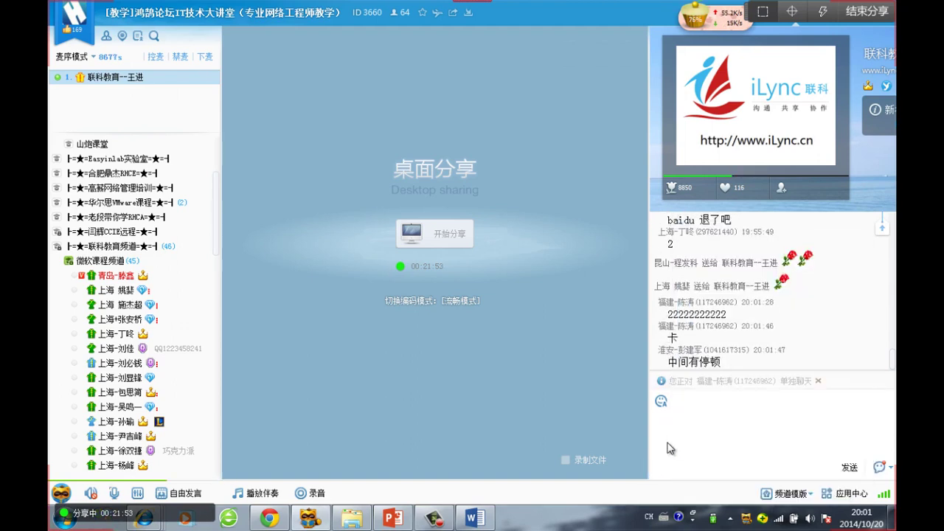
key("super+r")
type("cmd")
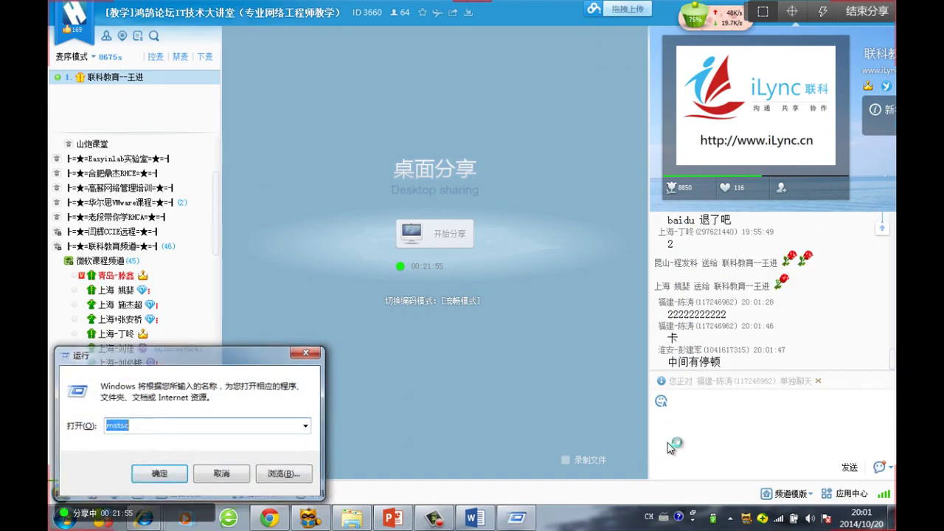
key("Return")
key("Return")
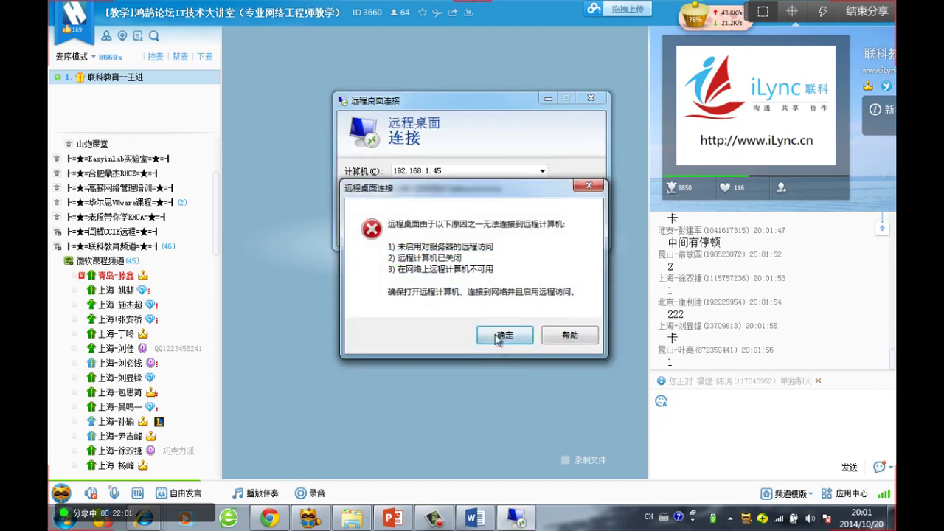
key("Return")
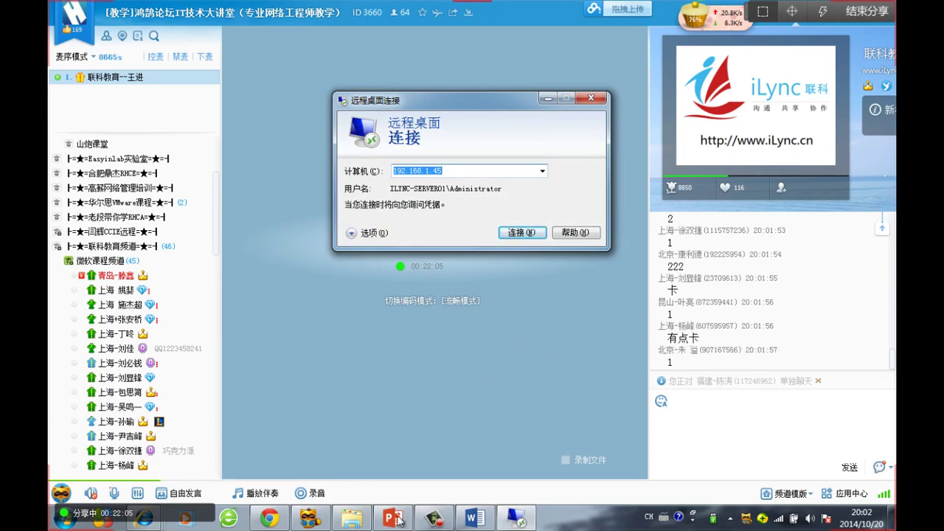
left_click(516, 518)
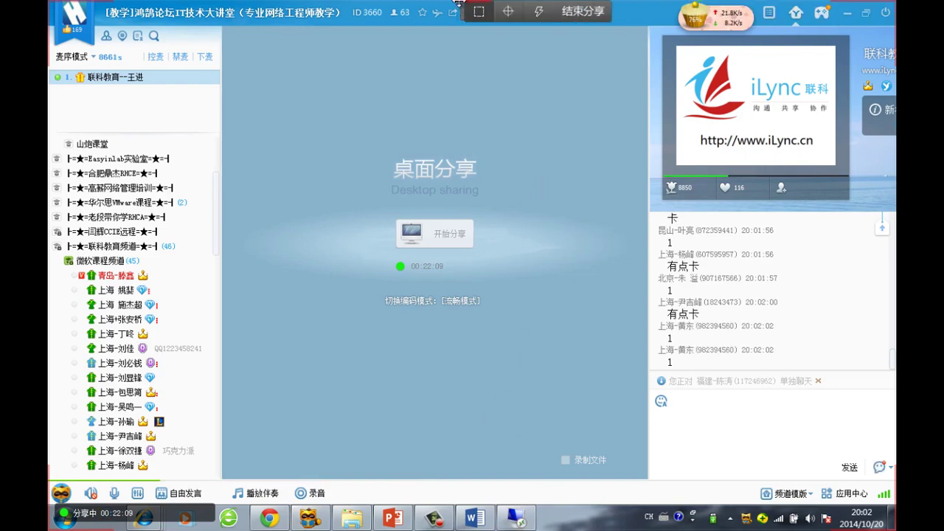
right_click(712, 21)
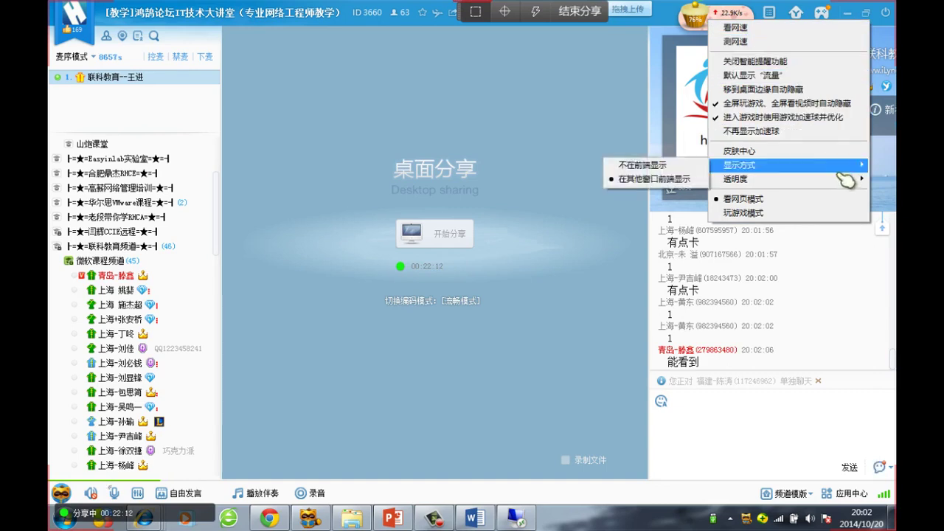
left_click(751, 130)
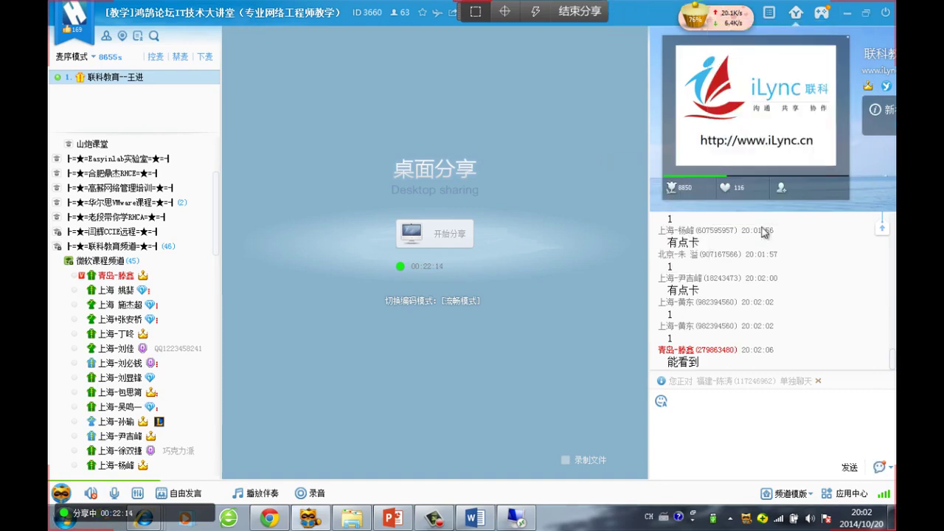
left_click(516, 518)
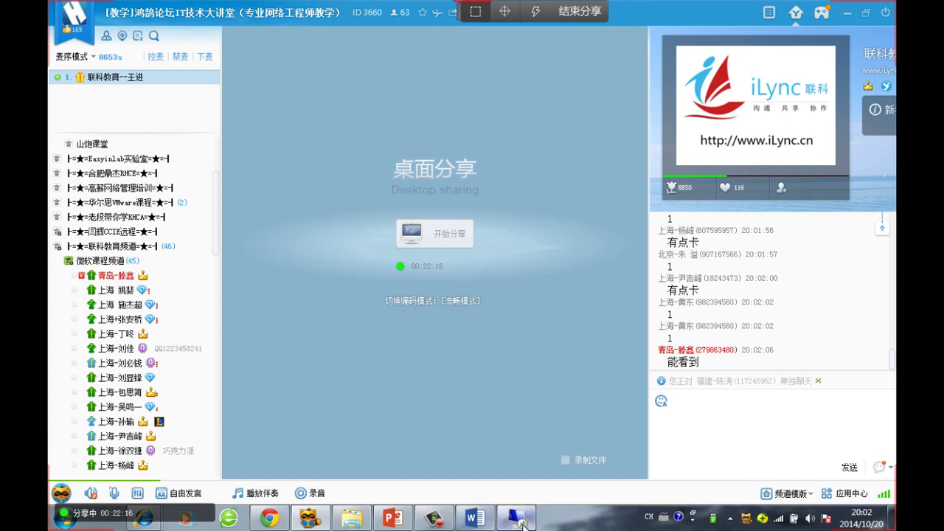
left_click(521, 233)
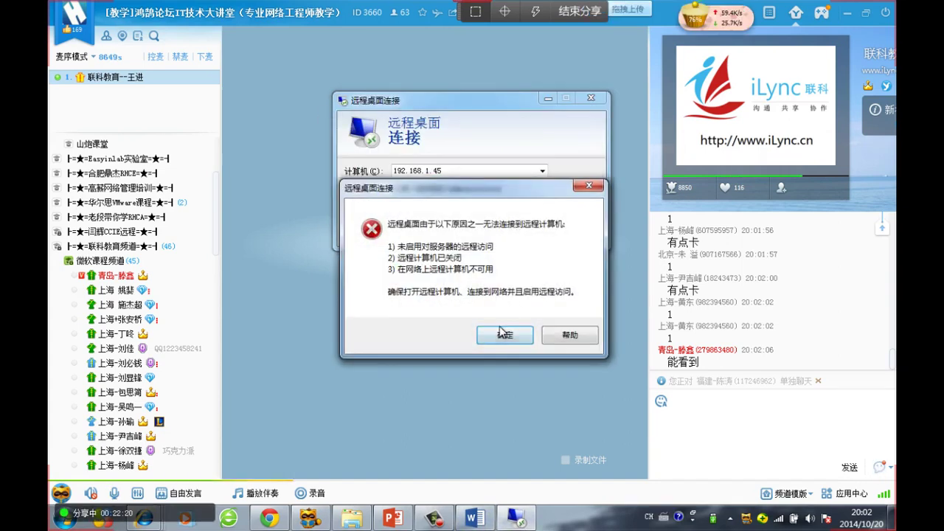
left_click(505, 335)
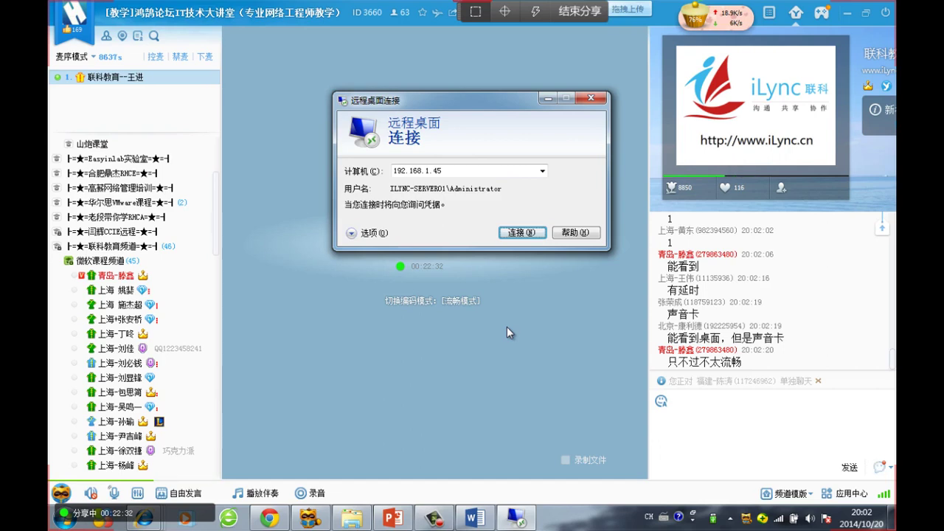
left_click(525, 238)
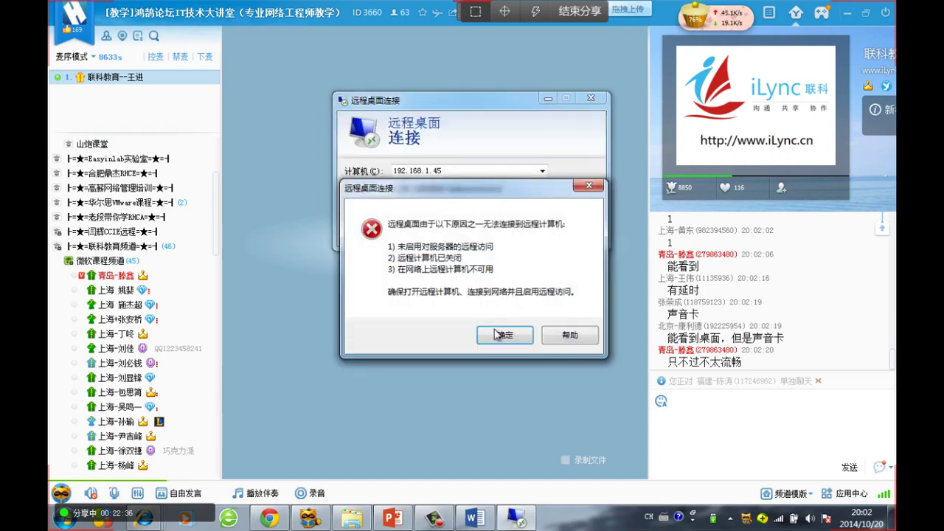
left_click(501, 335)
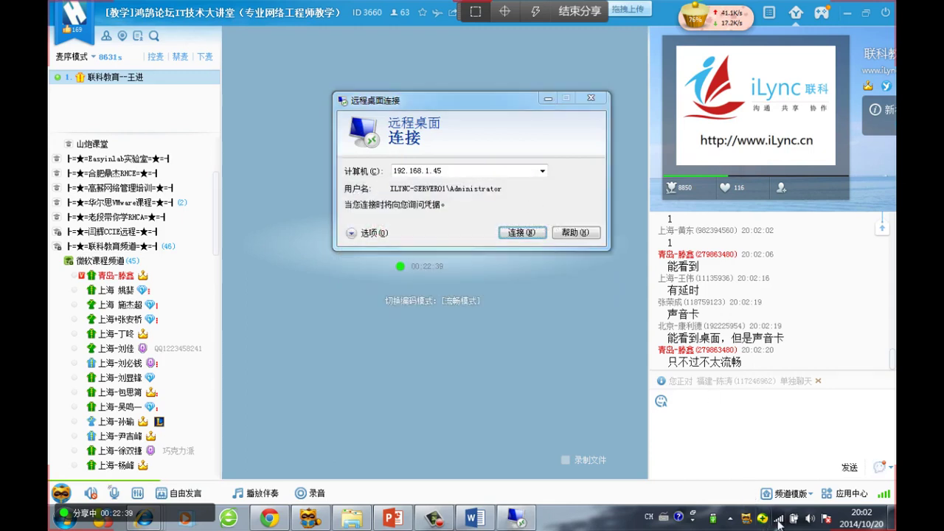
left_click(777, 518)
left_click(546, 202)
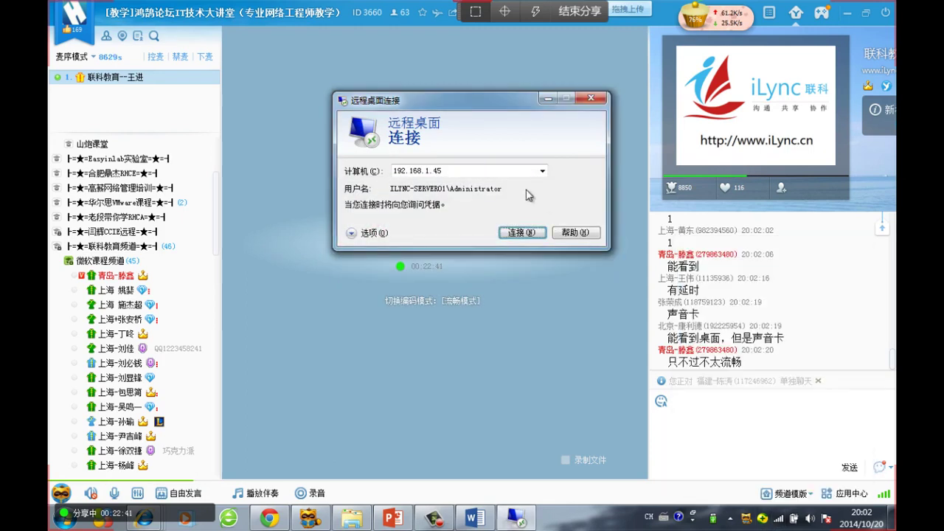
key("Escape")
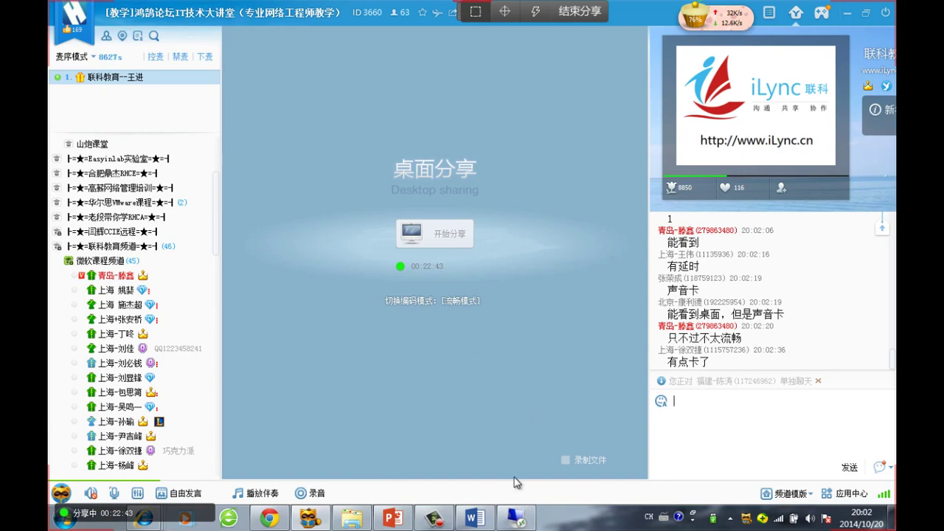
key("super+r")
type("cmd")
key("Return")
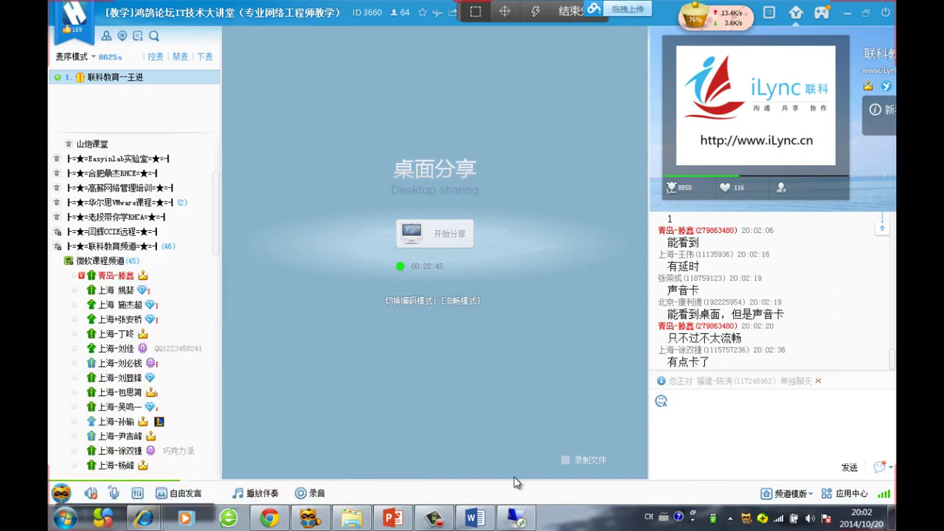
type("i")
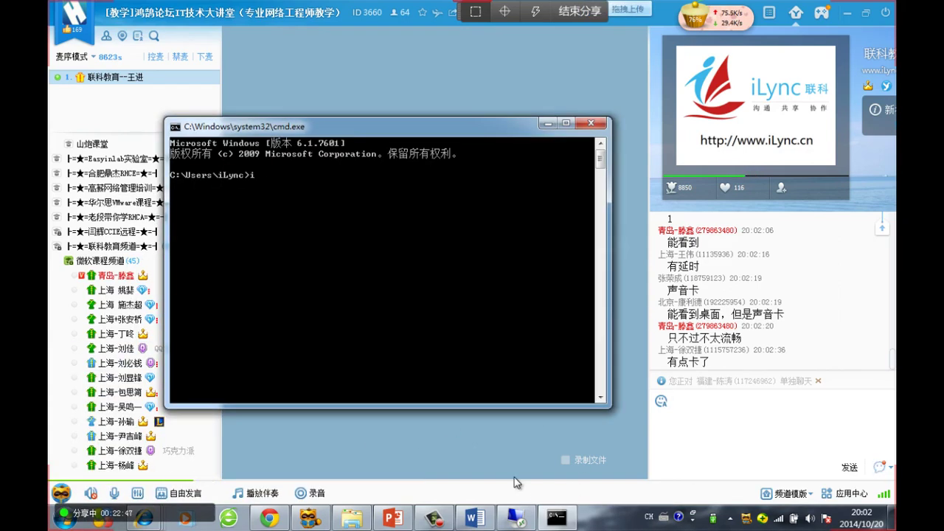
type("pconfig")
key("Return")
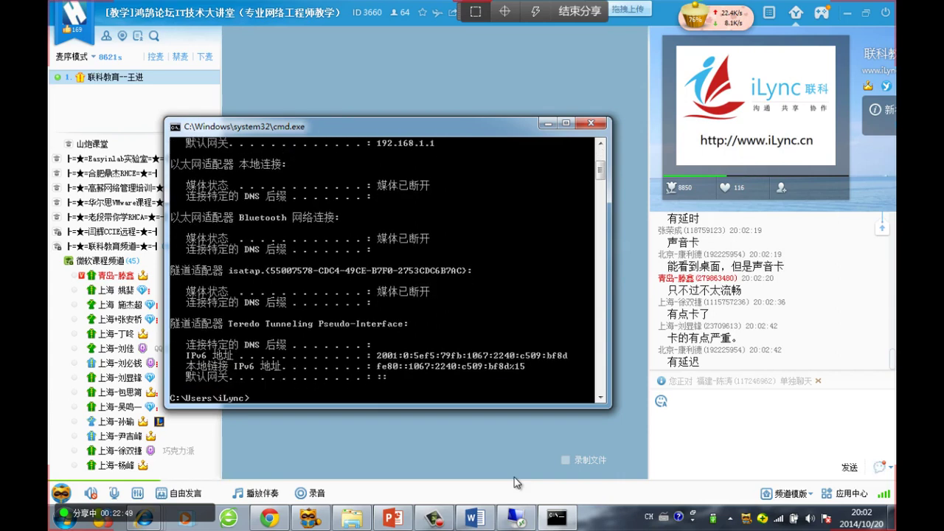
scroll(483, 296, "up", 2)
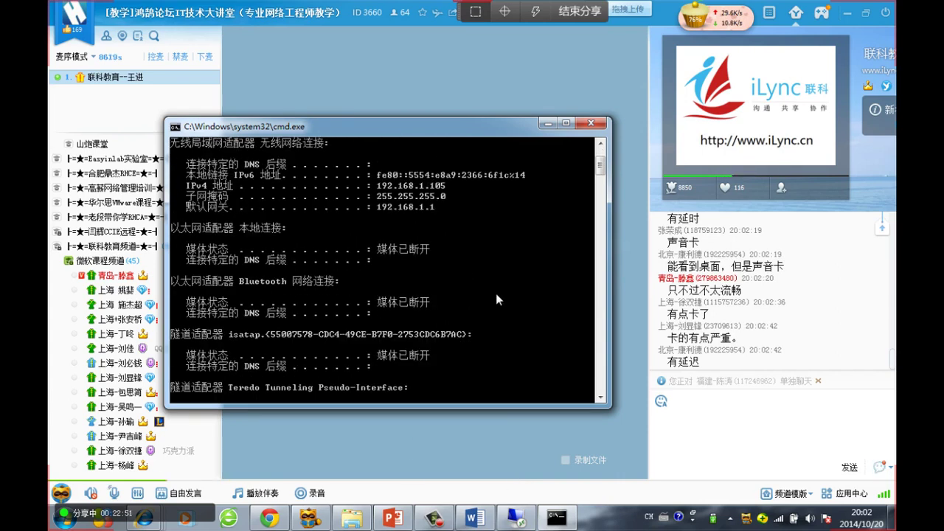
type("ping www")
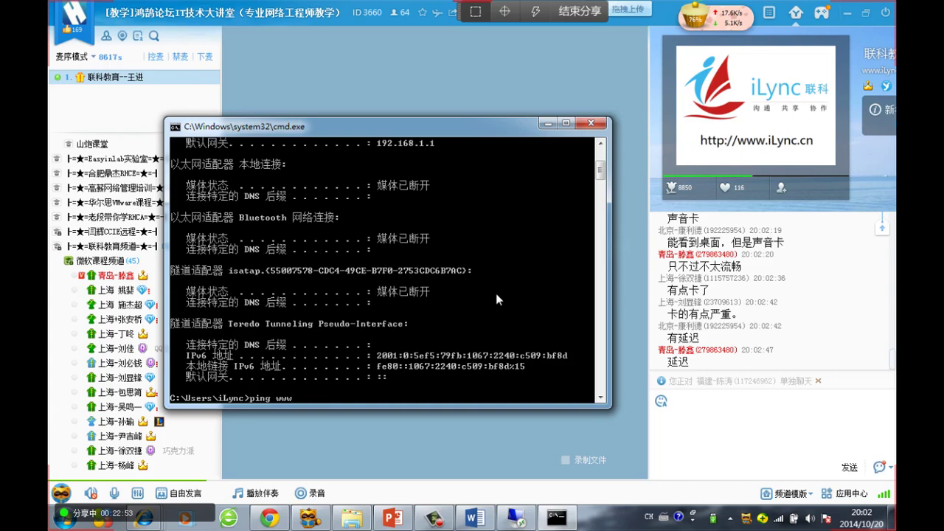
type(".iLync.cn")
key("Return")
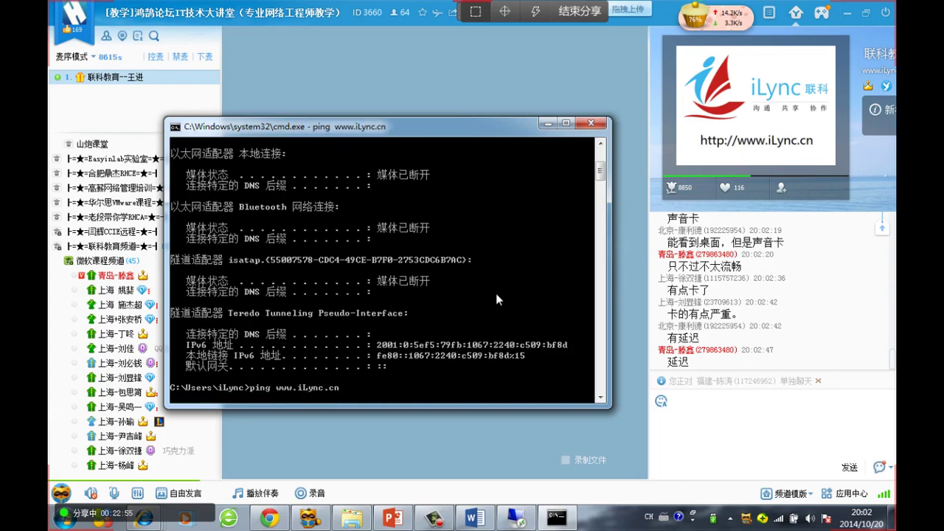
key("ctrl+c")
type("ping ")
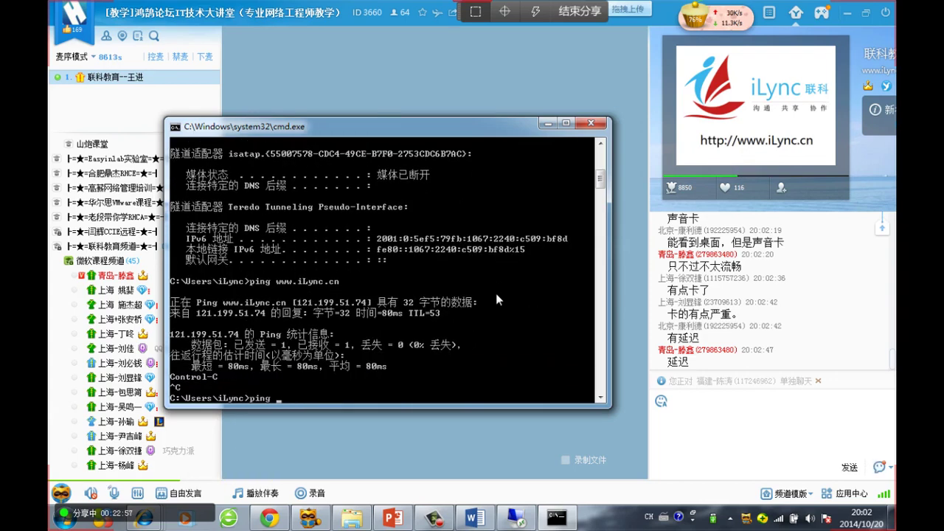
type("q.8.8.8")
key("Return")
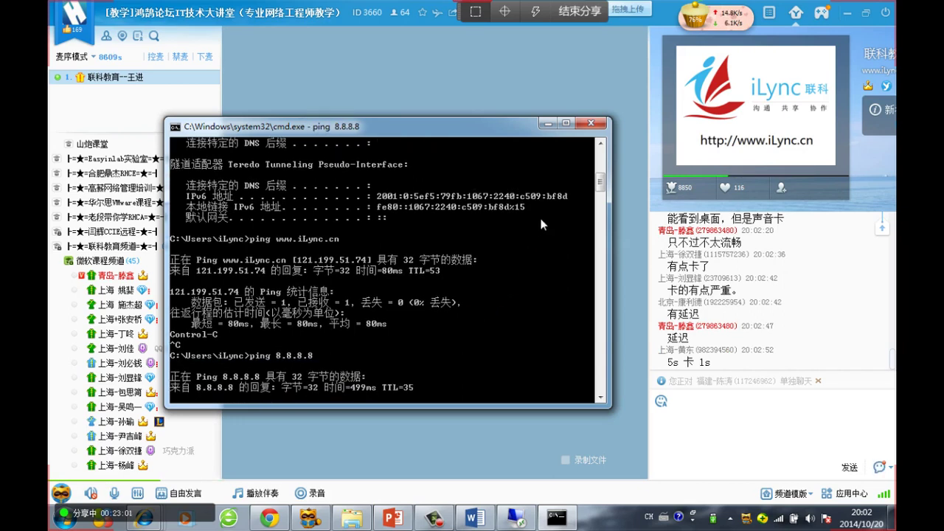
left_click(588, 123)
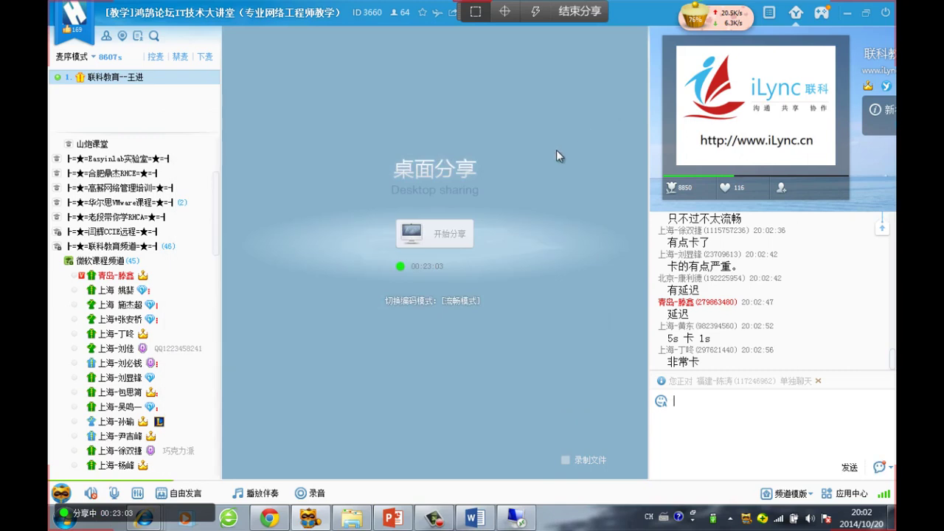
Launch mstsc, connect to 192.168.1.45 as Administrator past the certificate warning, and minimise it
key("super+r")
type("mst")
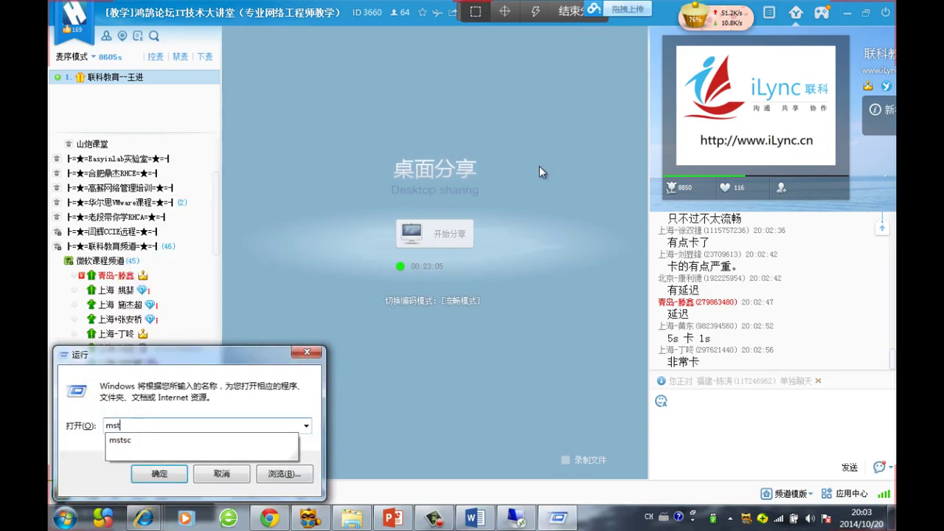
key("Down")
key("Return")
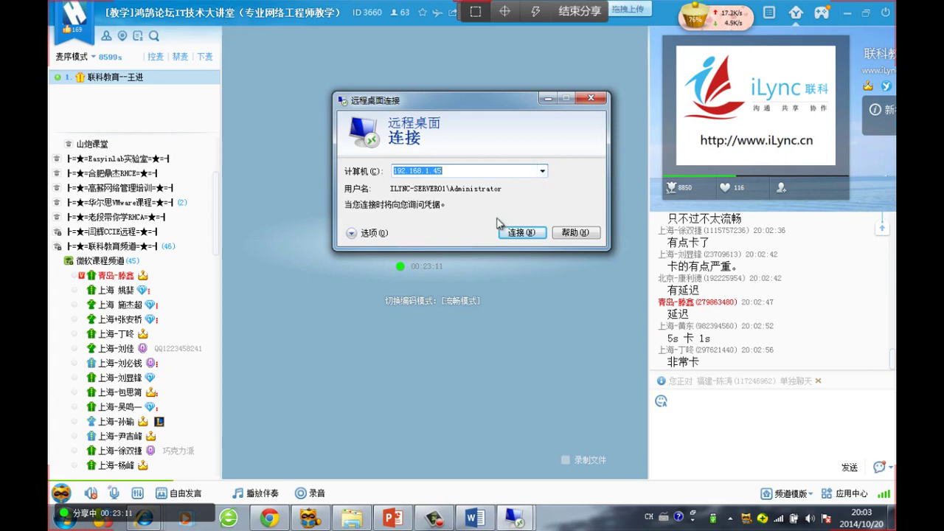
left_click(515, 232)
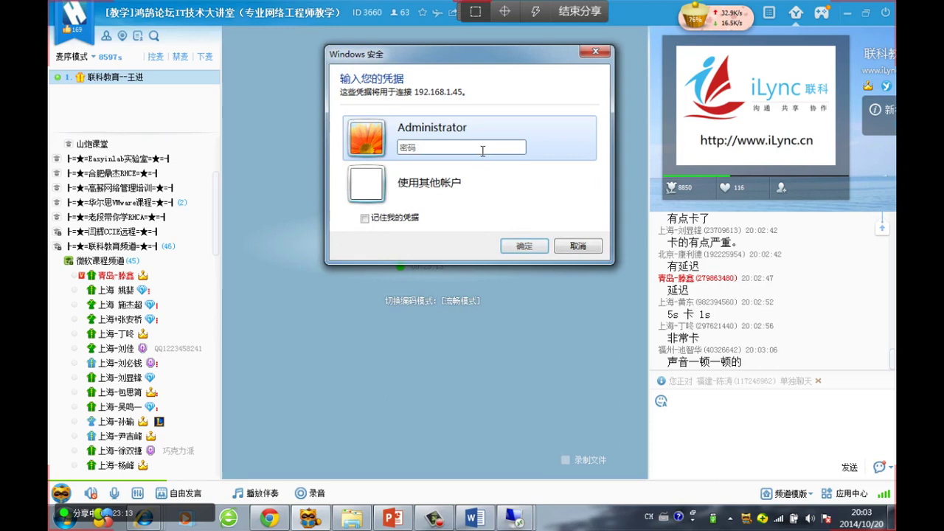
type("••••••••")
key("Return")
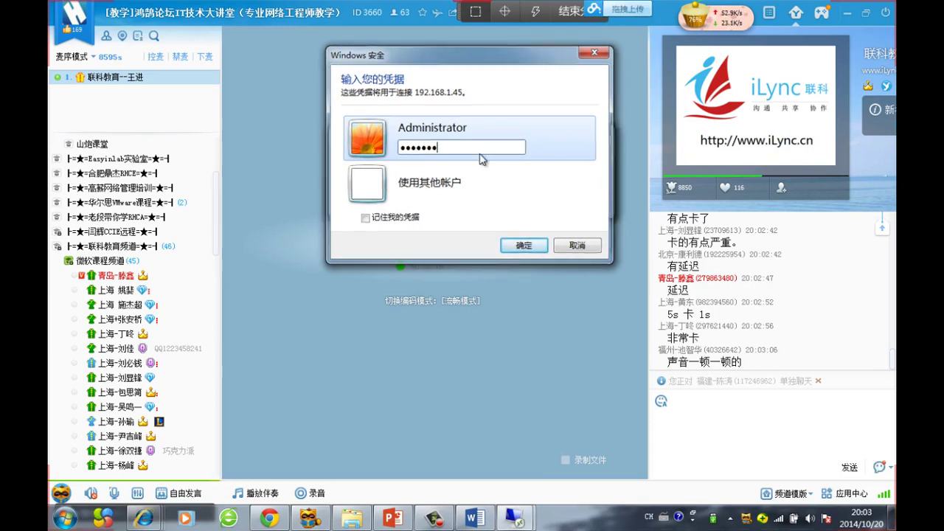
key("Return")
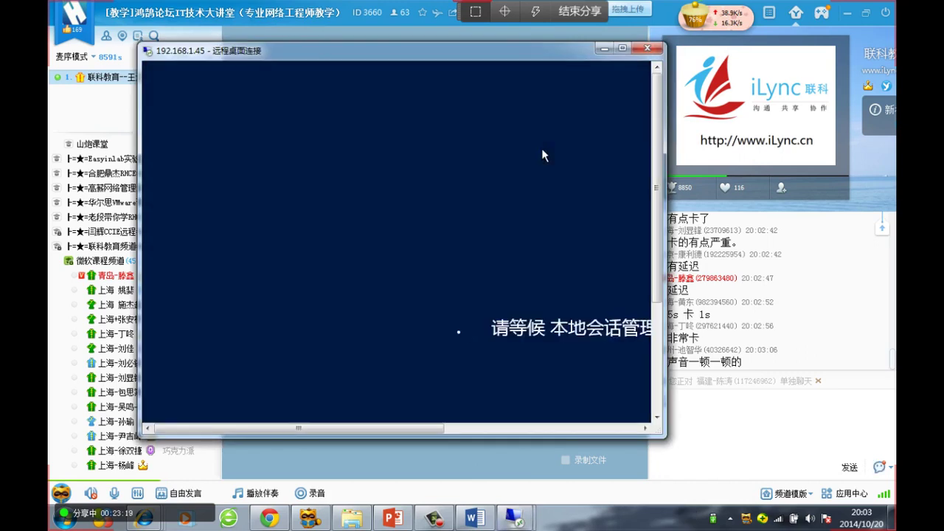
left_click(607, 50)
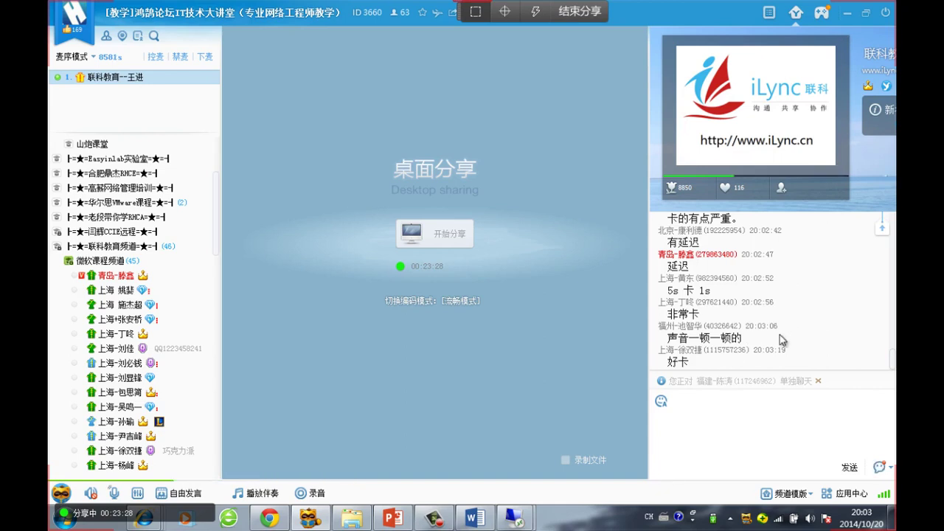
Review the latest chat messages and close the private chat bar
left_click_drag(750, 367, 668, 219)
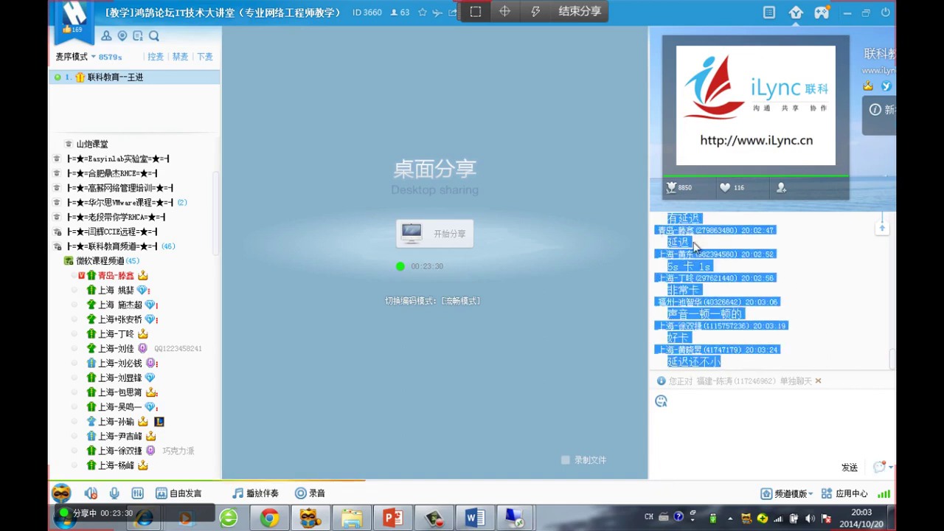
left_click(801, 292)
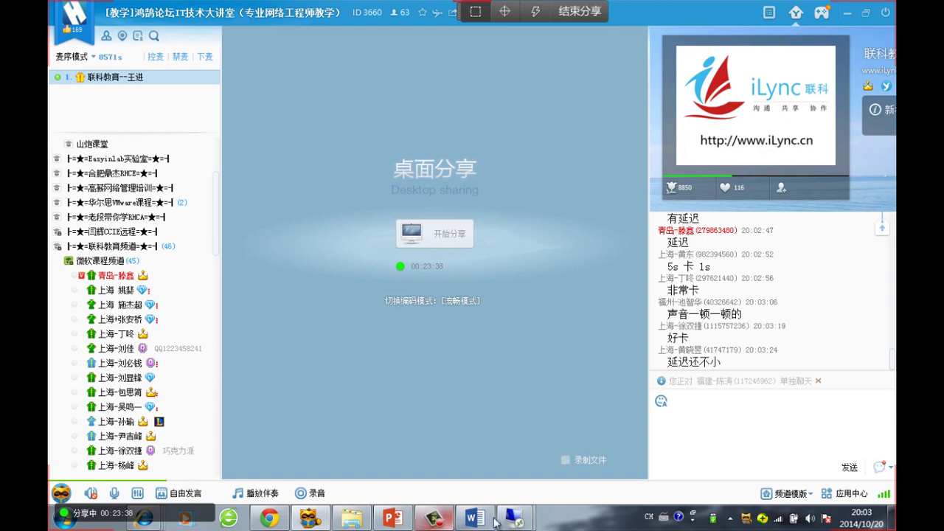
mouse_move(514, 518)
left_click(570, 448)
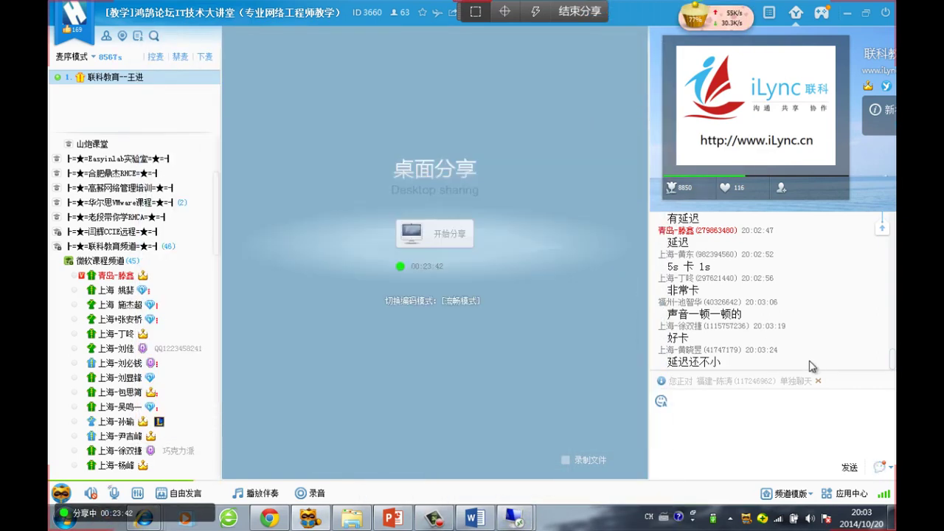
left_click(817, 382)
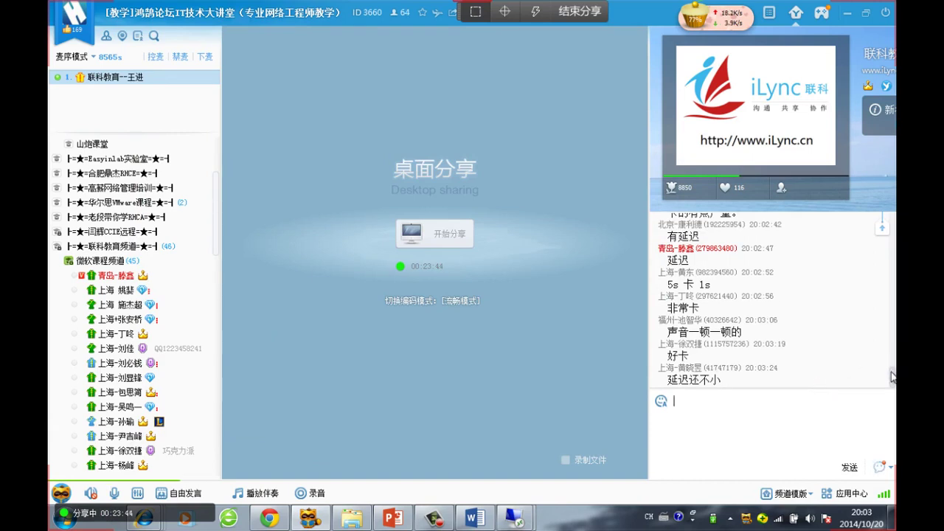
Scroll the channel chat and highlight recent lines, including messages reporting lag
scroll(862, 369, "up", 5)
scroll(855, 382, "down", 5)
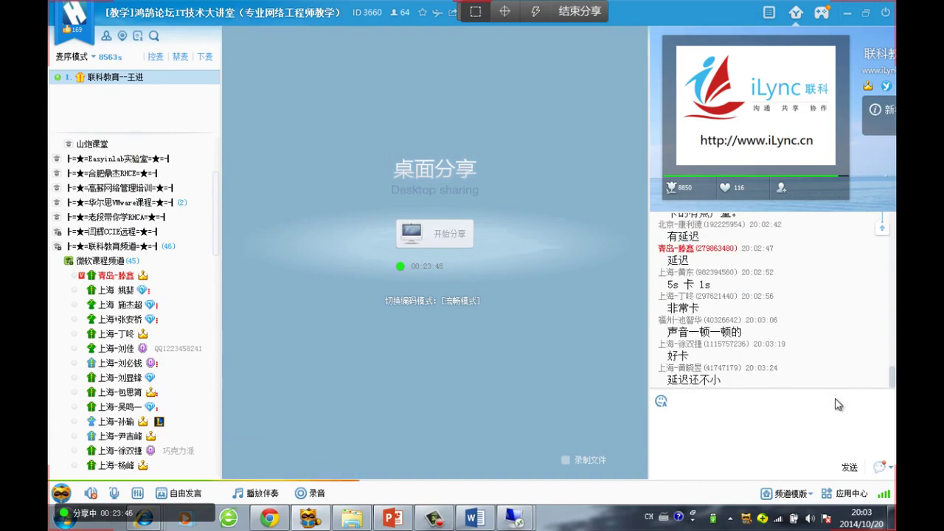
left_click_drag(841, 387, 825, 278)
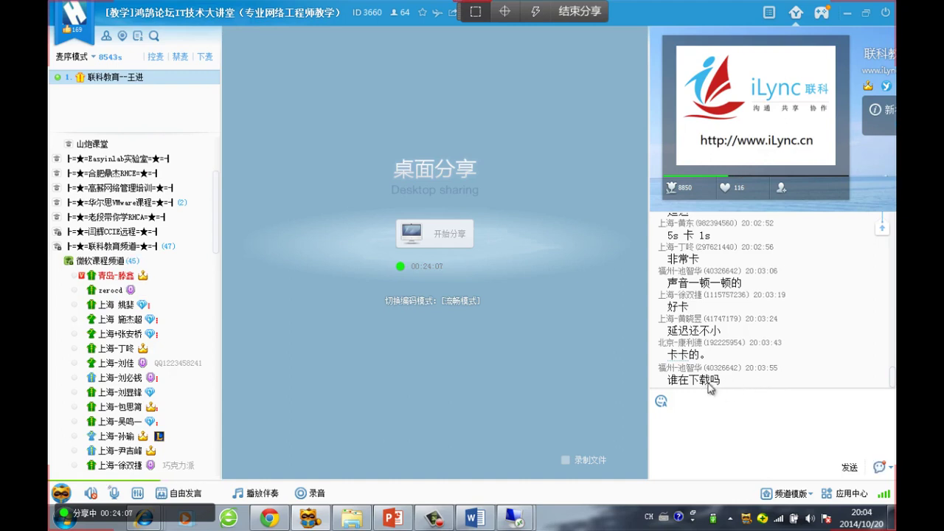
left_click_drag(741, 366, 779, 257)
left_click_drag(745, 379, 802, 327)
left_click(802, 327)
Restore the 192.168.1.45 remote session full screen and decline sending the crash report (不发送)
mouse_move(504, 520)
left_click(568, 441)
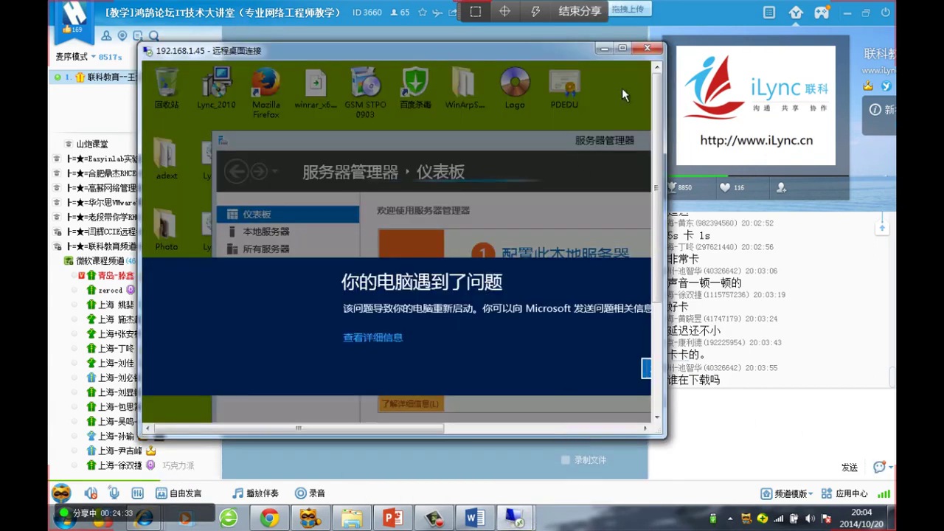
left_click(620, 47)
left_click(668, 309)
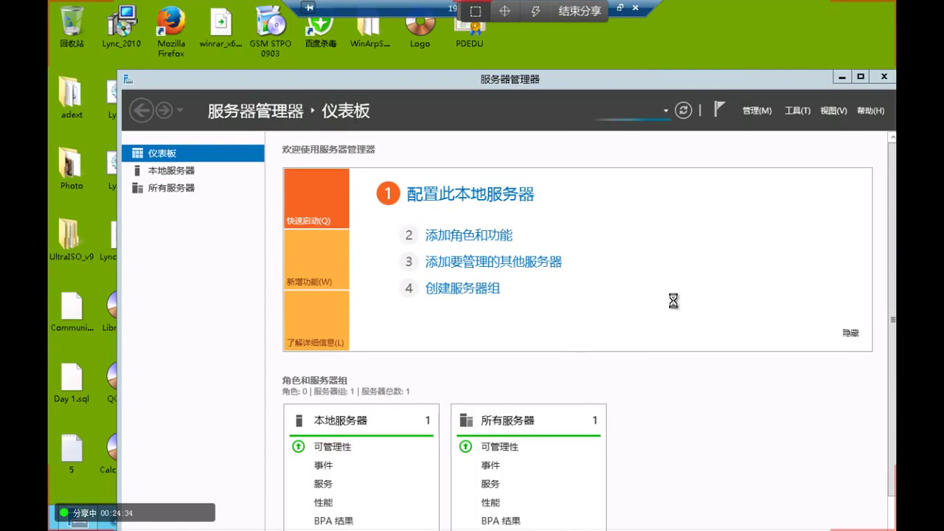
Close the Baidu Cloud login and confirm a chosen reason in Shutdown Event Tracker
left_click_drag(509, 78, 529, 86)
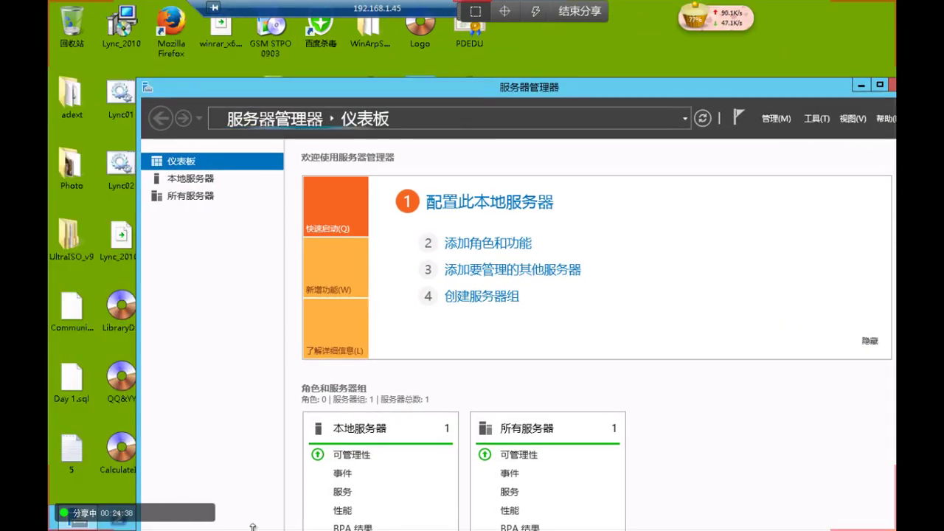
double_click(648, 92)
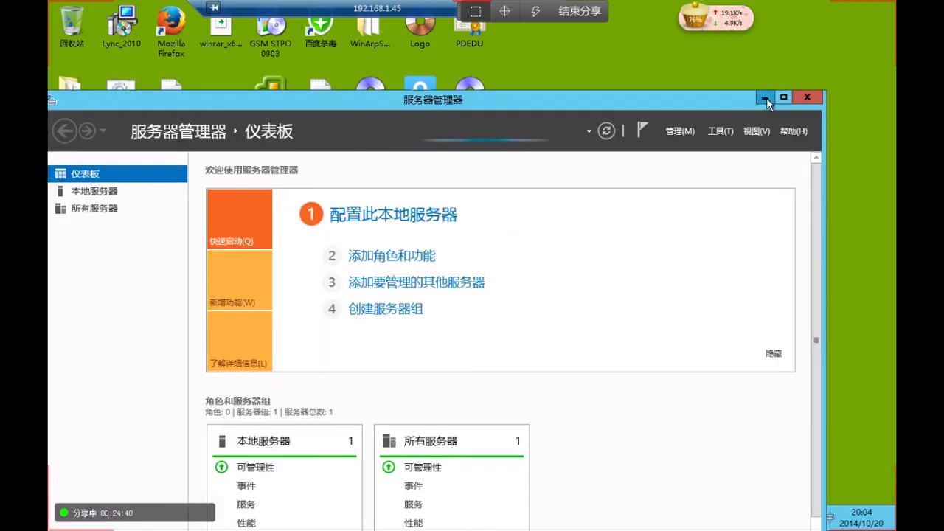
left_click(766, 97)
left_click(681, 113)
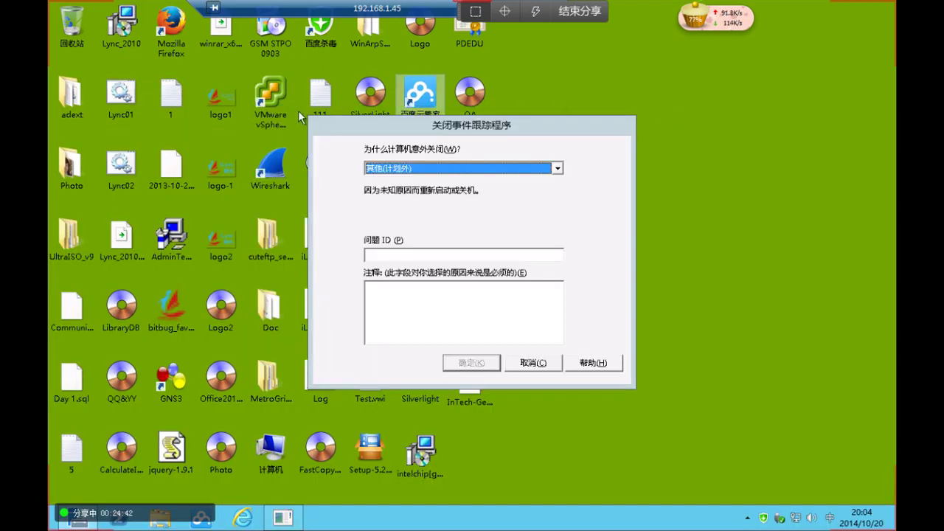
left_click(535, 168)
left_click(480, 215)
left_click(475, 362)
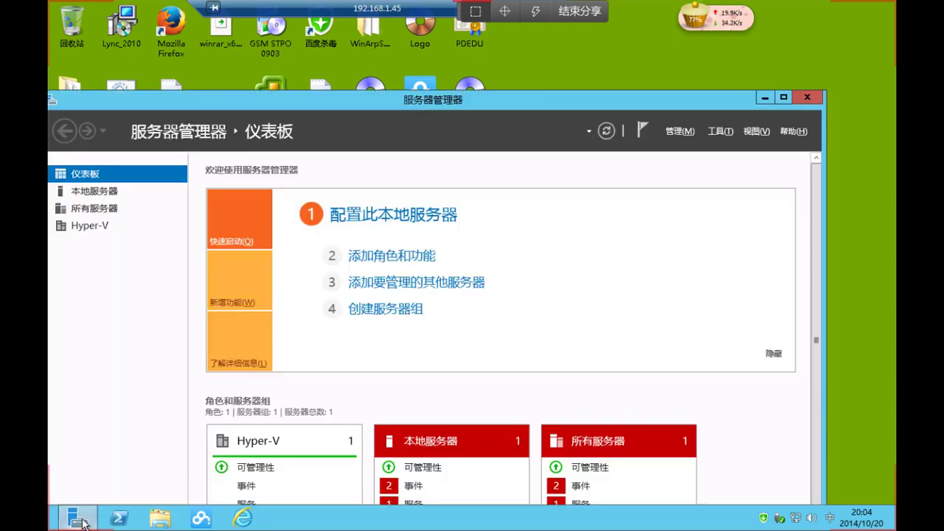
Minimize the remote session and return to the YY channel window to read the chat
left_click(767, 97)
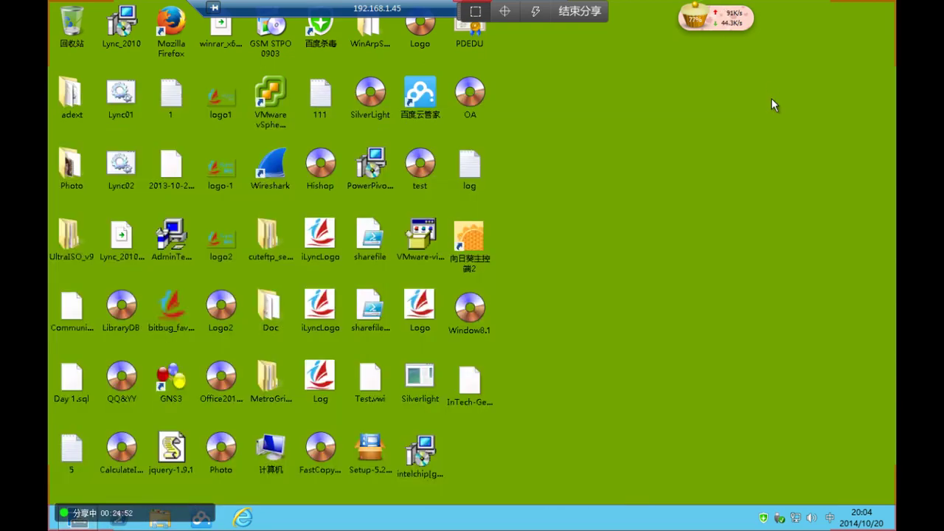
key("super")
key("super")
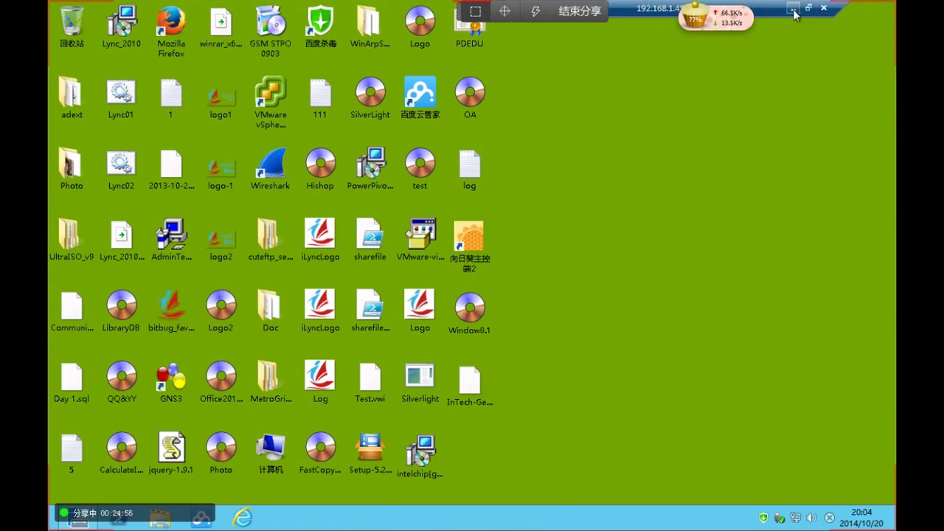
left_click(795, 11)
left_click_drag(727, 402, 730, 324)
left_click(811, 321)
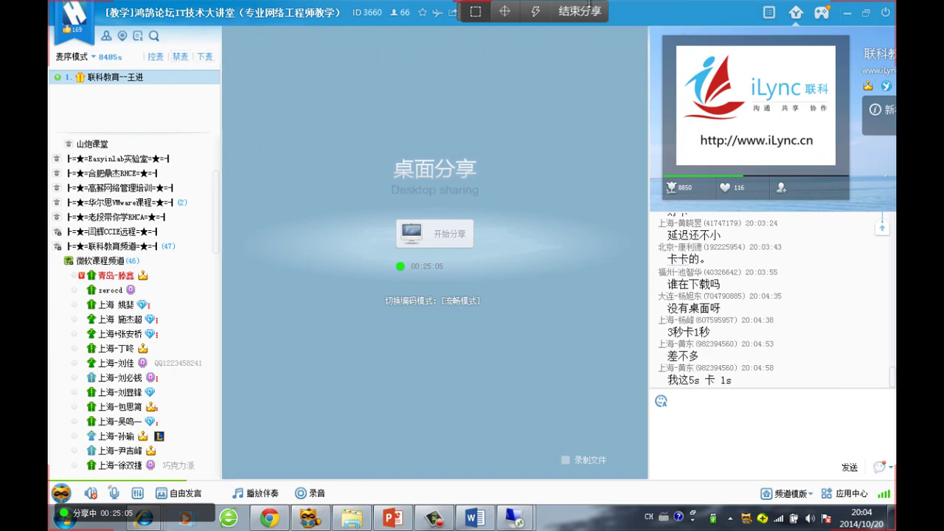
End the desktop share (结束分享), leave and retake the mic, then restart sharing with 开始分享
left_click(579, 11)
left_click(503, 273)
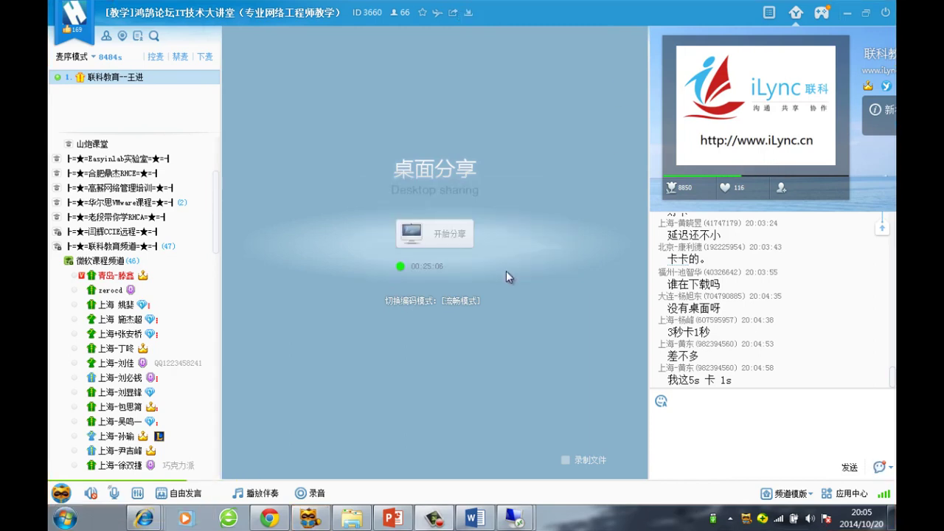
left_click(204, 58)
left_click(204, 59)
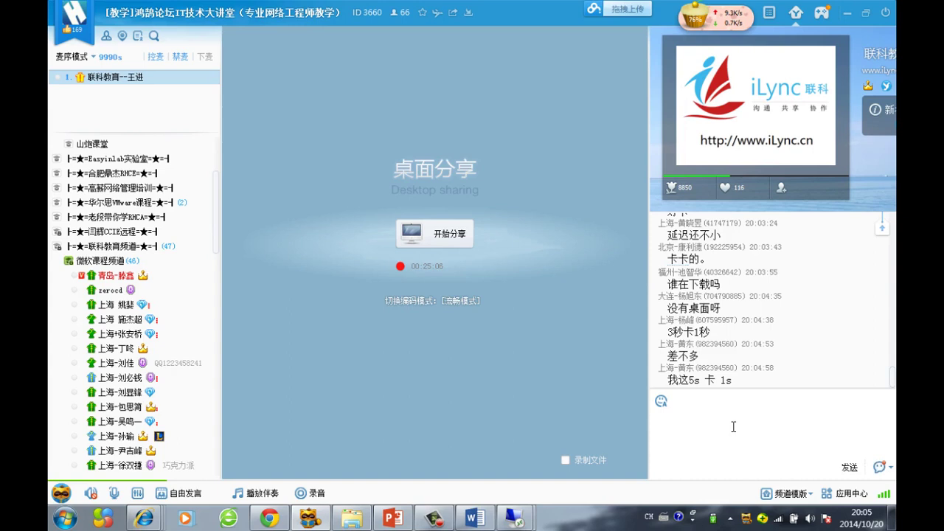
left_click_drag(817, 387, 774, 247)
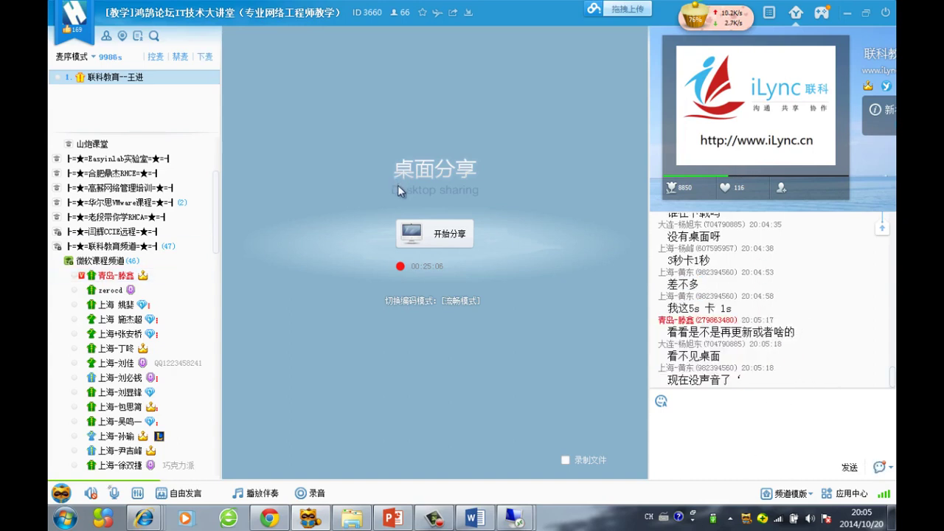
left_click(428, 233)
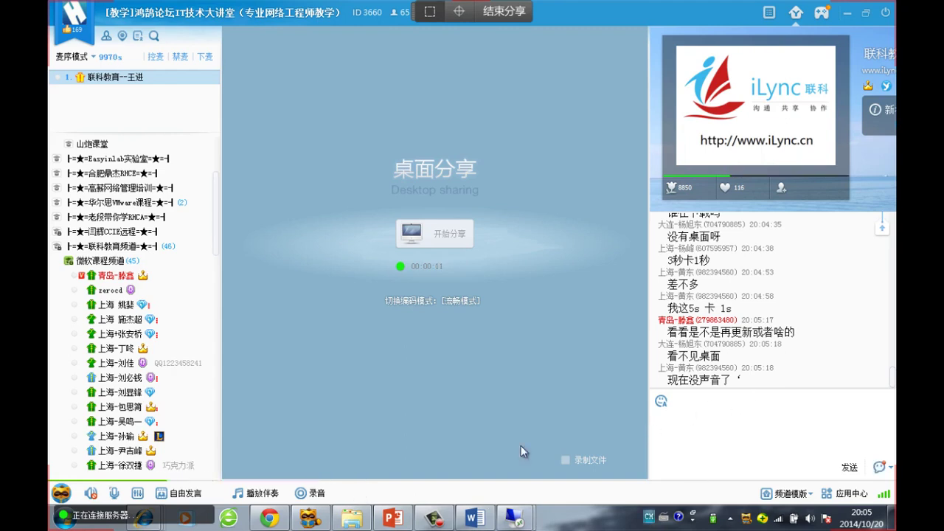
left_click_drag(784, 393, 781, 279)
left_click(782, 282)
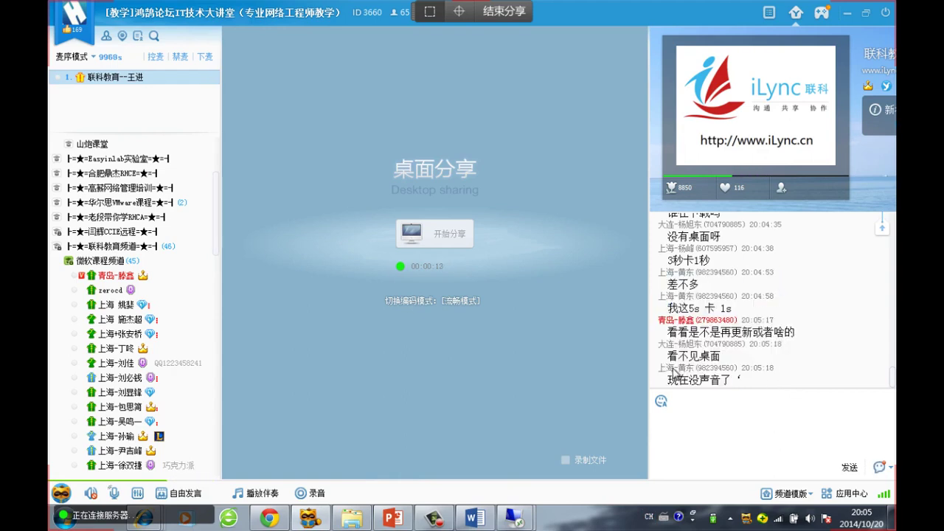
left_click_drag(824, 386, 824, 287)
left_click(826, 286)
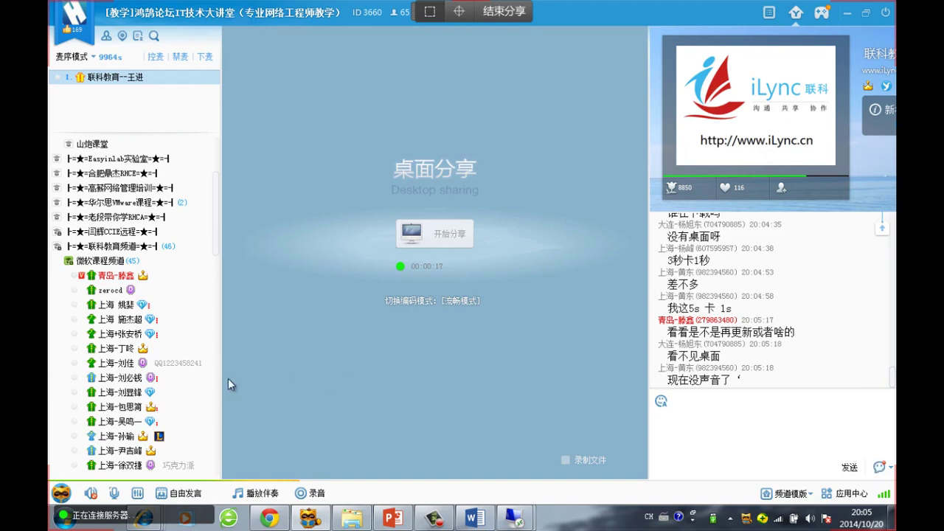
scroll(133, 394, "down", 3)
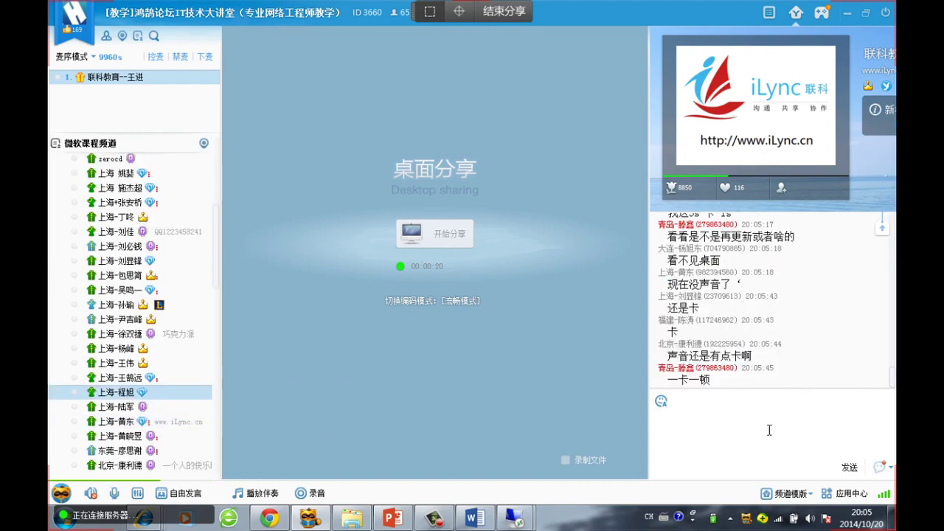
left_click(778, 517)
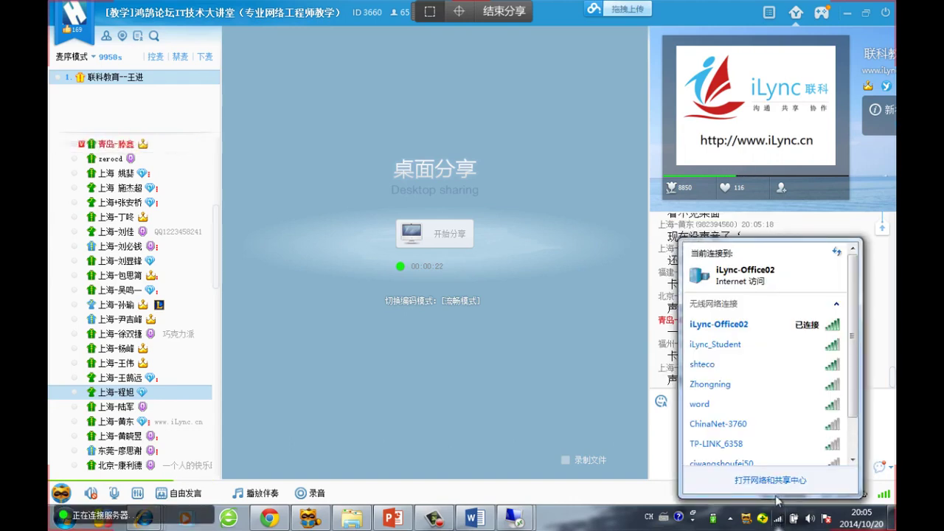
left_click(835, 217)
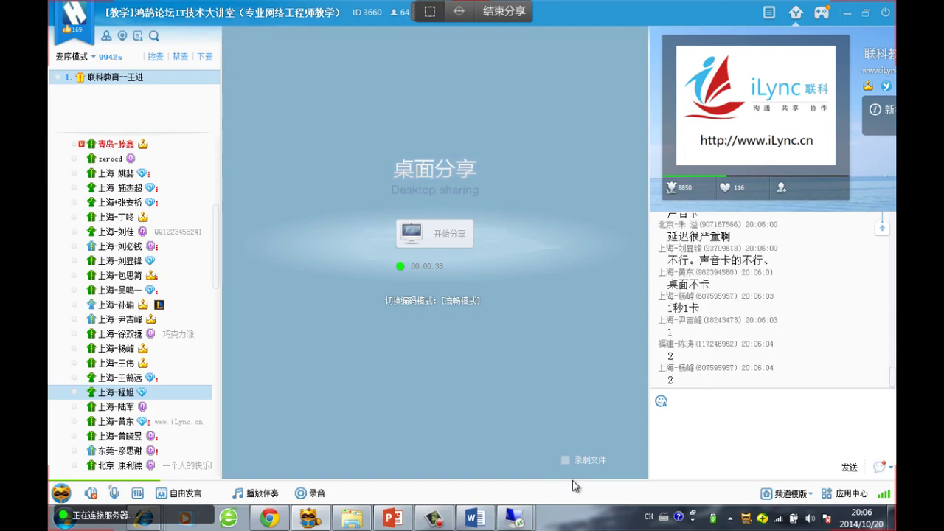
left_click(732, 416)
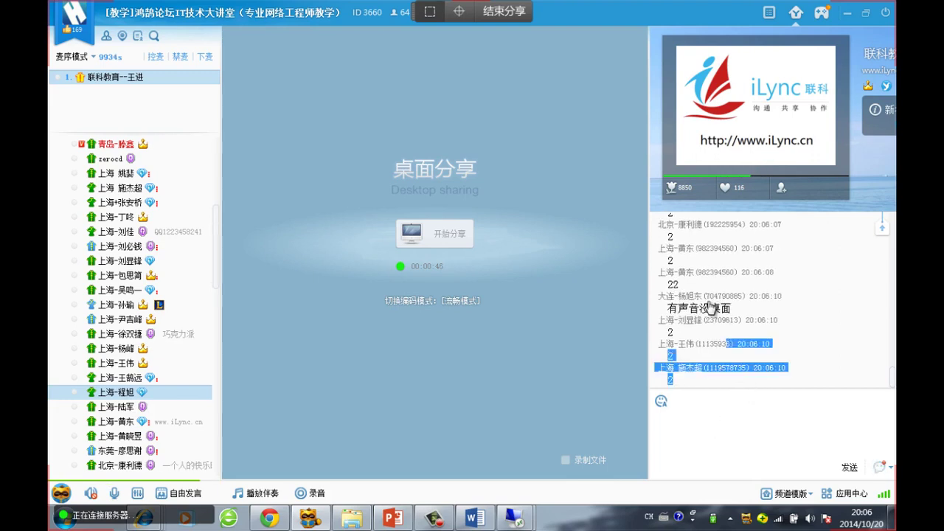
Minimize the remote desktop prompt and show the tray's wireless network list with iLync-Office02
mouse_move(514, 519)
left_click(537, 444)
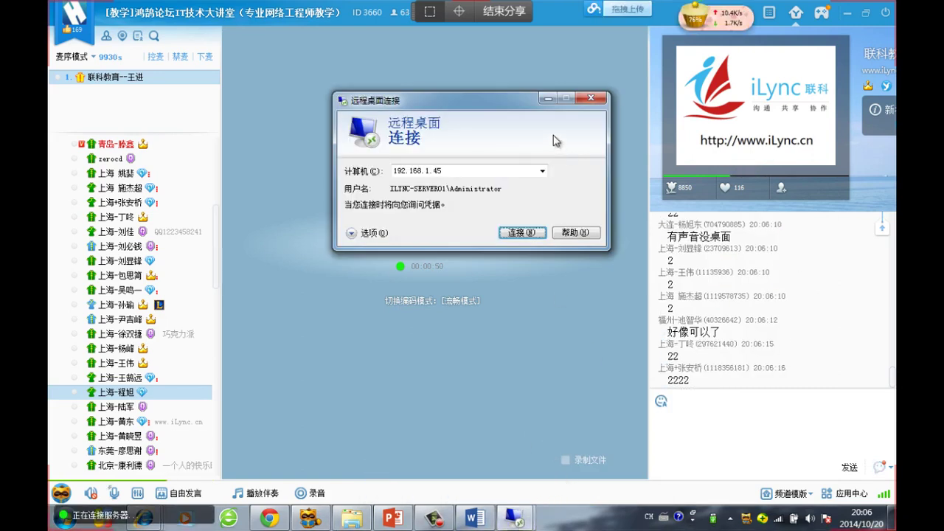
left_click(547, 98)
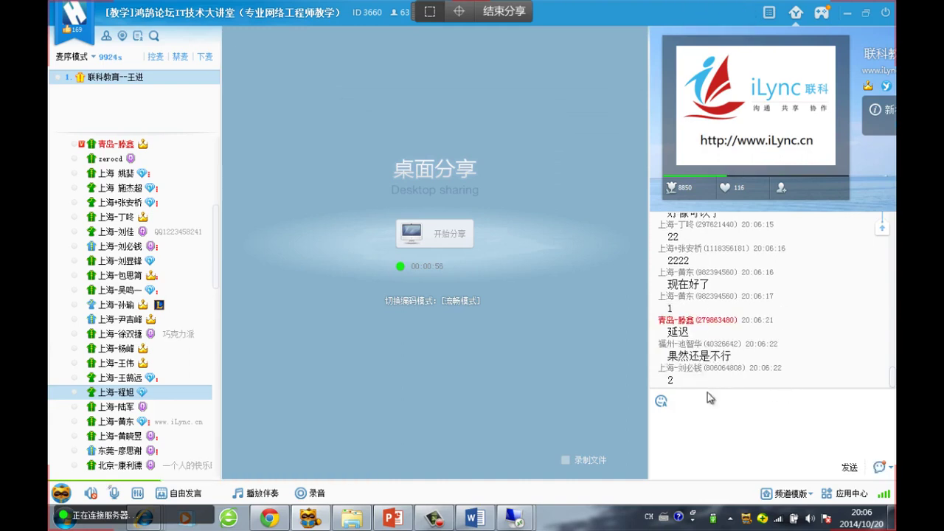
left_click_drag(760, 377, 736, 303)
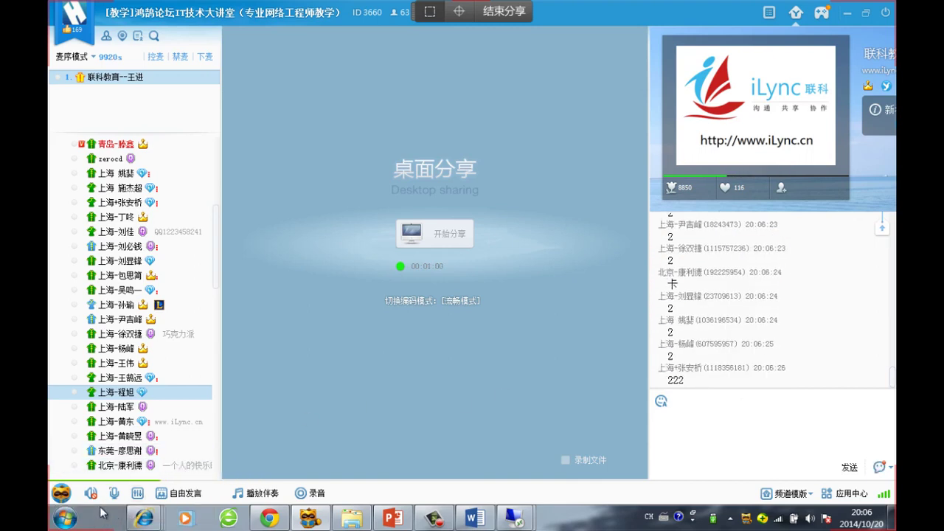
left_click(780, 519)
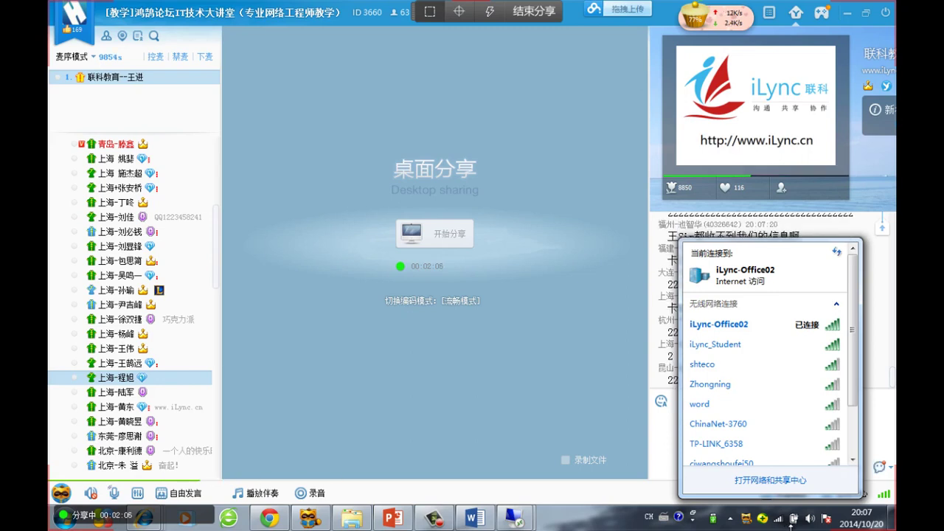
Open Network and Sharing Center and show the network adapter list
left_click(611, 331)
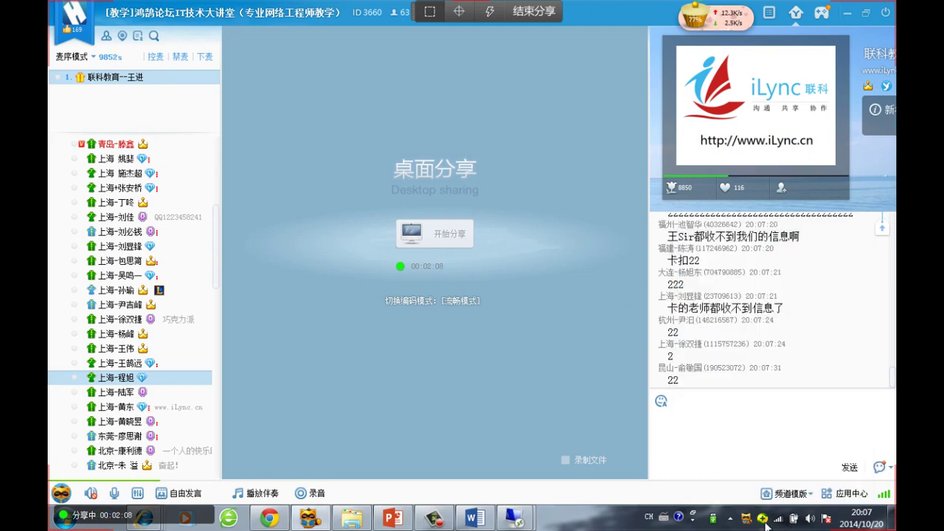
right_click(780, 518)
left_click(615, 404)
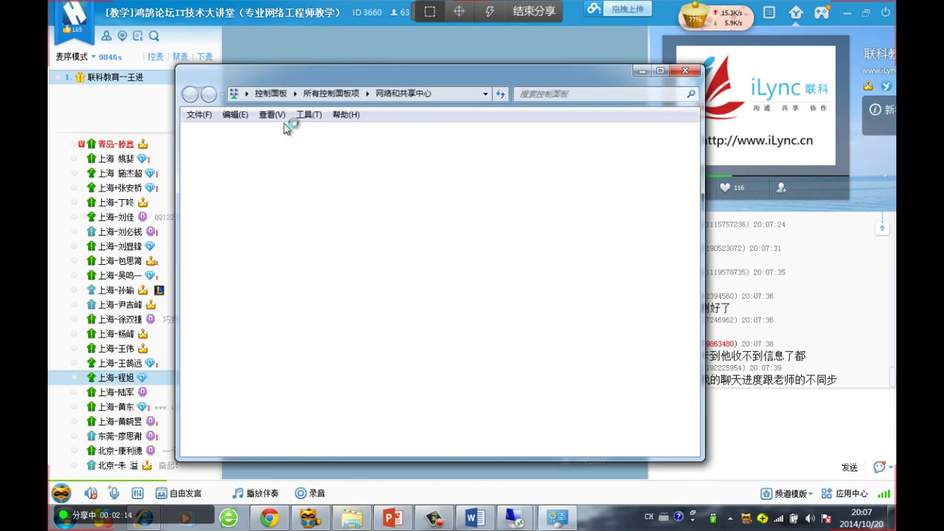
left_click_drag(367, 74, 318, 45)
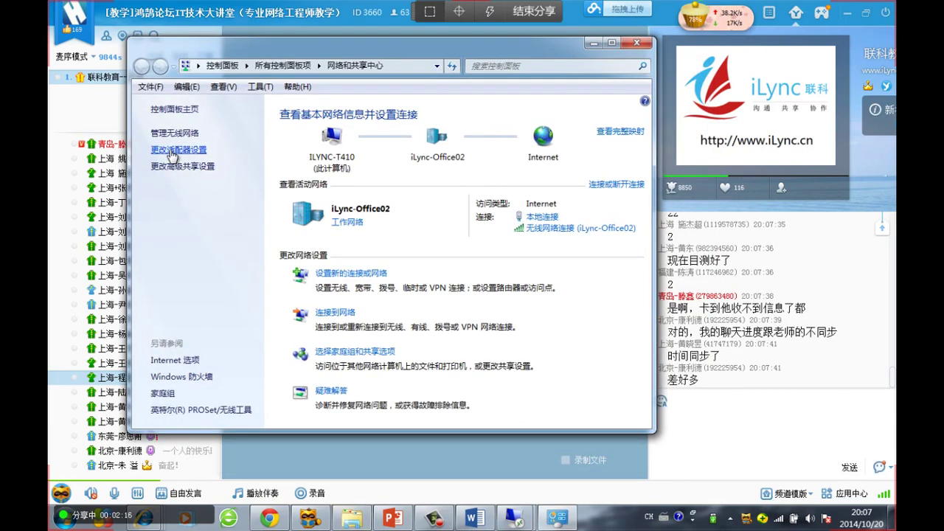
left_click(179, 149)
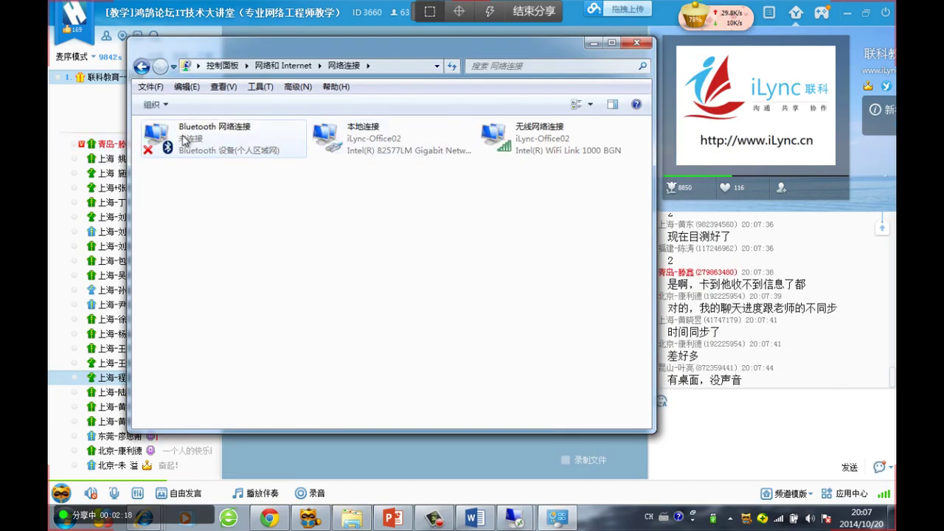
Disable the Wireless Network Connection adapter and close the network windows
right_click(183, 135)
right_click(357, 137)
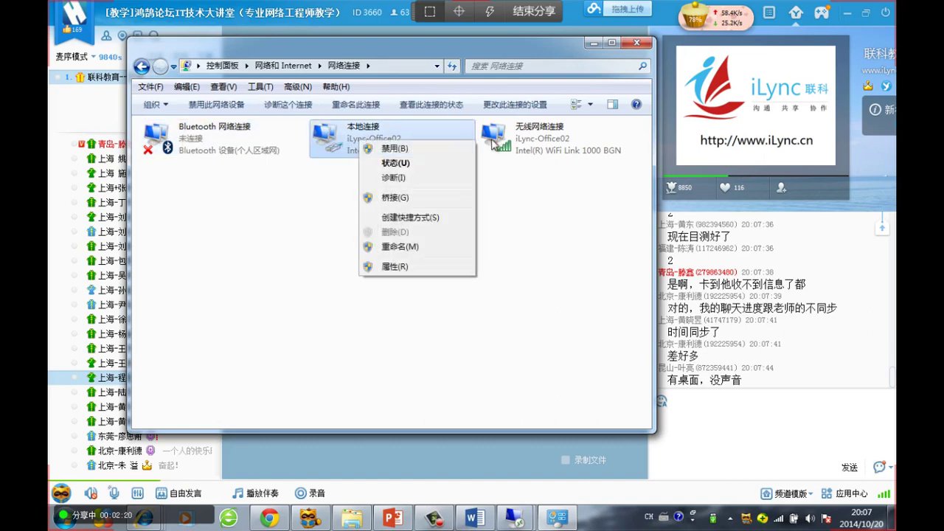
left_click(539, 134)
right_click(539, 133)
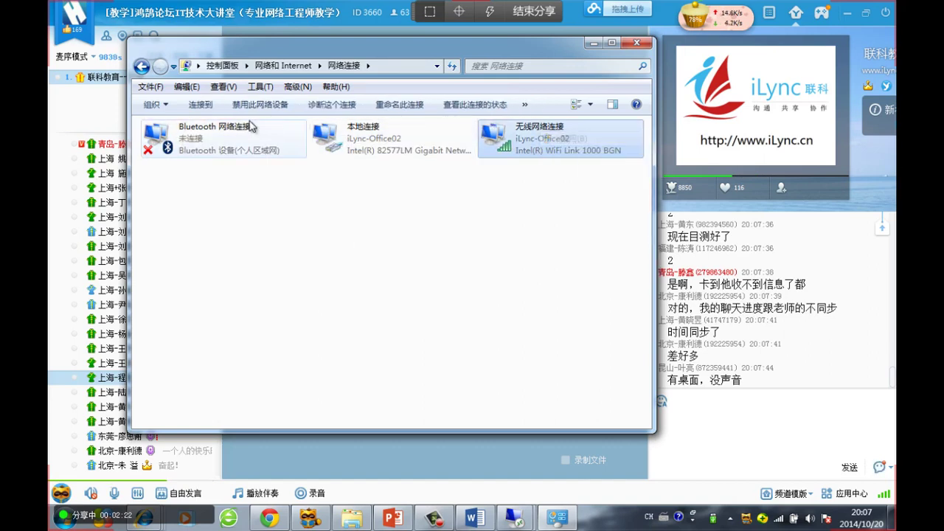
left_click(198, 134)
right_click(196, 133)
left_click(193, 137)
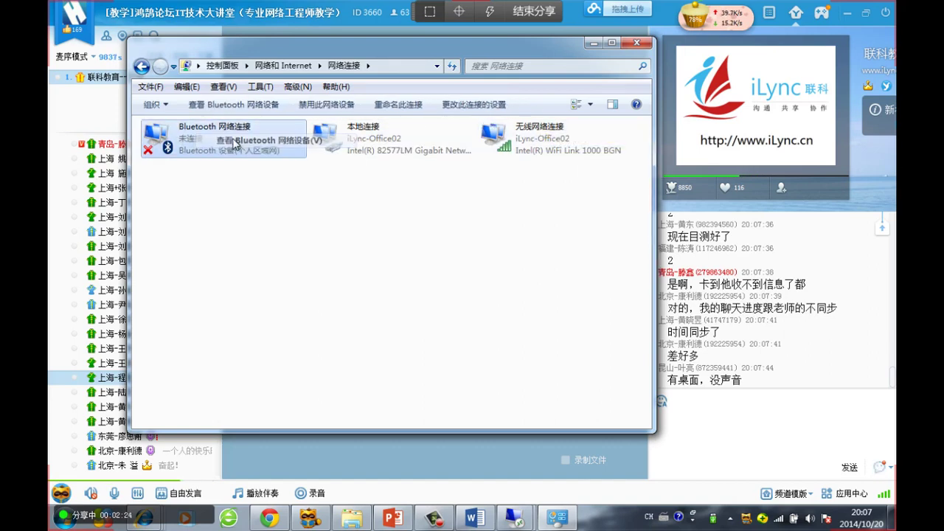
right_click(195, 144)
left_click(269, 150)
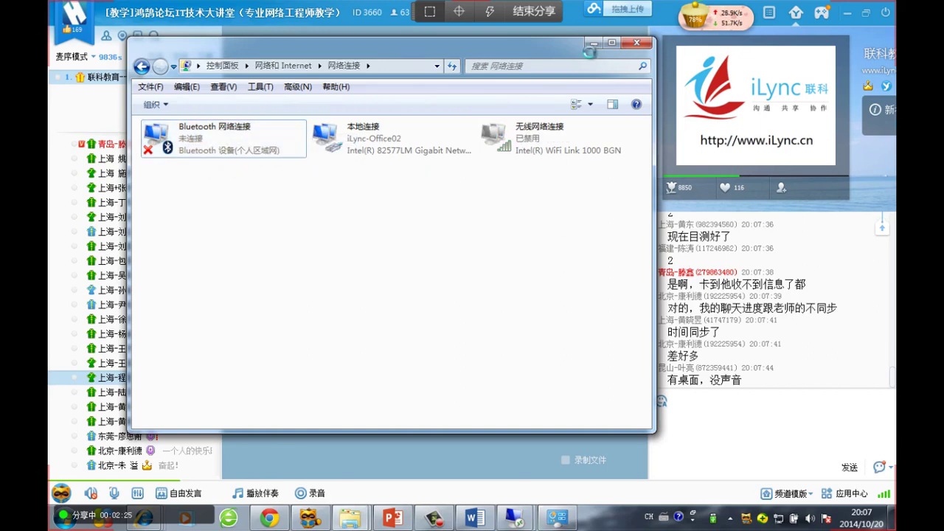
left_click(653, 59)
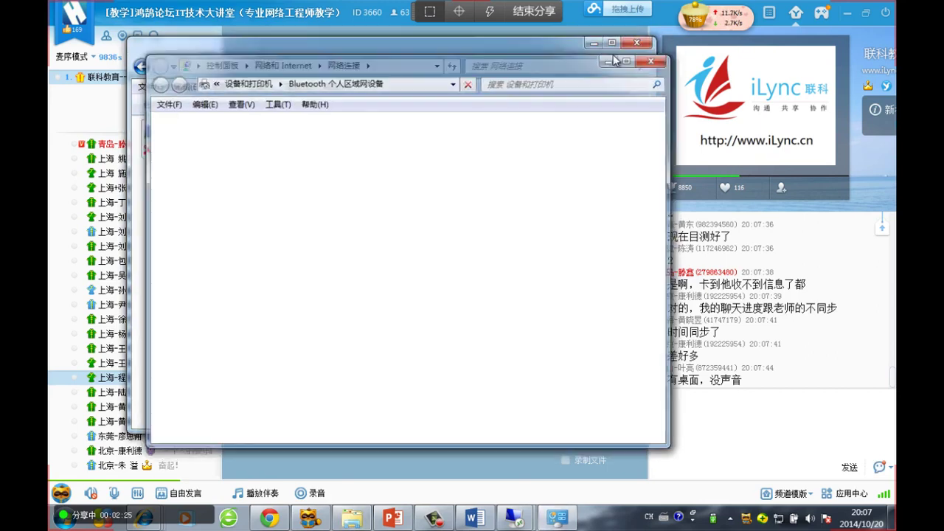
left_click(637, 42)
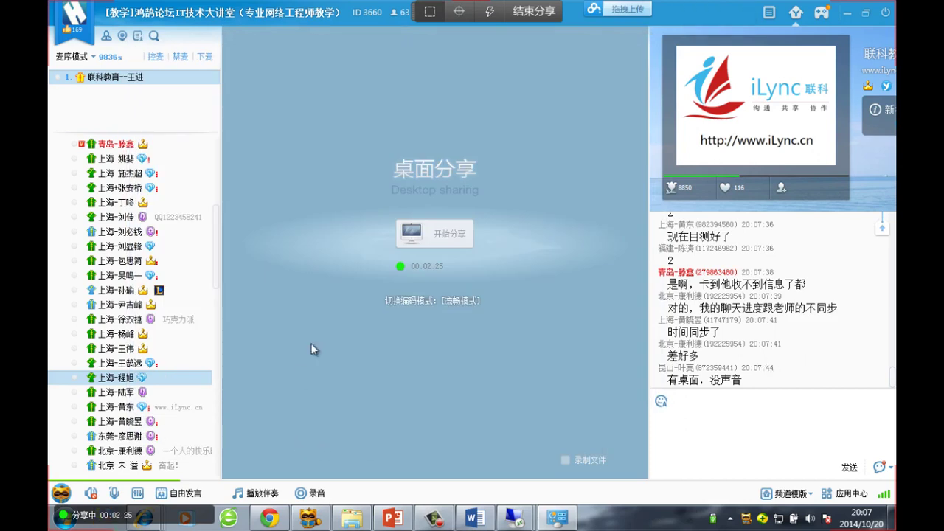
Exit the current YY channel and rejoin recent channel 3660
left_click(891, 13)
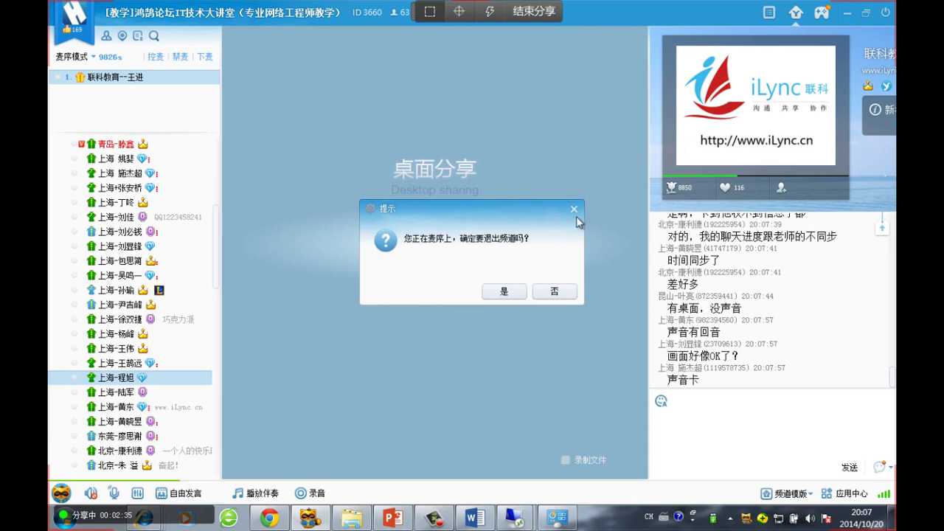
left_click(506, 293)
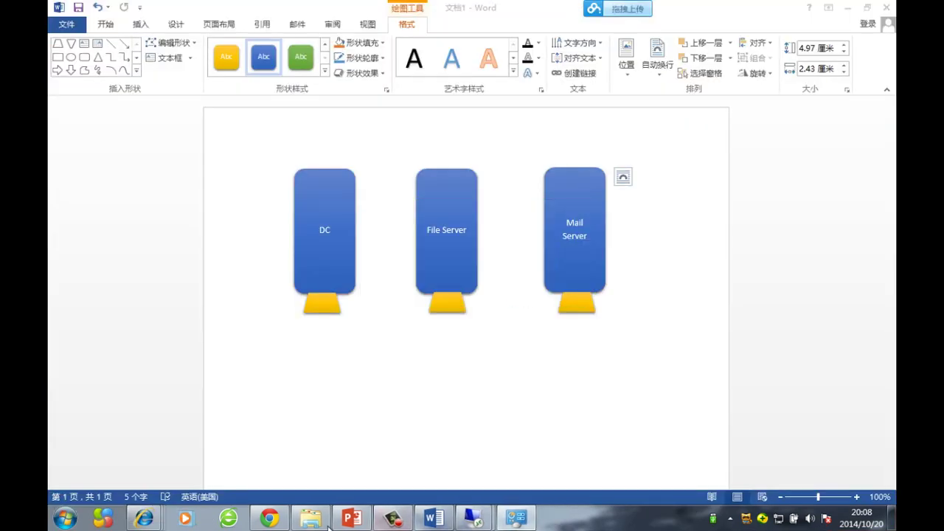
left_click(764, 518)
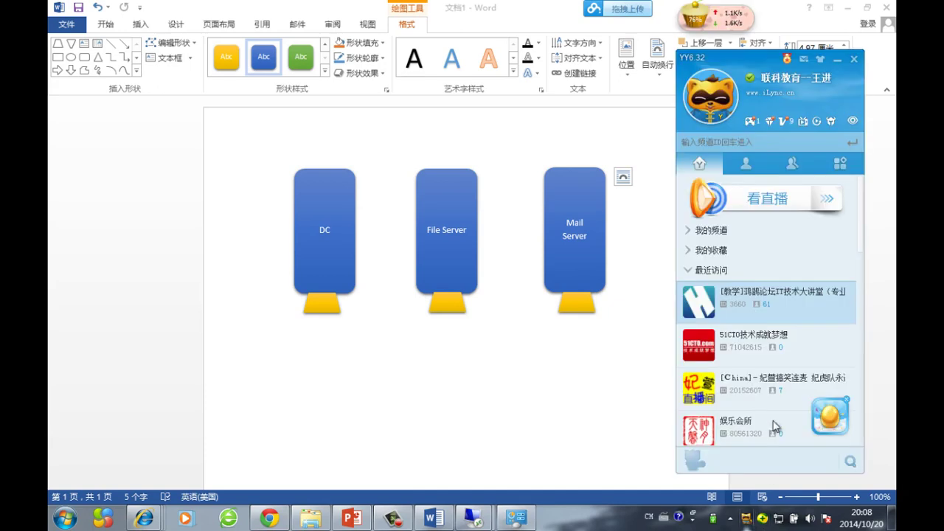
double_click(702, 305)
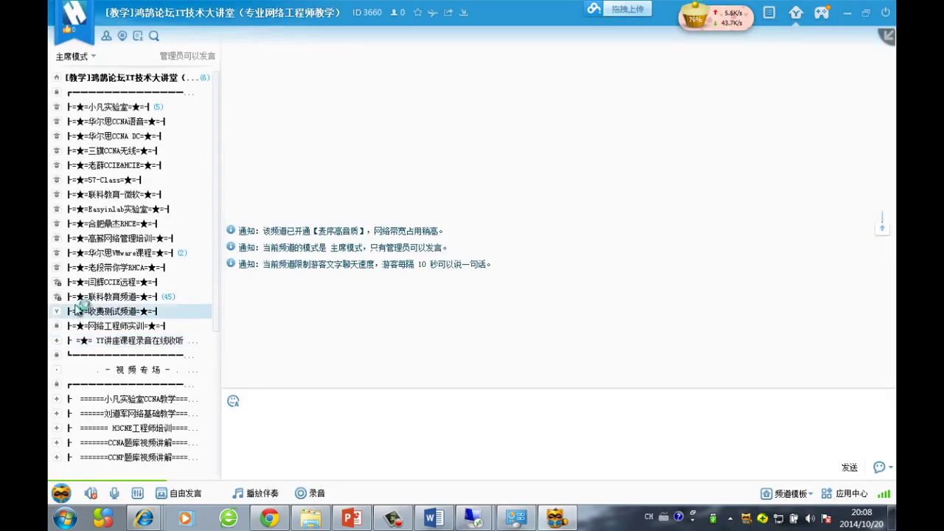
Enter 联科教育频道 > 微软课程频道, grab the mic (抢麦) and start desktop sharing
double_click(98, 302)
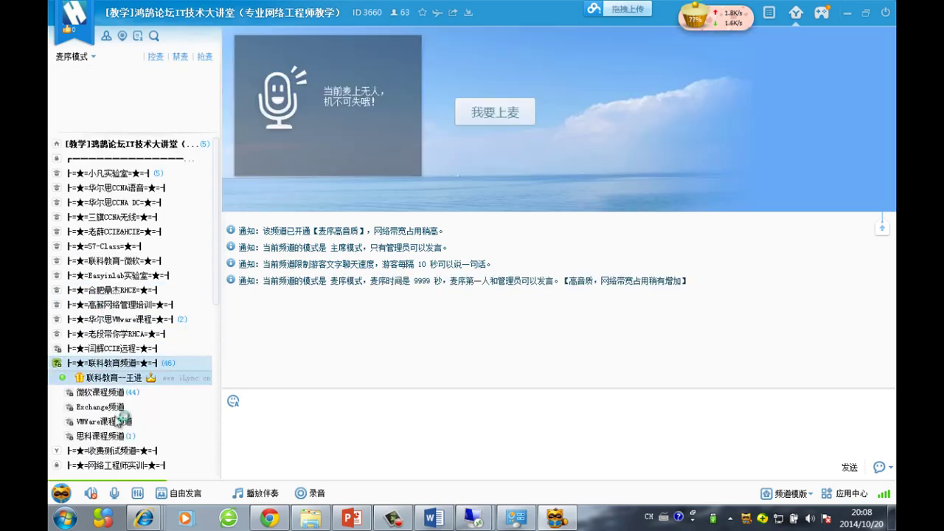
double_click(118, 393)
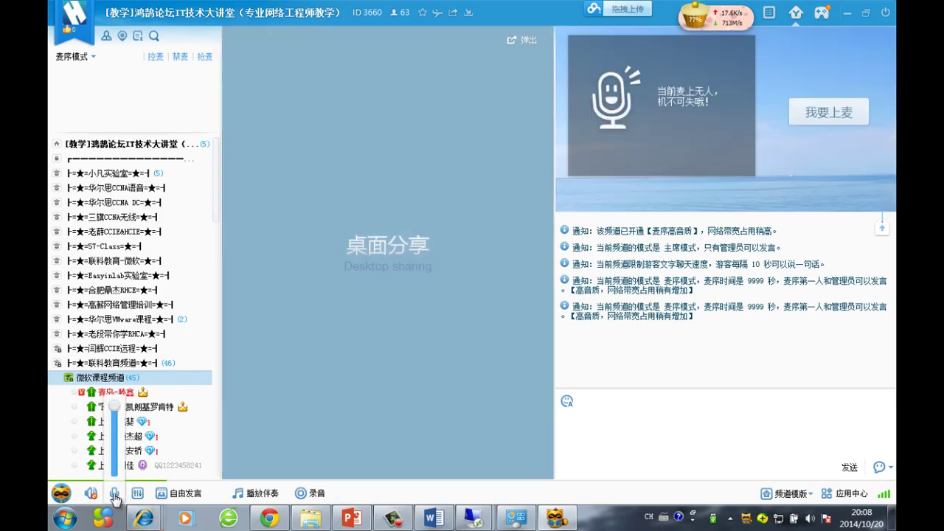
left_click(210, 56)
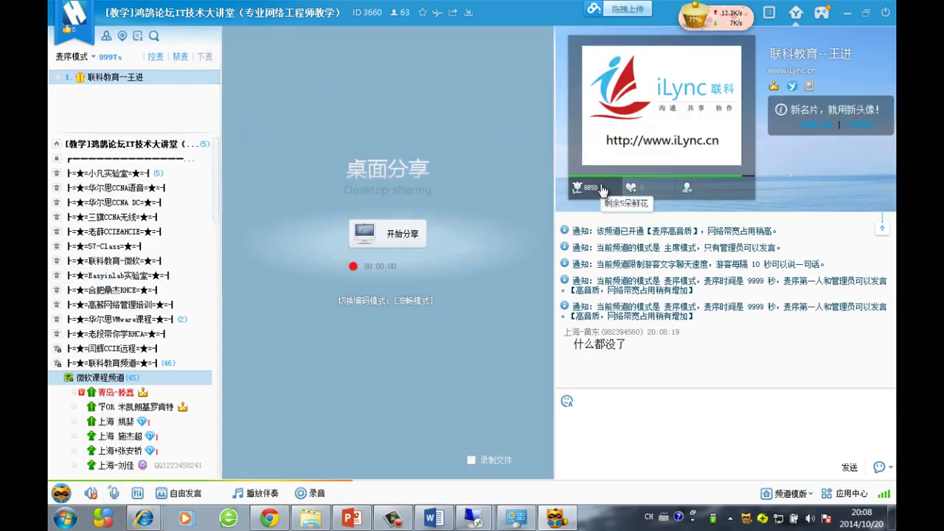
left_click(407, 245)
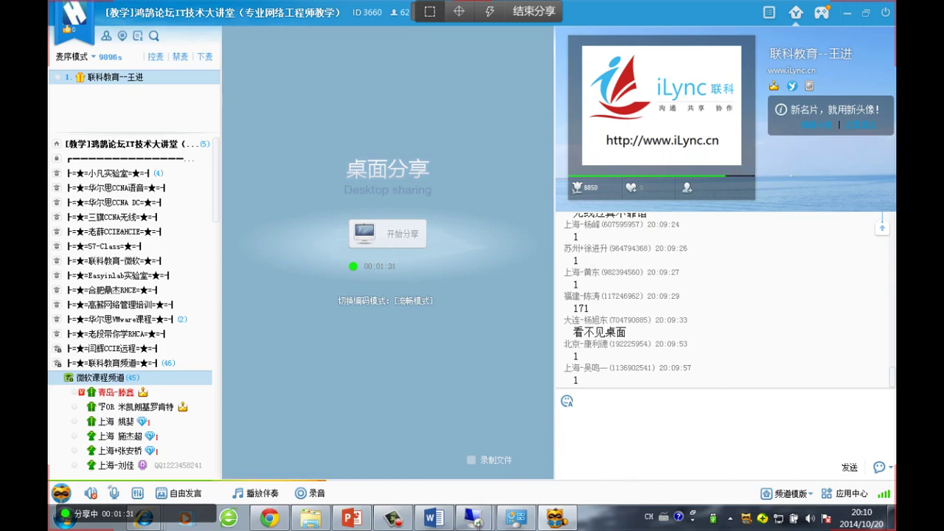
Open a Hyper-V console to 03Server1 and send Ctrl+Alt+Delete
mouse_move(487, 525)
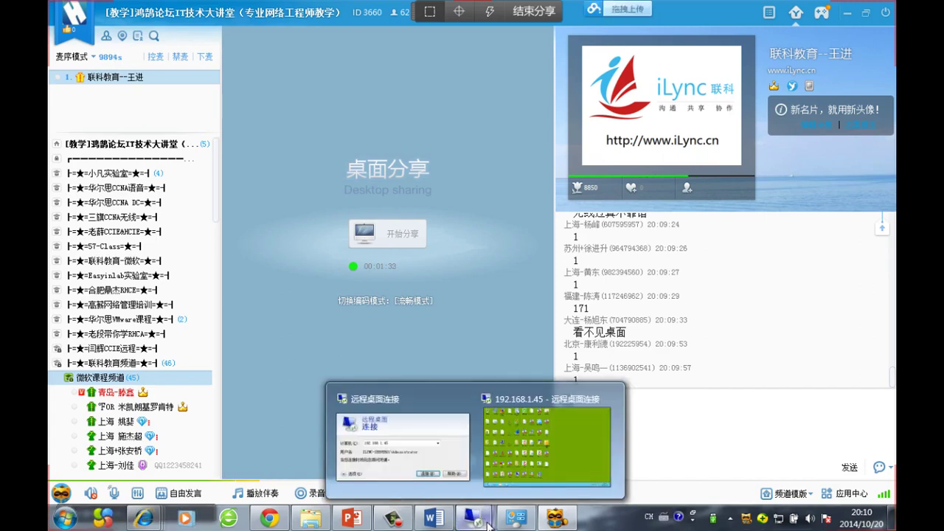
left_click(542, 472)
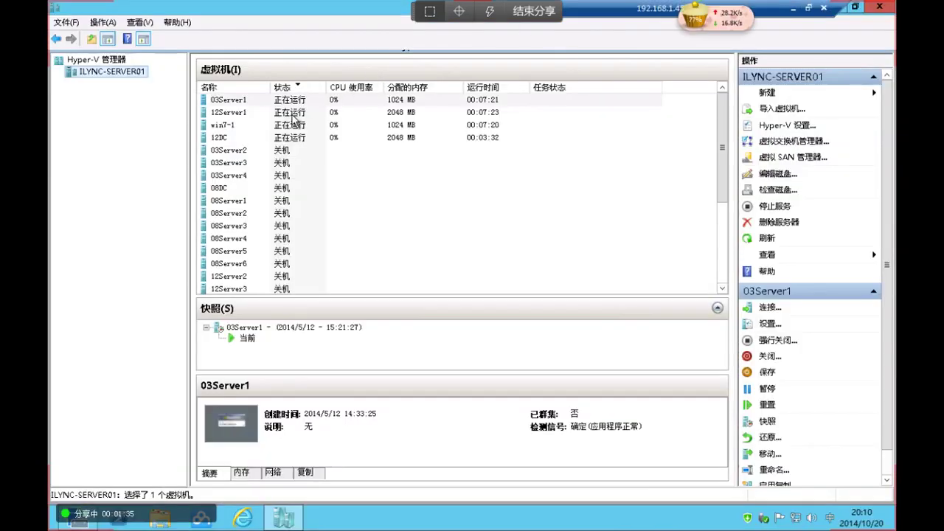
left_click(295, 114)
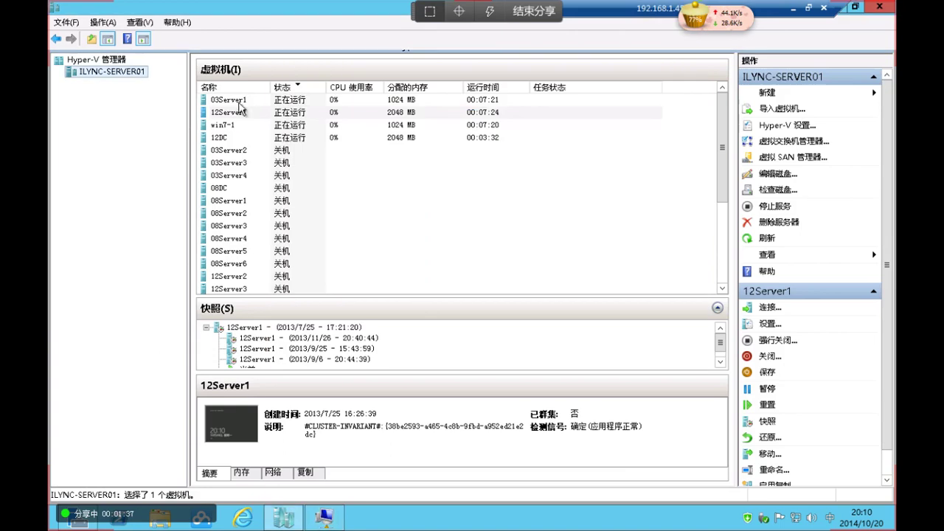
left_click(243, 102)
double_click(293, 99)
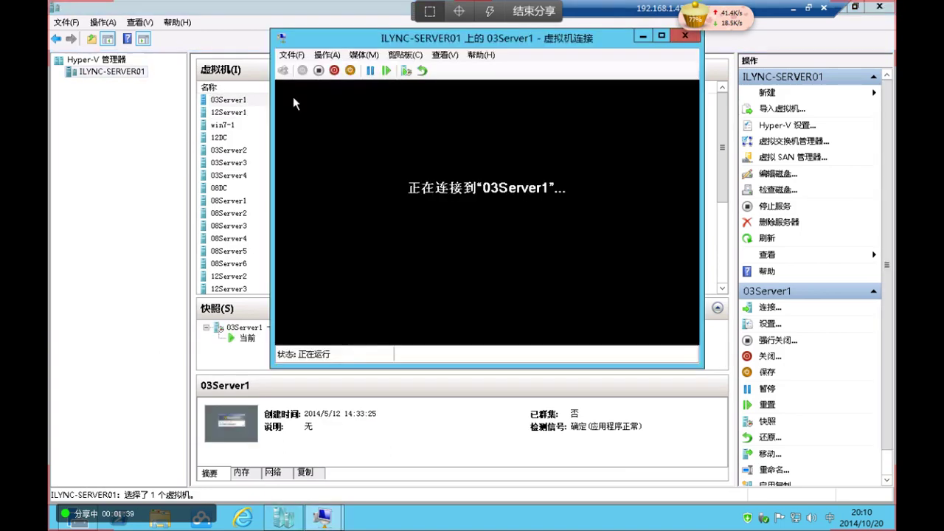
left_click_drag(334, 31, 256, 21)
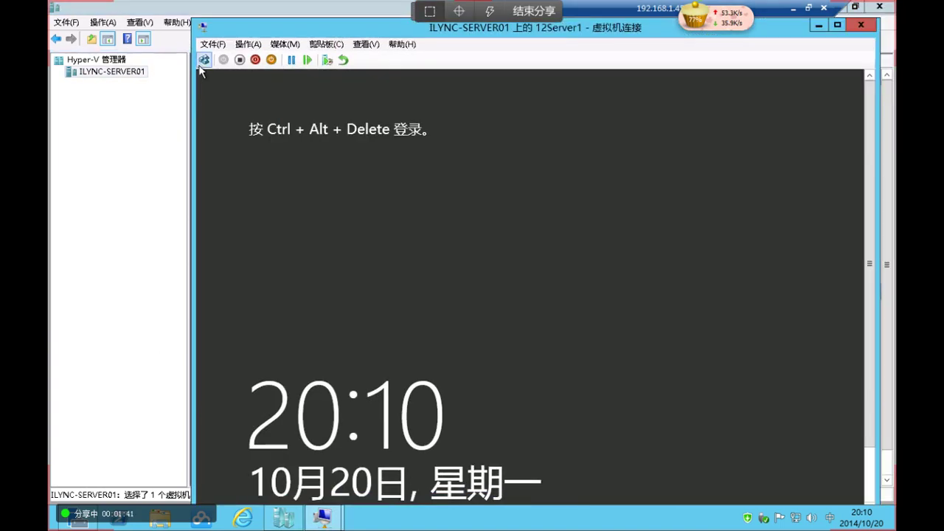
left_click(203, 59)
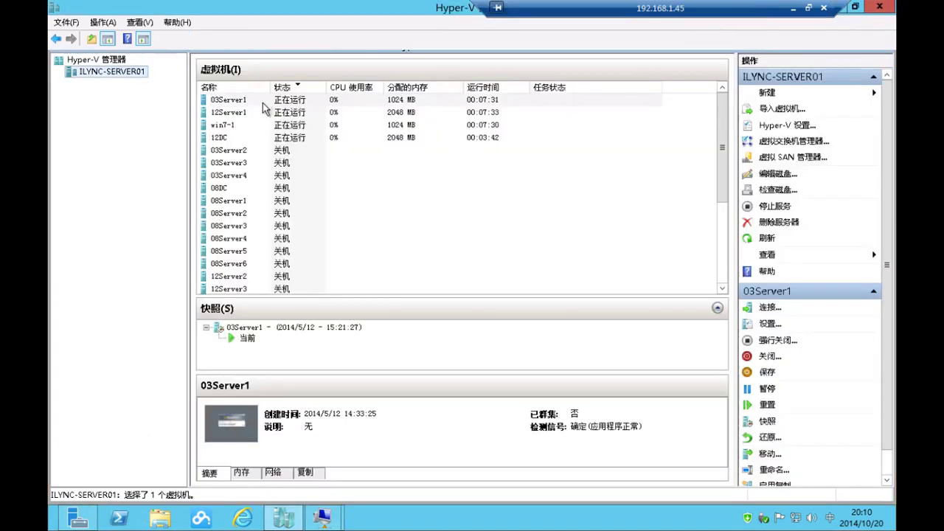
Sign in to 03Server1 as Administrator, confirm a shutdown reason, and minimize Remote Desktop
double_click(263, 101)
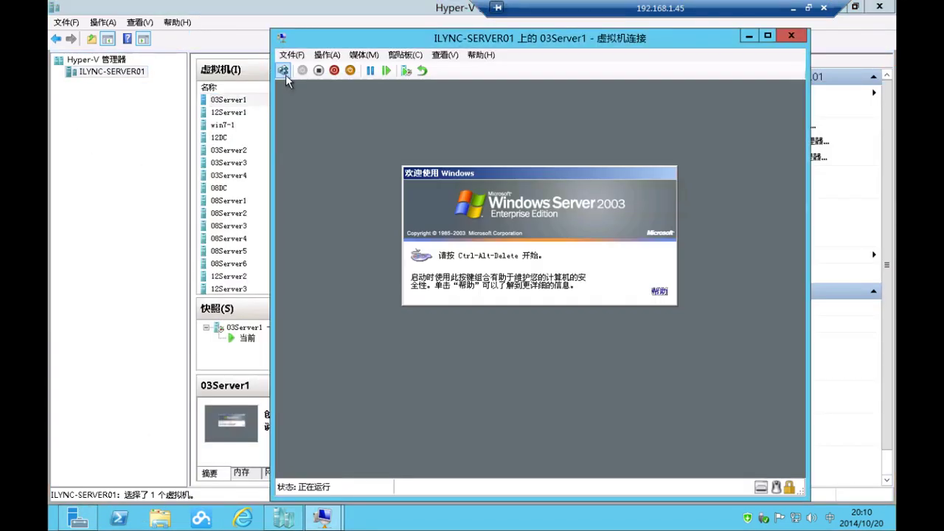
left_click(283, 70)
type("******")
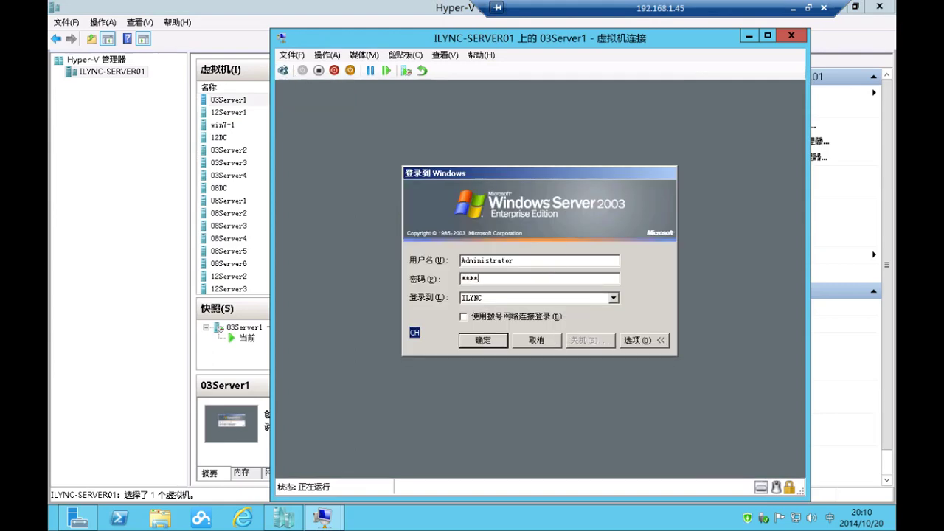
key("Return")
left_click(545, 213)
left_click(544, 238)
left_click(635, 381)
left_click(793, 9)
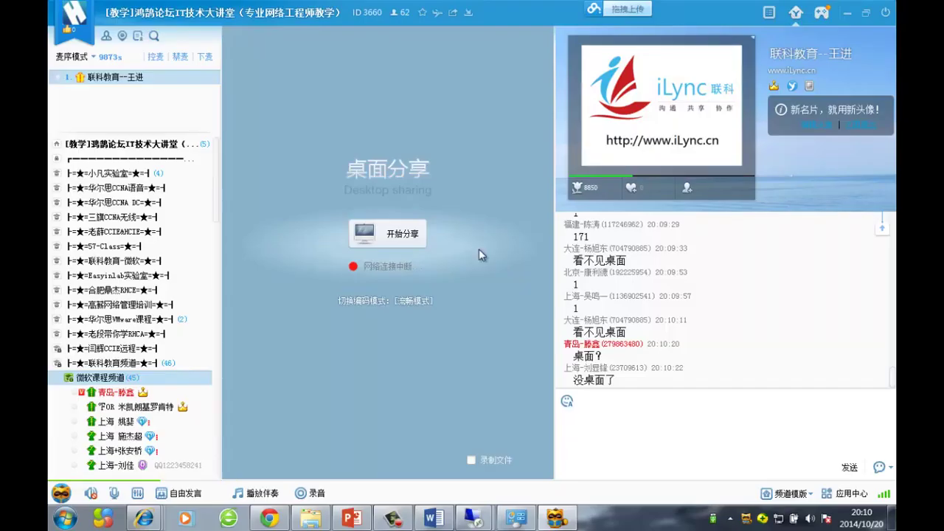
Start the YY desktop share with 开始分享, retrying once until viewers confirm '有了'
left_click(403, 235)
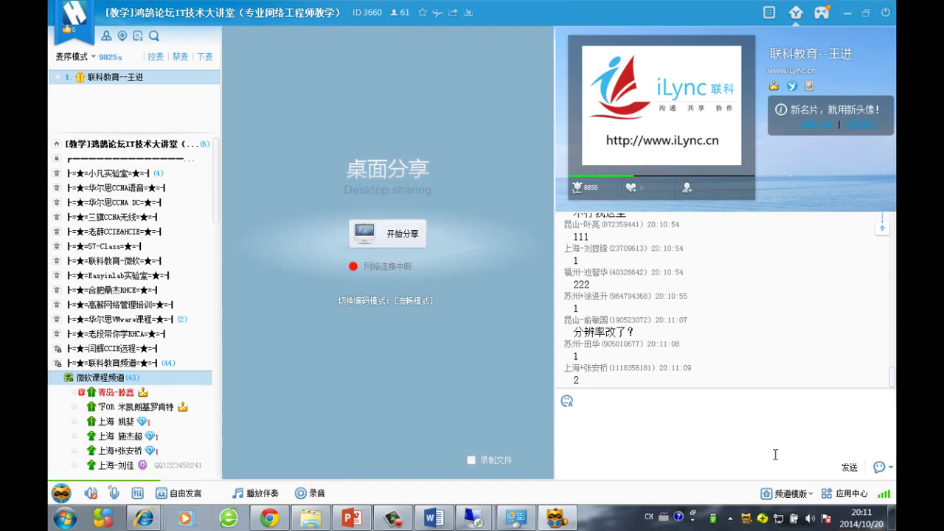
left_click(402, 234)
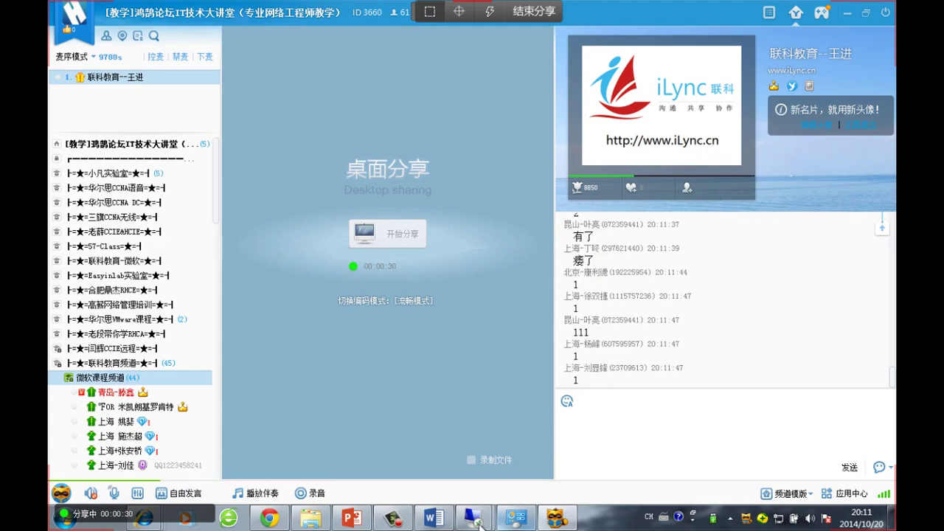
Close Manage Your Server and launch POP3 Service from 所有程序 > 管理工具 on 03Server1
mouse_move(472, 523)
left_click(412, 426)
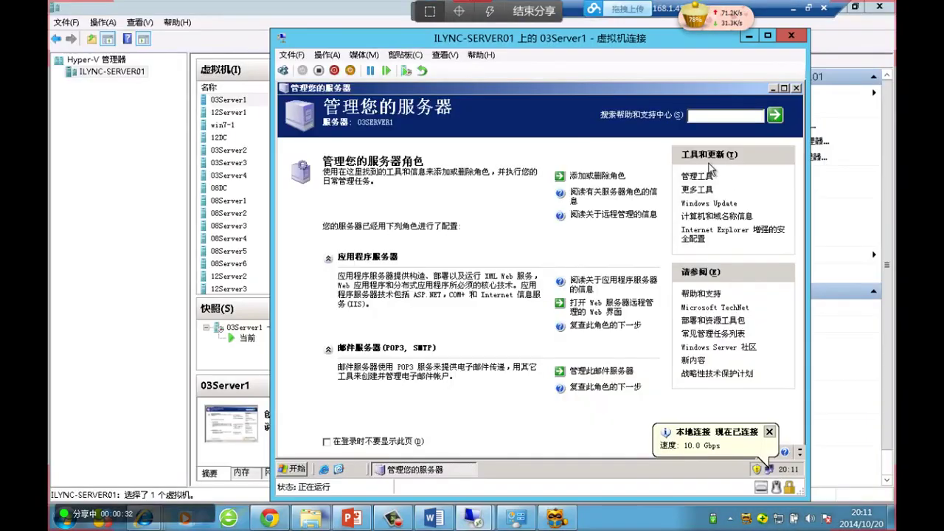
left_click(795, 88)
left_click(294, 469)
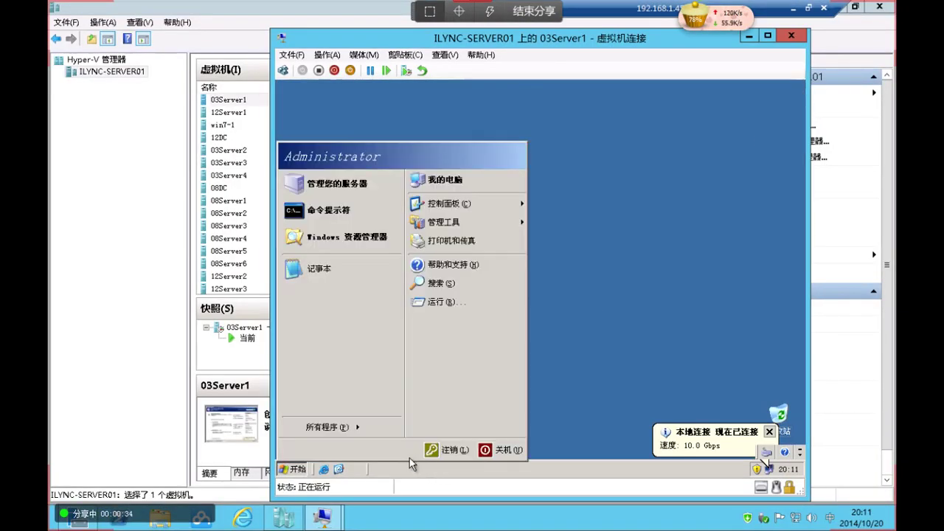
mouse_move(379, 427)
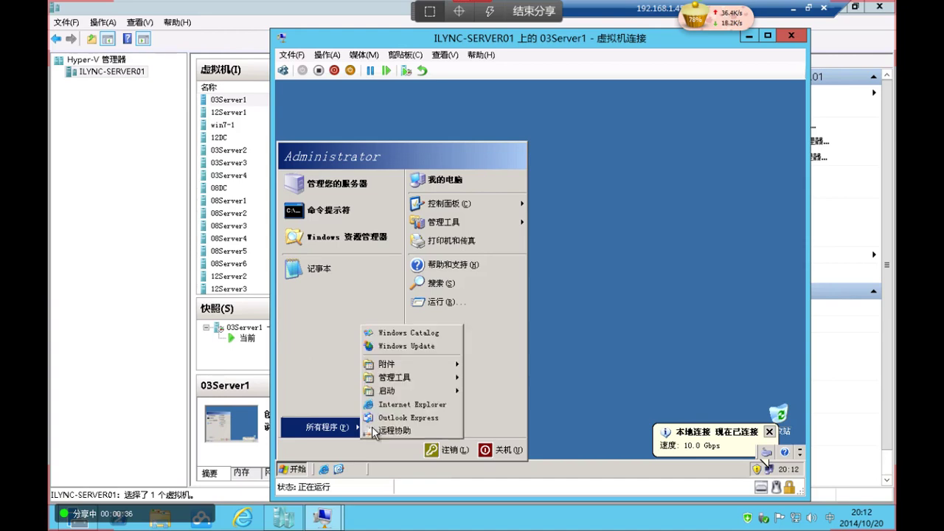
mouse_move(441, 377)
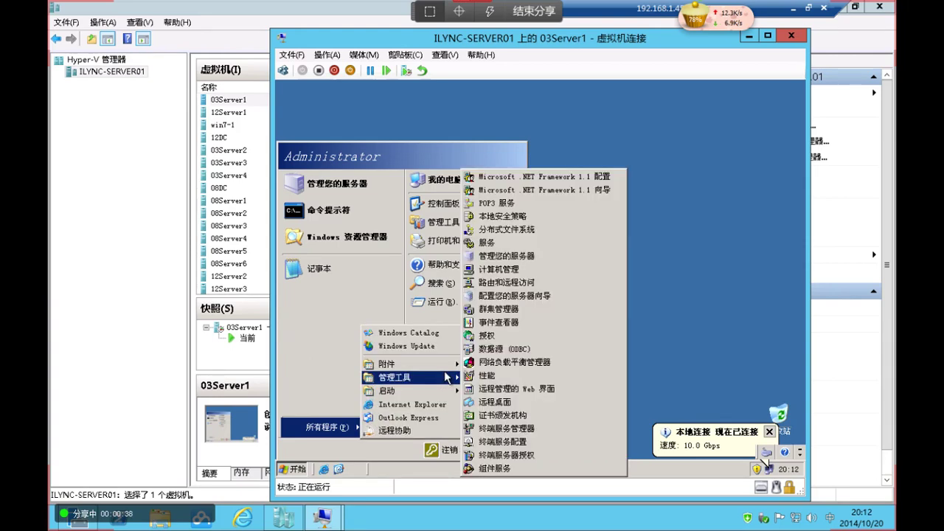
left_click(530, 209)
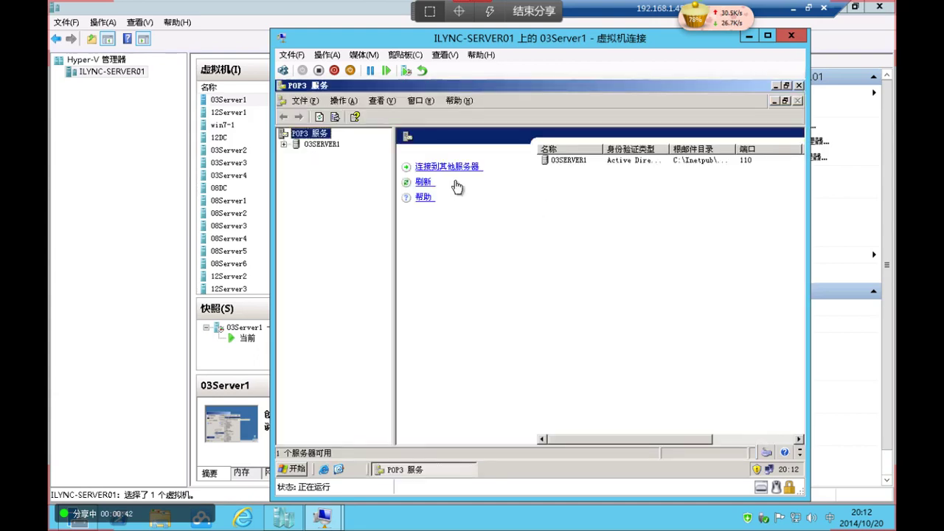
Run the prefilled command from the Run dialog, then minimize the remote session
left_click(293, 473)
mouse_move(472, 222)
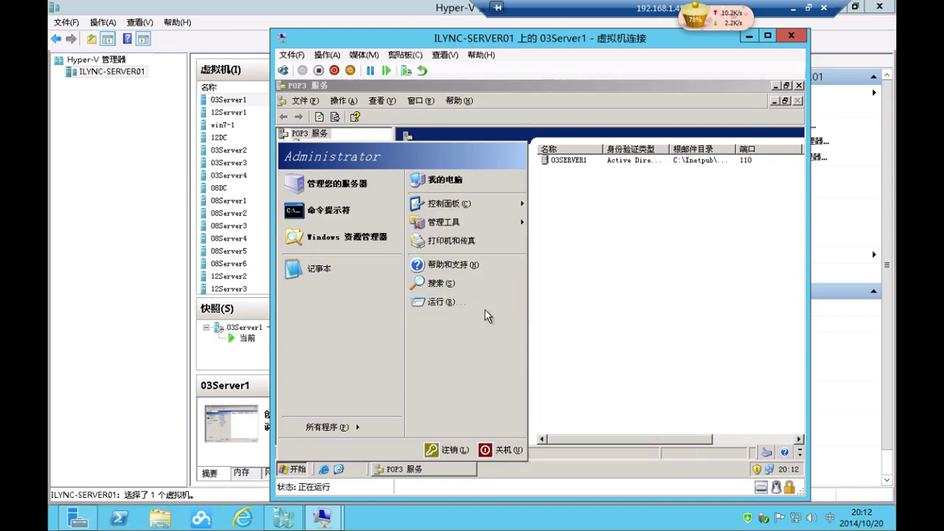
left_click(484, 309)
key("Return")
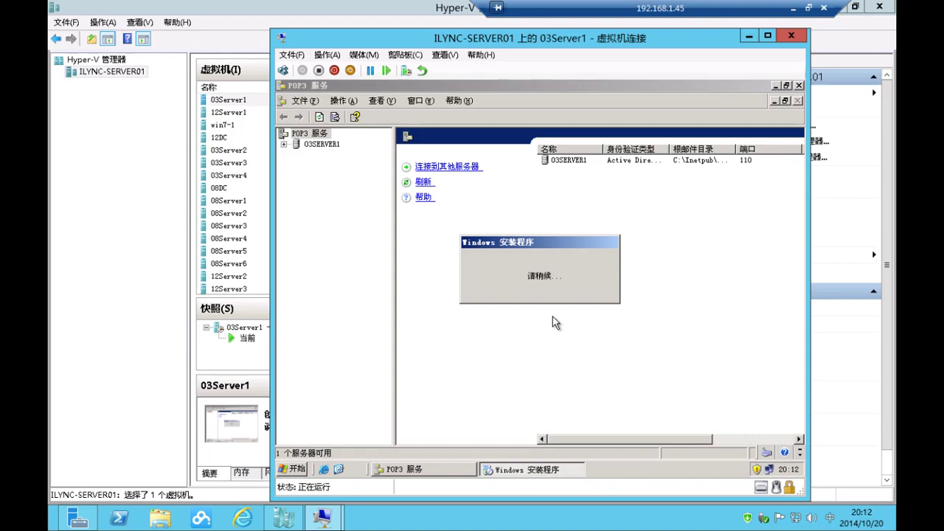
left_click(793, 11)
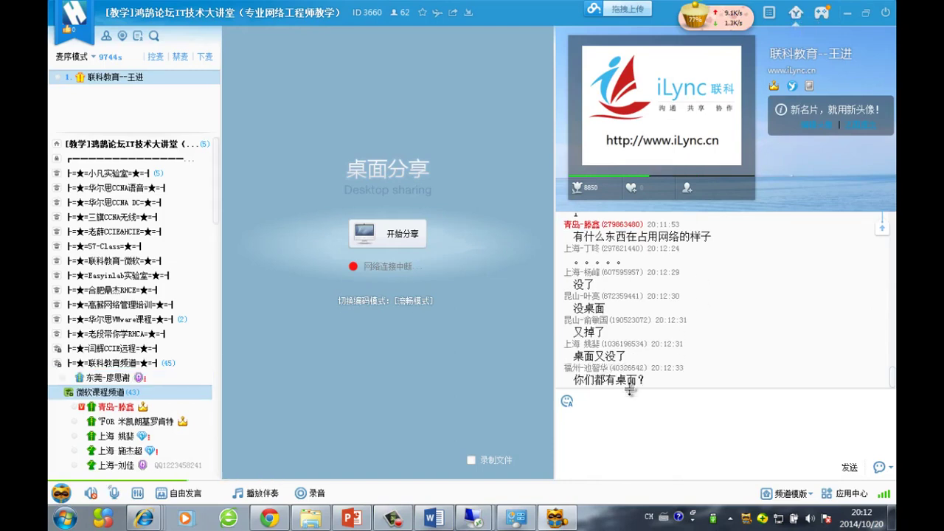
Mute the microphone and restart desktop sharing with 开始分享
mouse_move(115, 502)
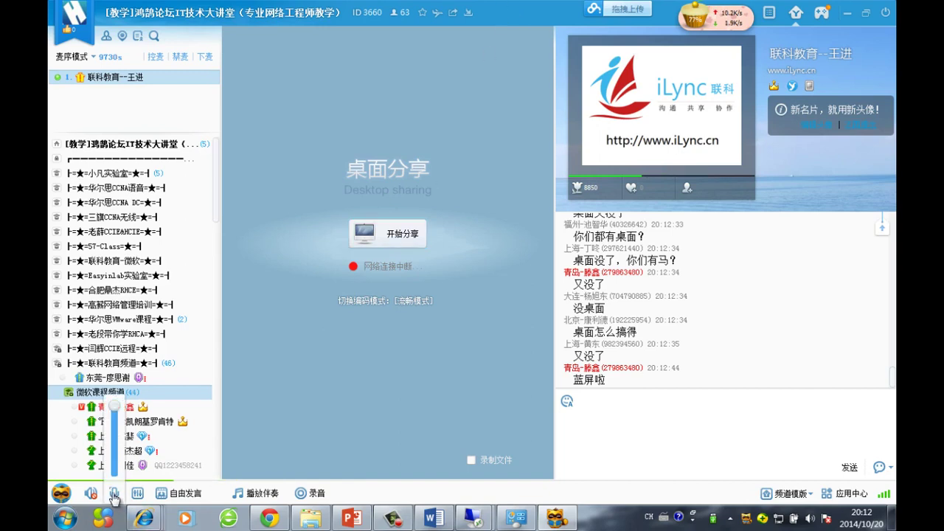
left_click(115, 493)
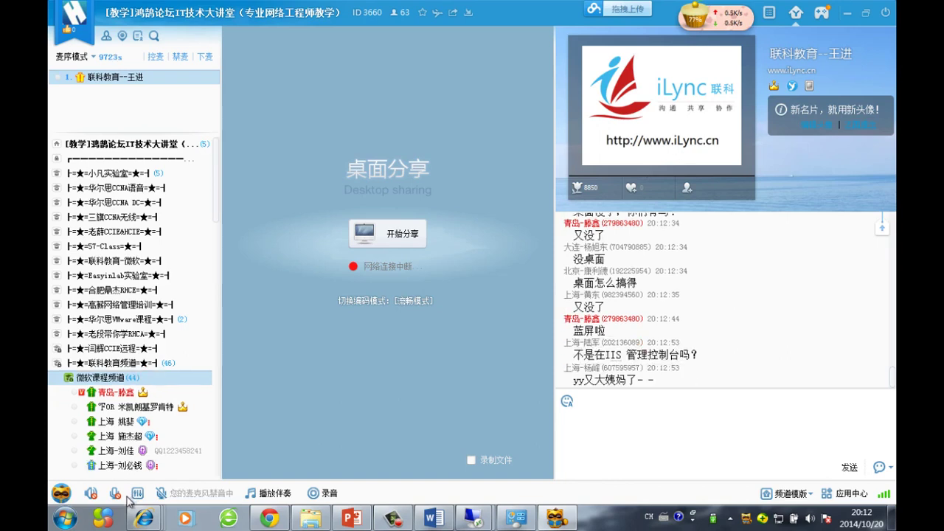
left_click(387, 234)
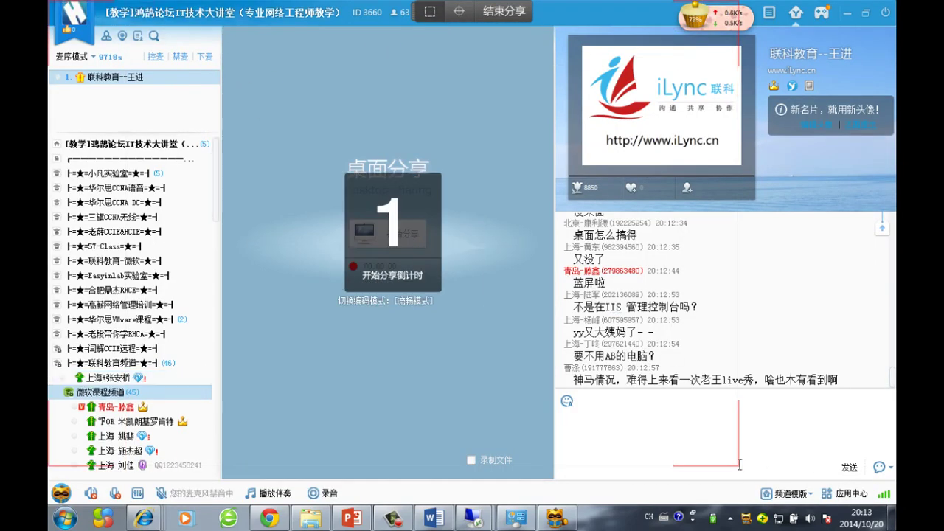
Read the latest chat messages from 20:13:06 to 20:13:15
left_click(761, 449)
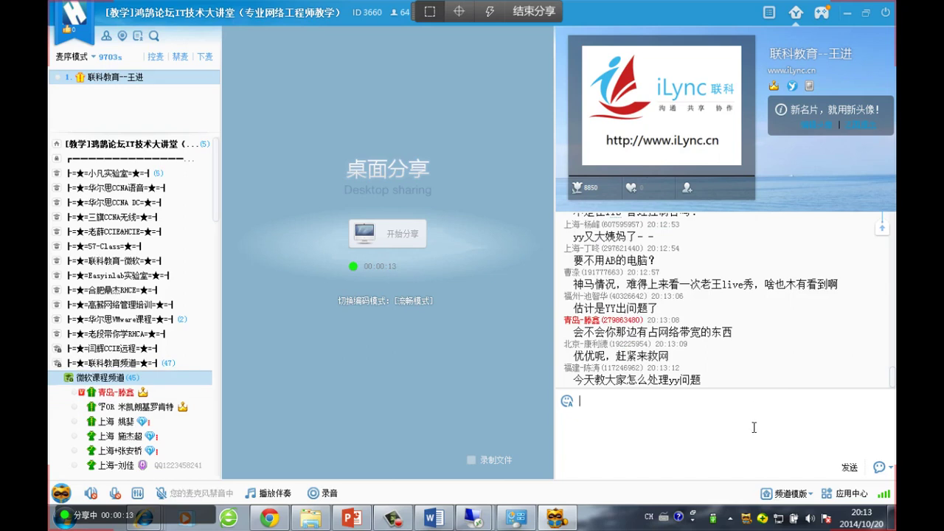
left_click_drag(754, 383, 692, 308)
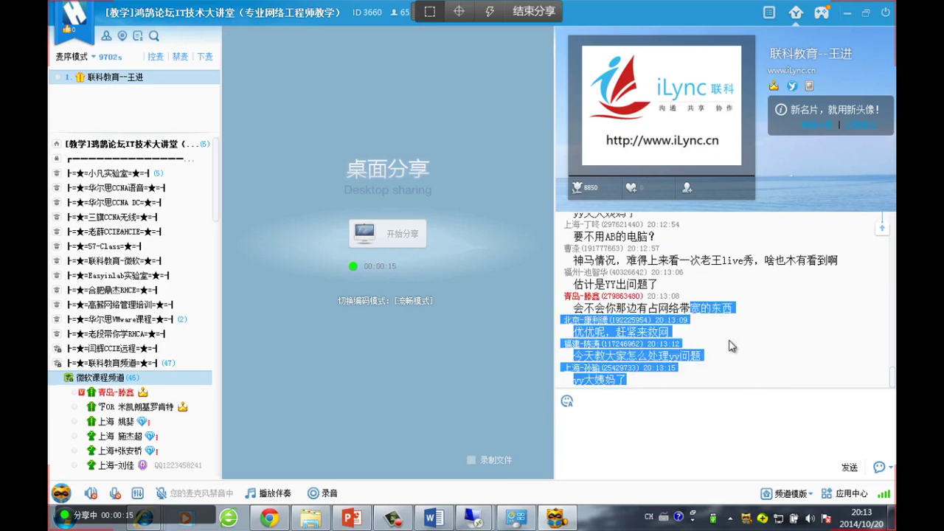
left_click(763, 363)
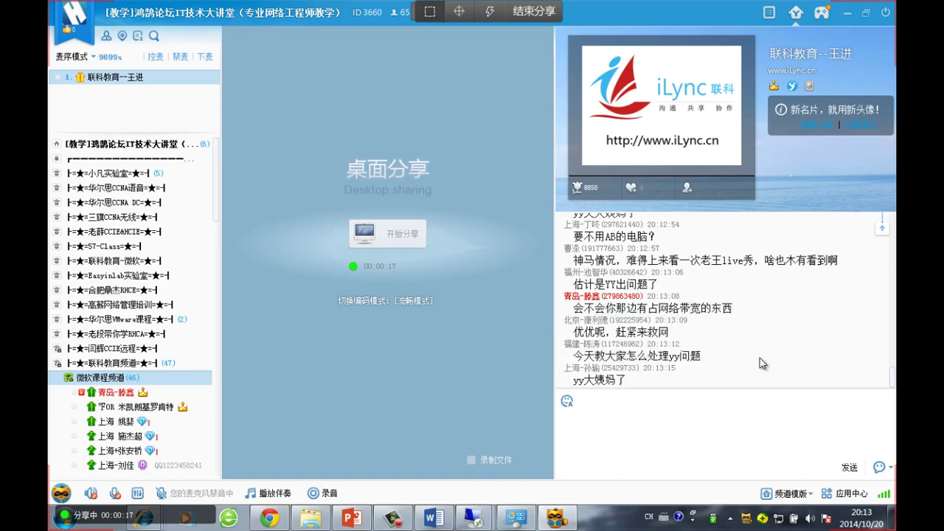
left_click_drag(745, 368, 693, 272)
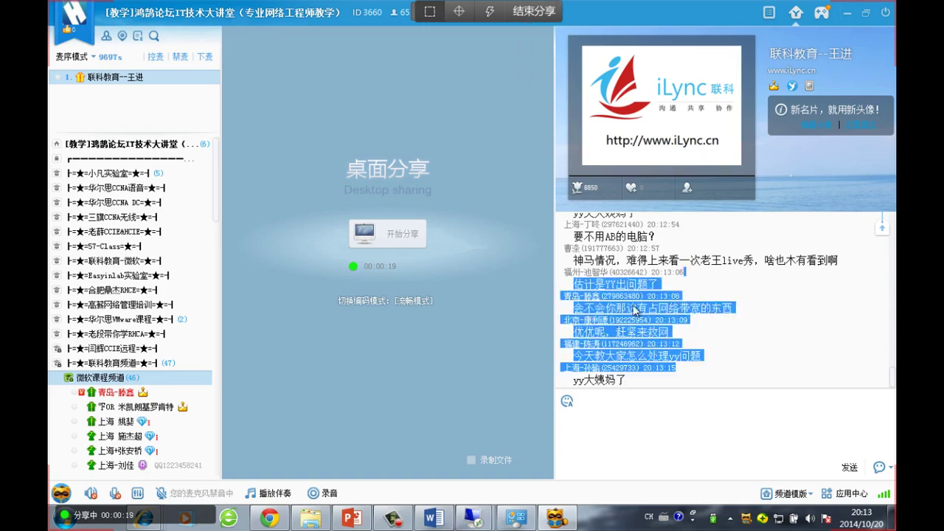
left_click(707, 420)
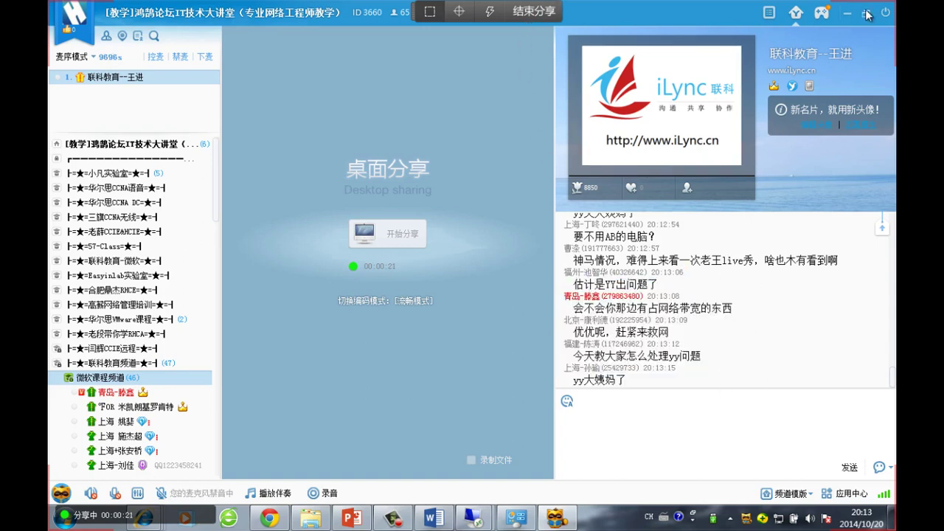
Minimize the YY class window, contacts panel and Word to reveal PowerPoint slide 3 '需求一'
left_click(867, 14)
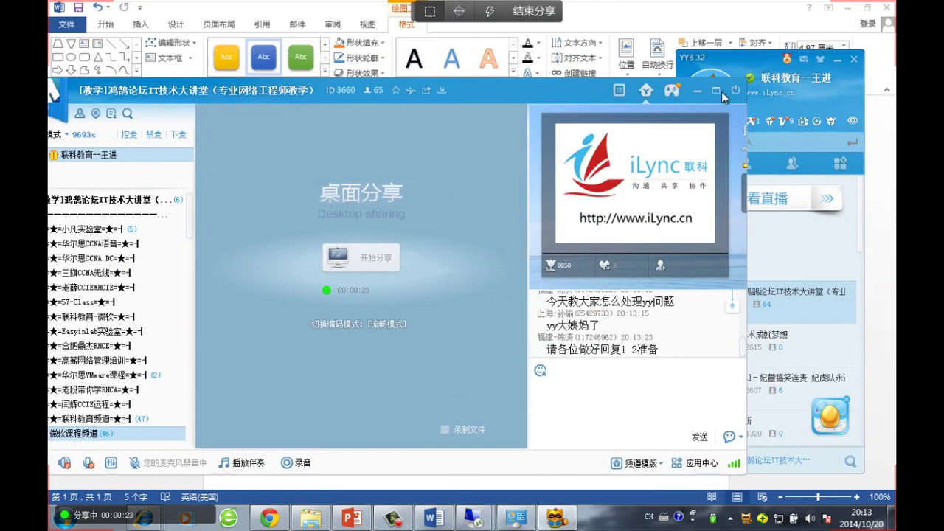
left_click(716, 91)
left_click(846, 16)
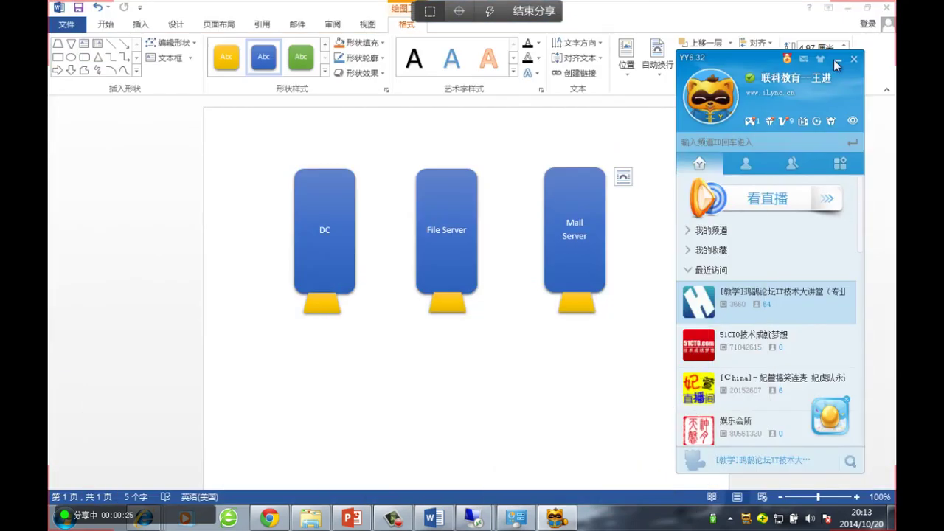
left_click(837, 64)
left_click(848, 8)
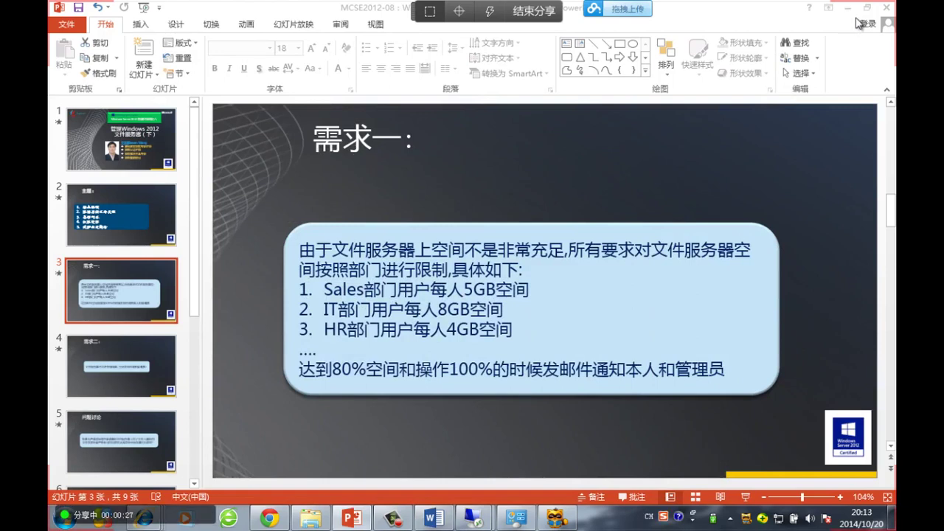
left_click(848, 7)
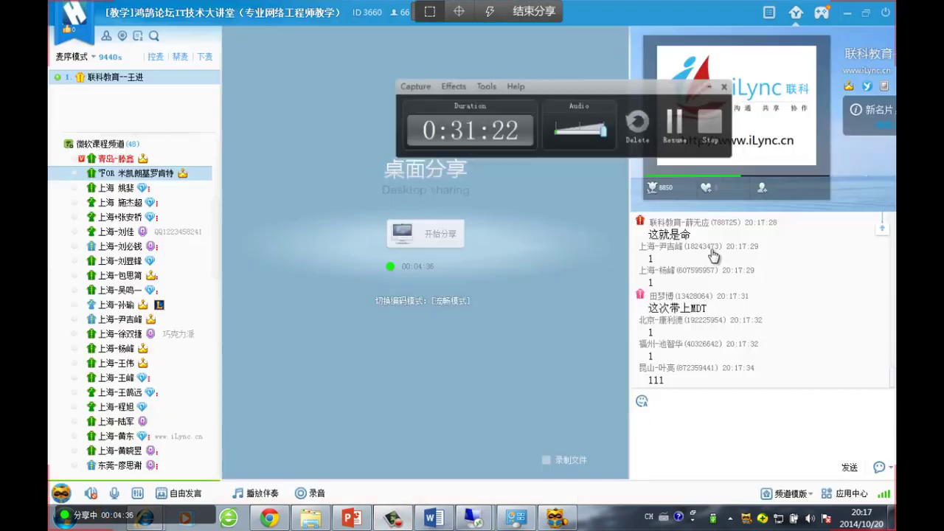
Restore the YY class window and read through the latest chat messages
left_click(846, 13)
left_click(558, 516)
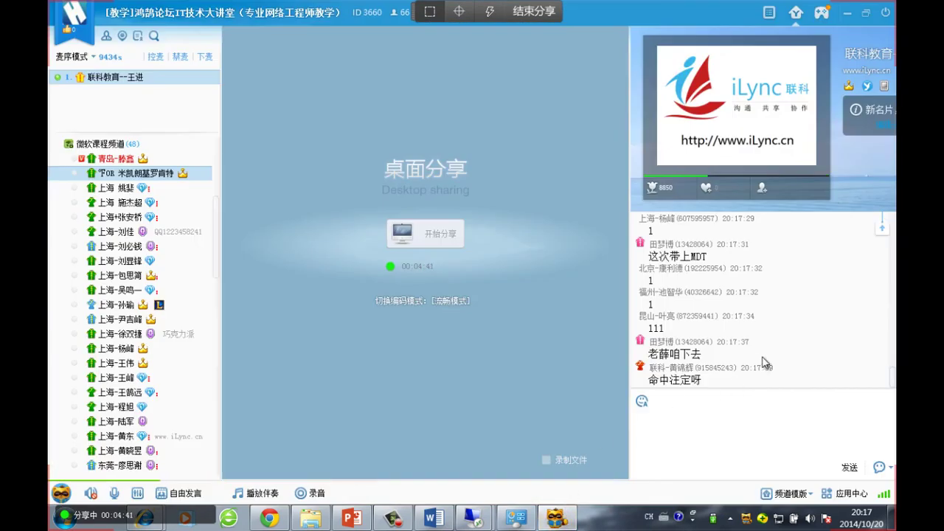
left_click_drag(759, 376, 747, 234)
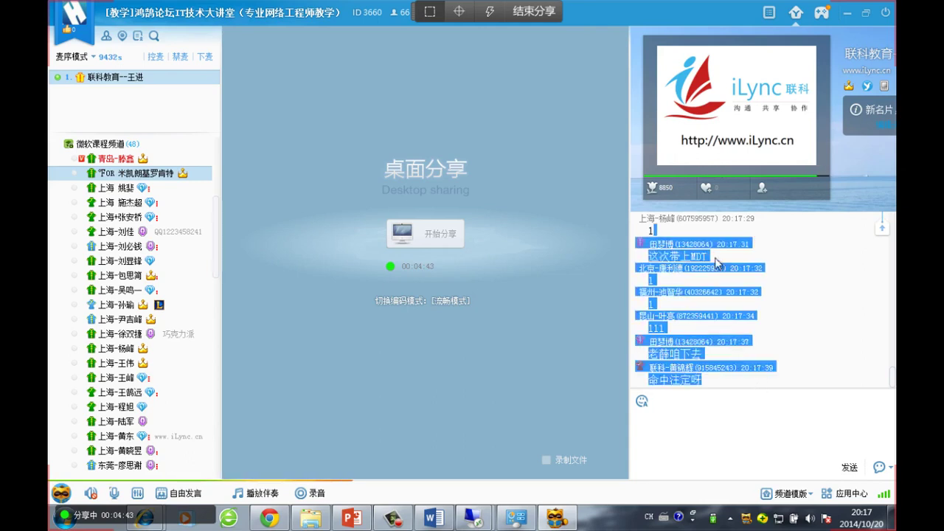
left_click(749, 266)
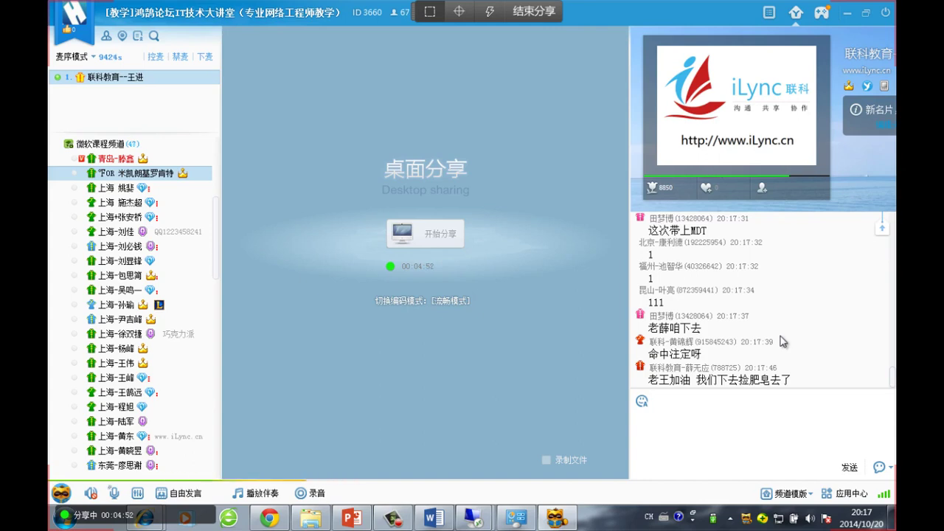
left_click_drag(815, 380, 652, 262)
left_click(802, 288)
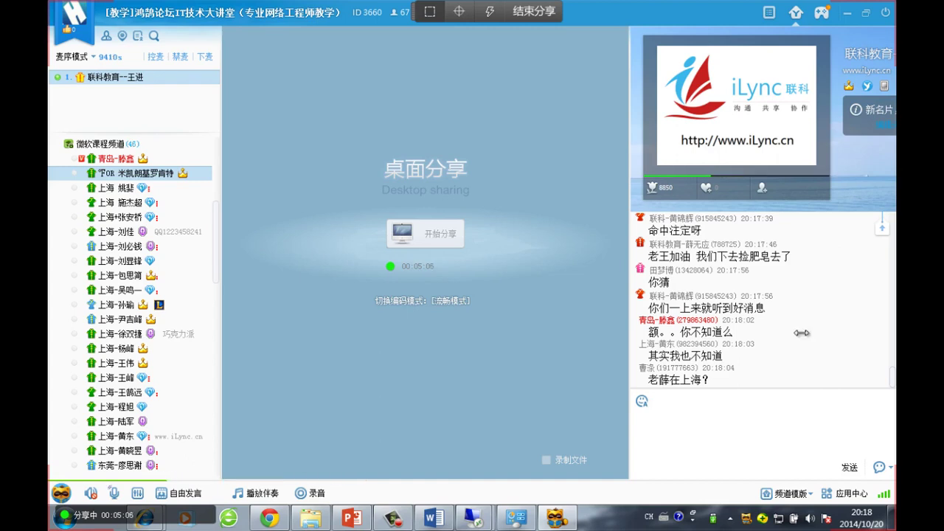
left_click_drag(719, 389, 737, 291)
left_click(812, 286)
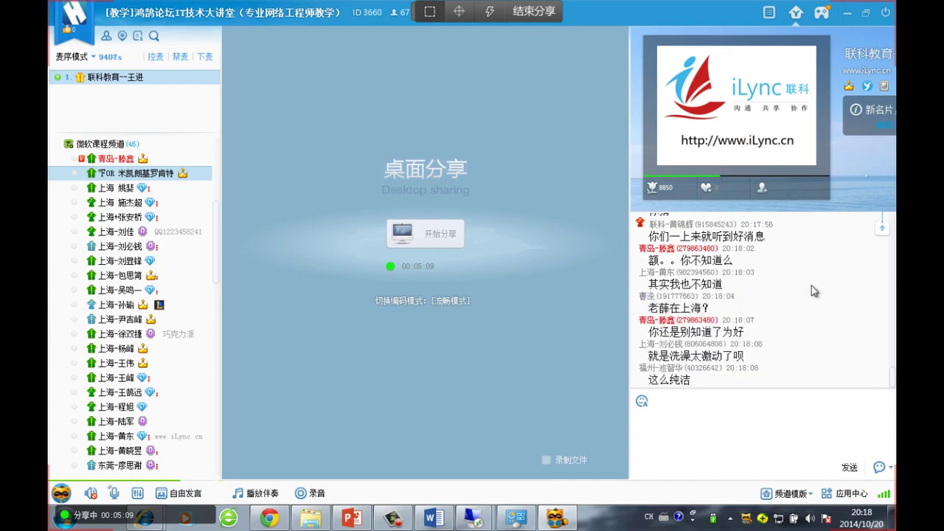
Minimize the class window and the network connections window to reveal the desktop
left_click(847, 16)
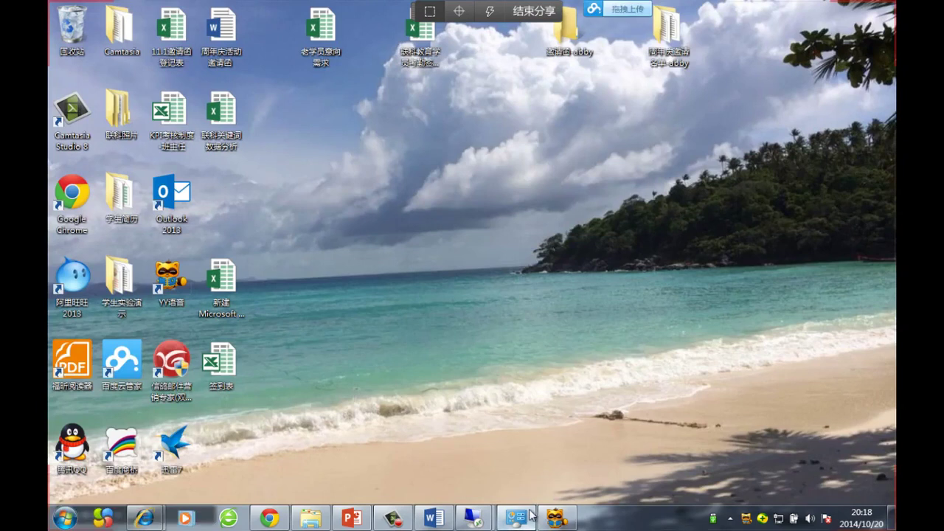
left_click(388, 520)
left_click(390, 521)
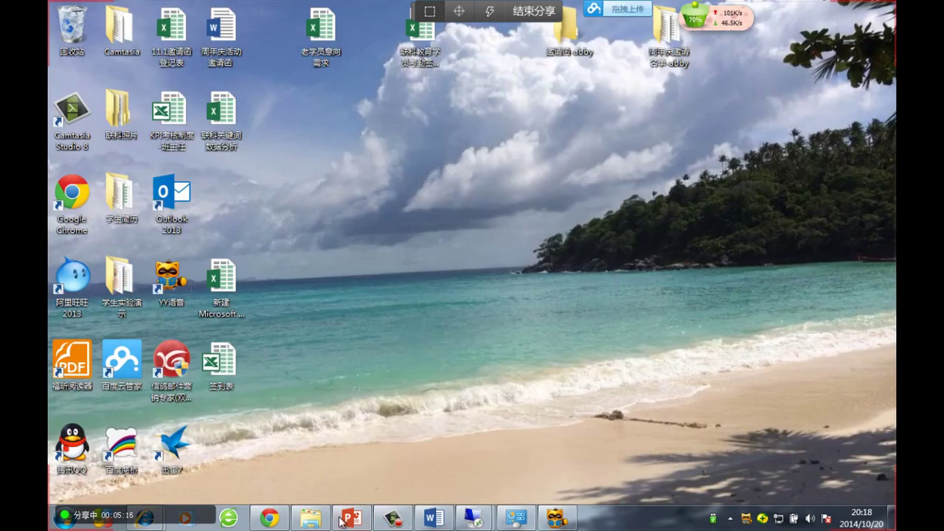
left_click(408, 522)
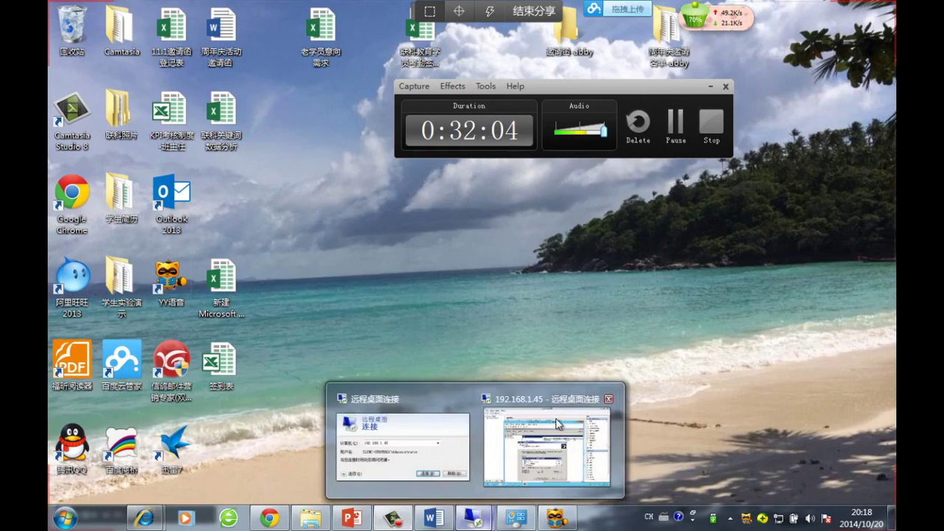
In the VM's Windows Components Wizard, open the Application Server details
left_click(553, 442)
left_click_drag(528, 233, 538, 216)
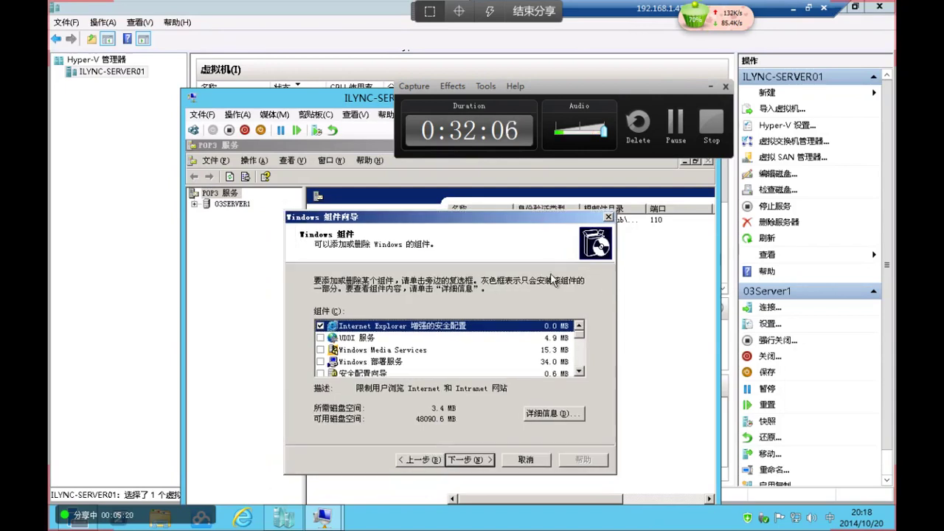
left_click_drag(585, 339, 583, 346)
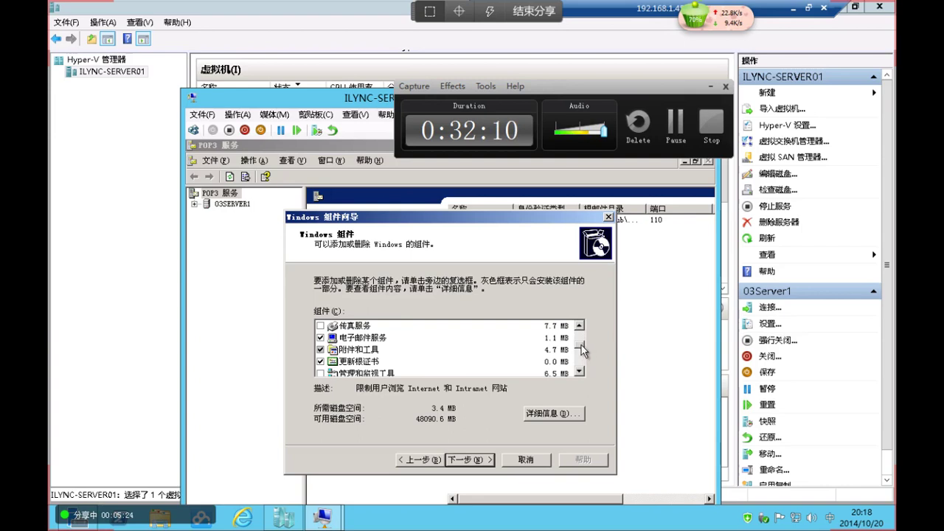
scroll(581, 345, "down", 2)
left_click(391, 337)
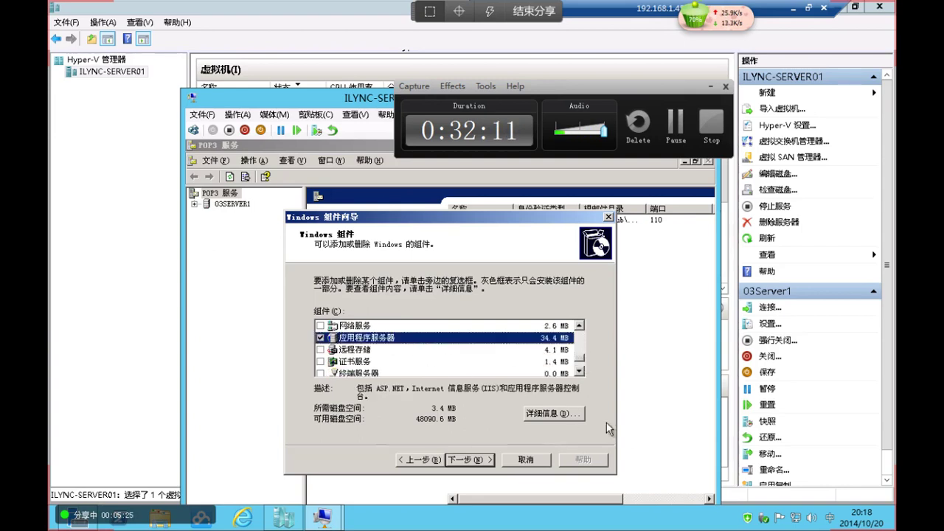
left_click(555, 413)
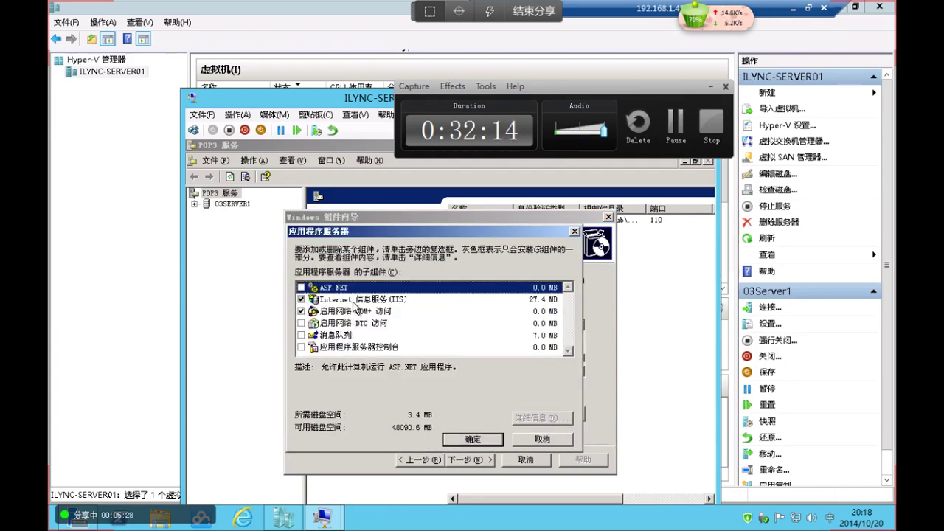
Review the IIS sub-components, close both lists with OK, and cancel the wizard
left_click(353, 299)
left_click(549, 418)
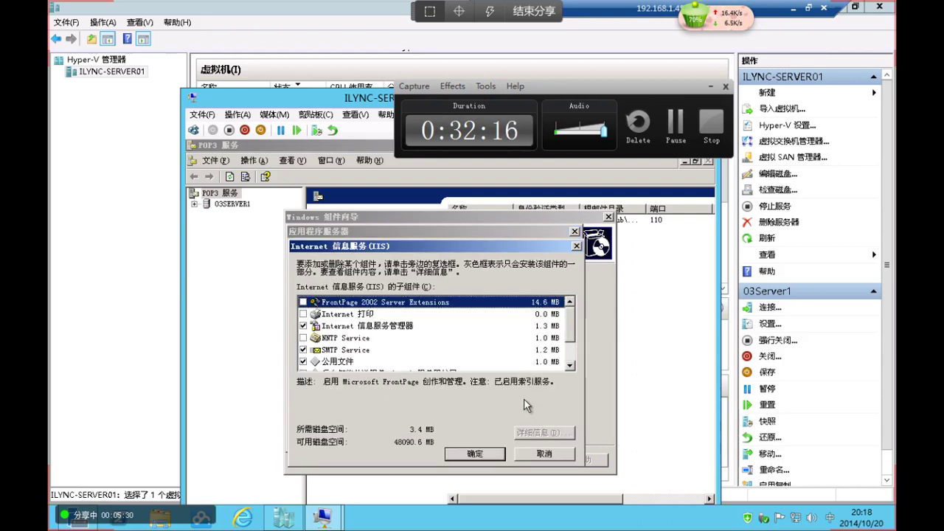
left_click(528, 455)
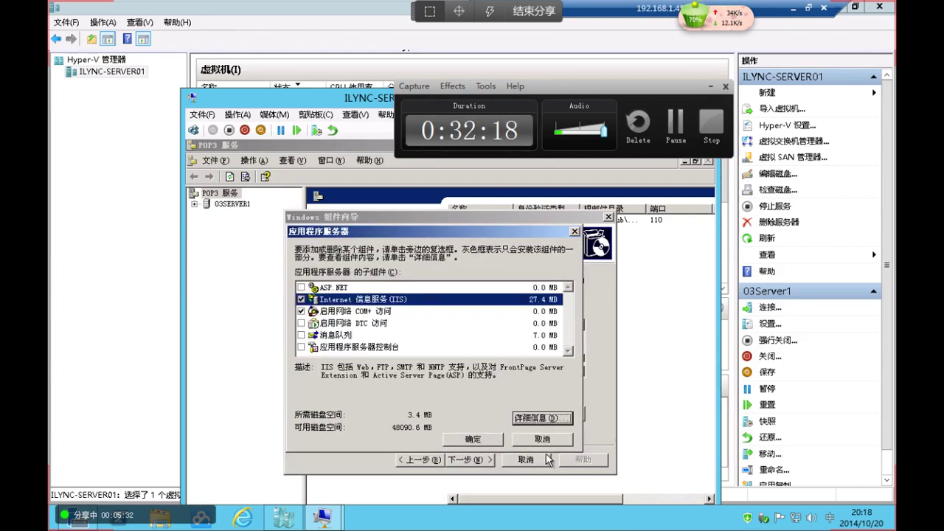
left_click(494, 440)
left_click(537, 459)
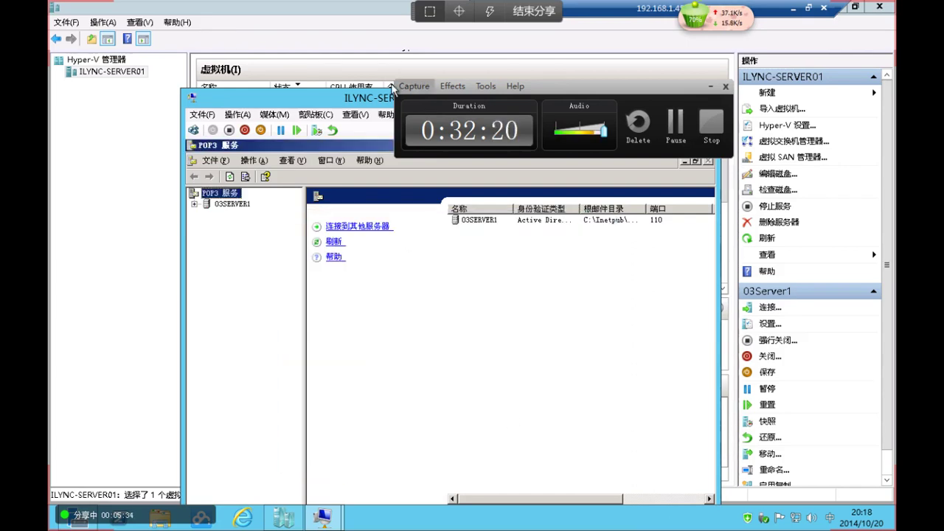
left_click(366, 118)
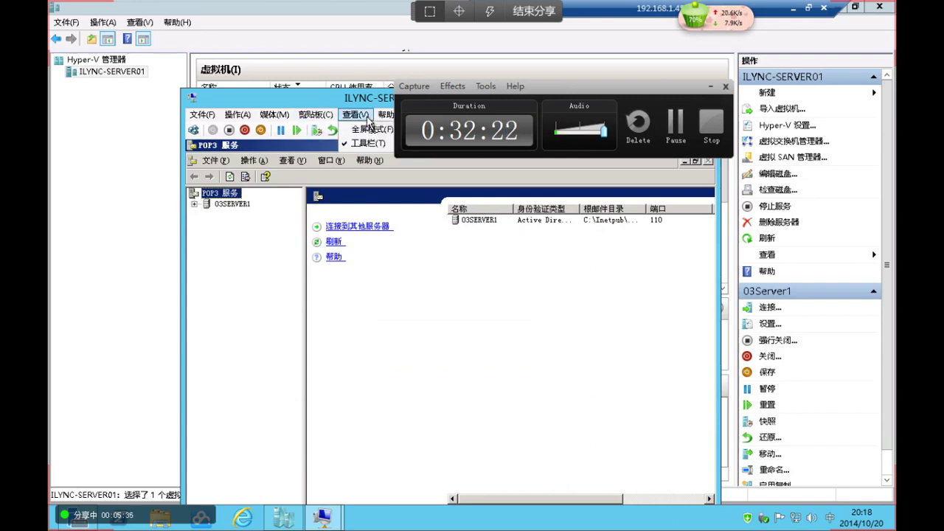
left_click(374, 130)
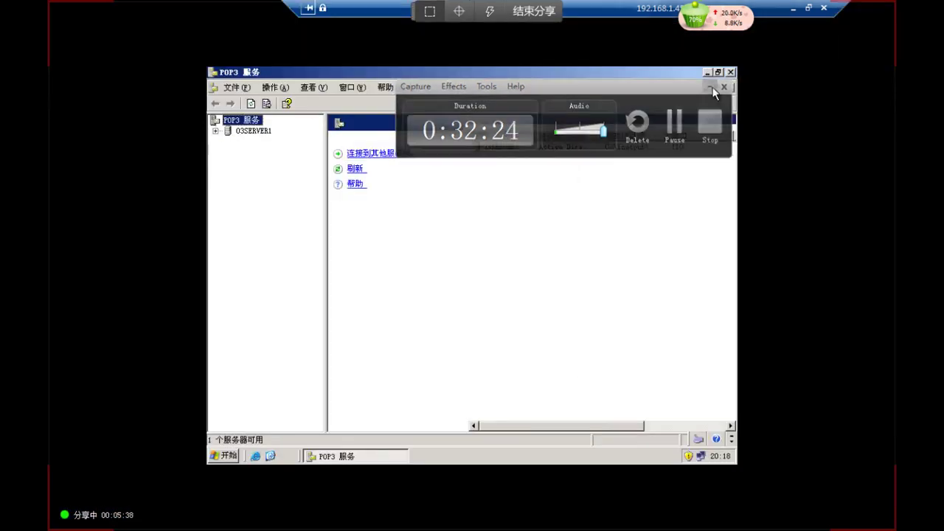
left_click(809, 7)
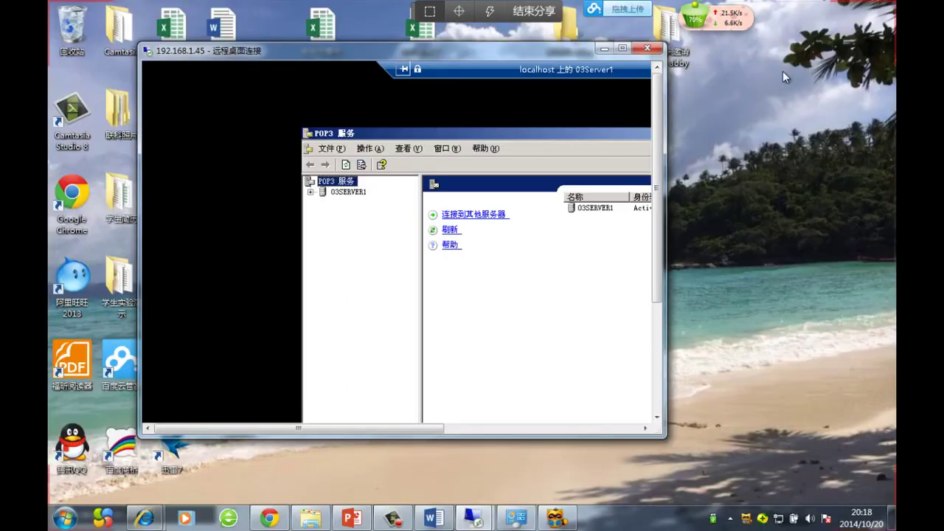
double_click(622, 48)
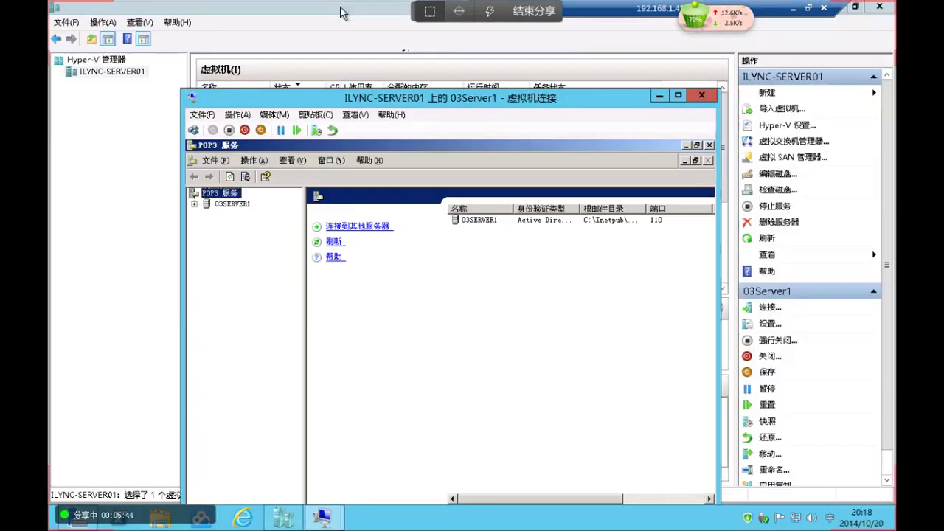
key("ctrl+alt+Pause")
left_click_drag(565, 100, 603, 26)
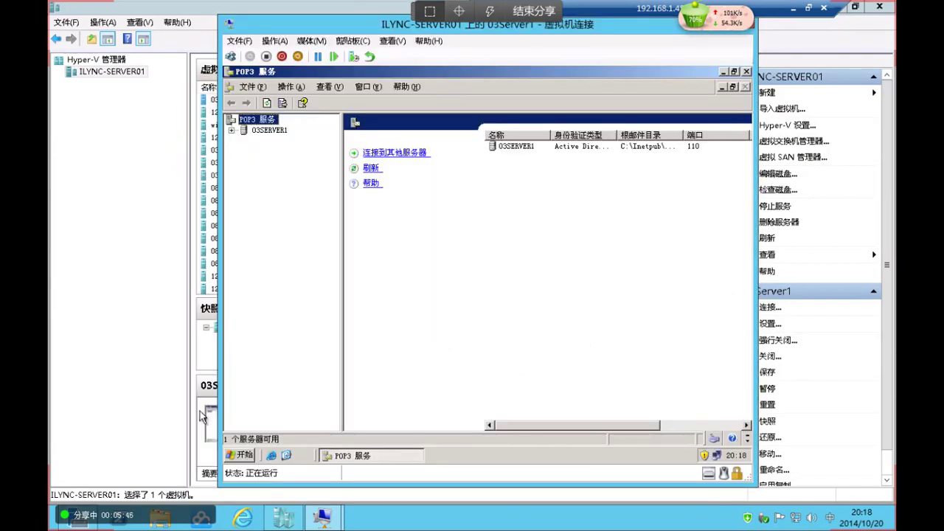
left_click(239, 455)
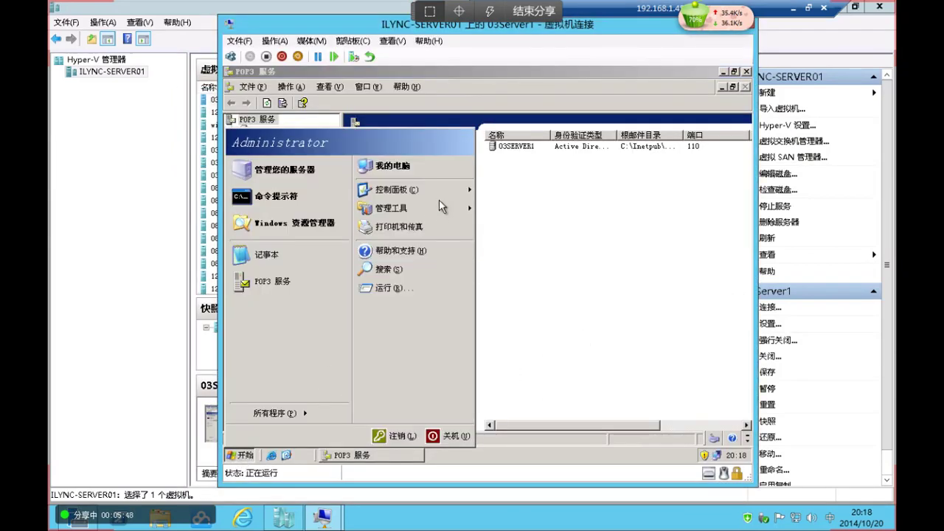
On 03Server1, launch Add/Remove Windows Components from Control Panel's Add or Remove Programs
mouse_move(452, 213)
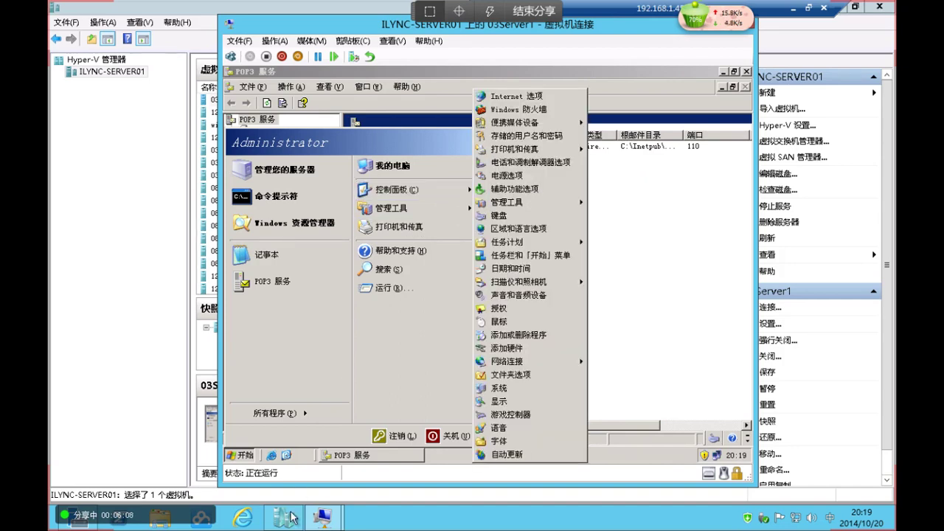
left_click(376, 456)
left_click(242, 459)
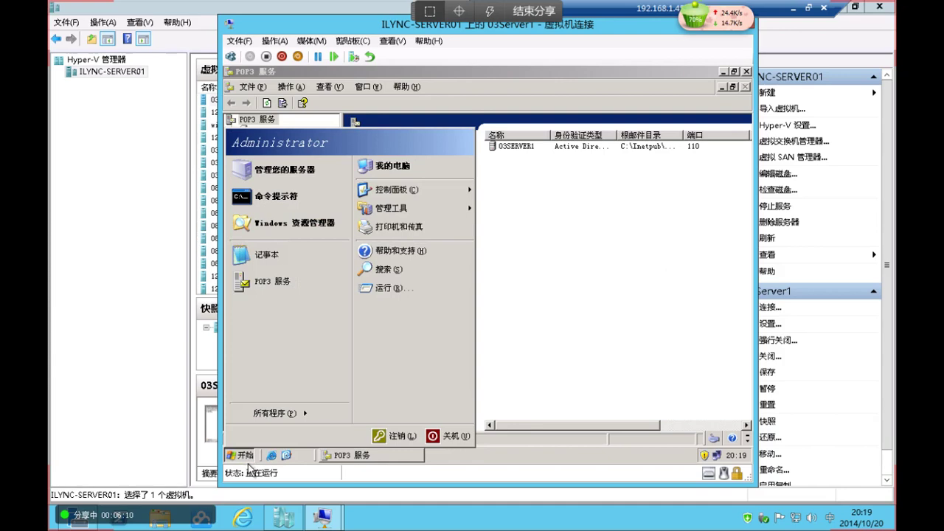
mouse_move(454, 189)
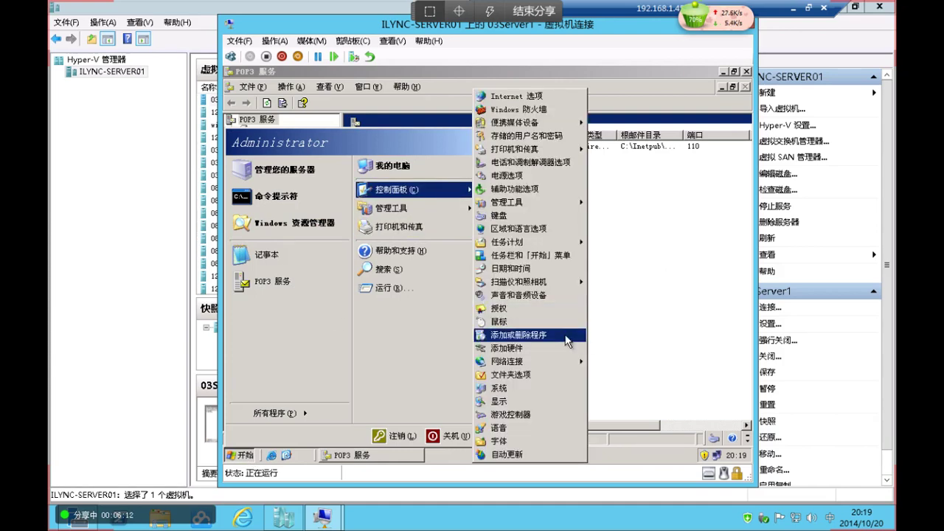
left_click(564, 335)
left_click(261, 233)
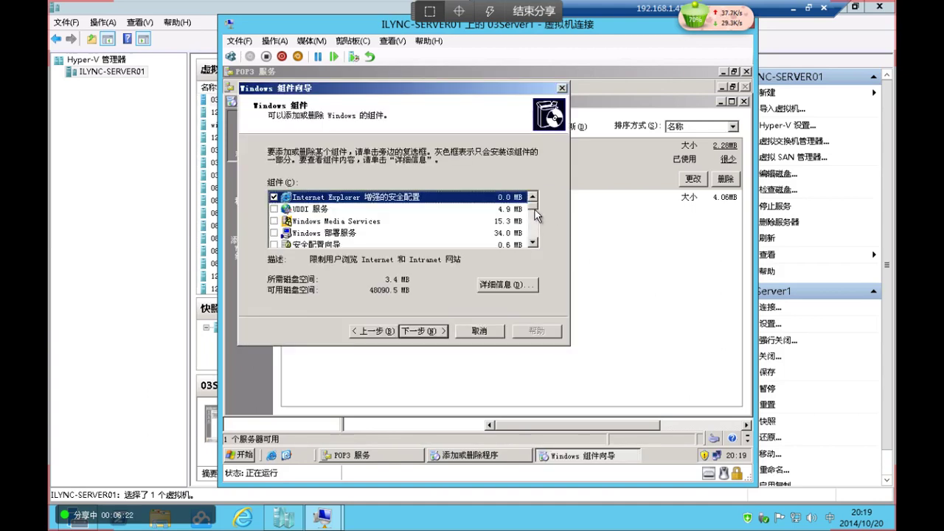
Select Application Server and open its IIS sub-component details
left_click_drag(533, 211, 537, 231)
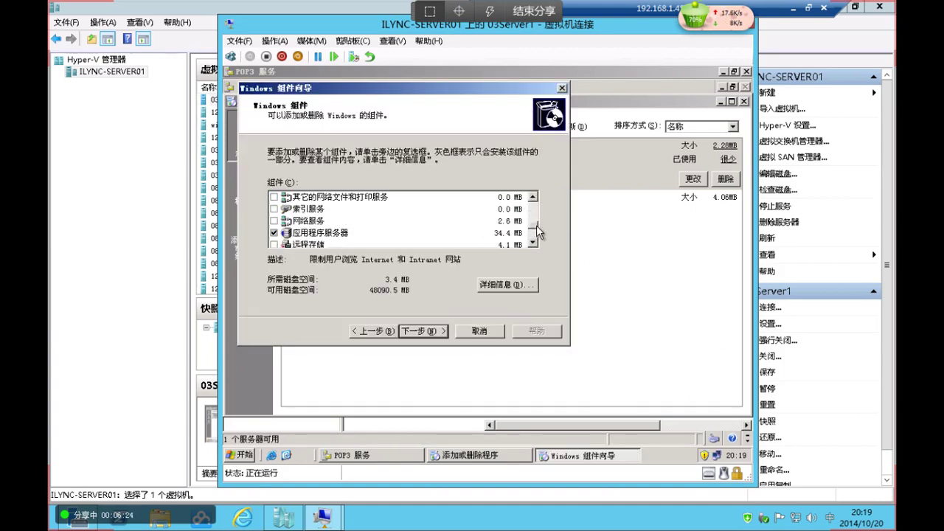
left_click(362, 234)
left_click(505, 287)
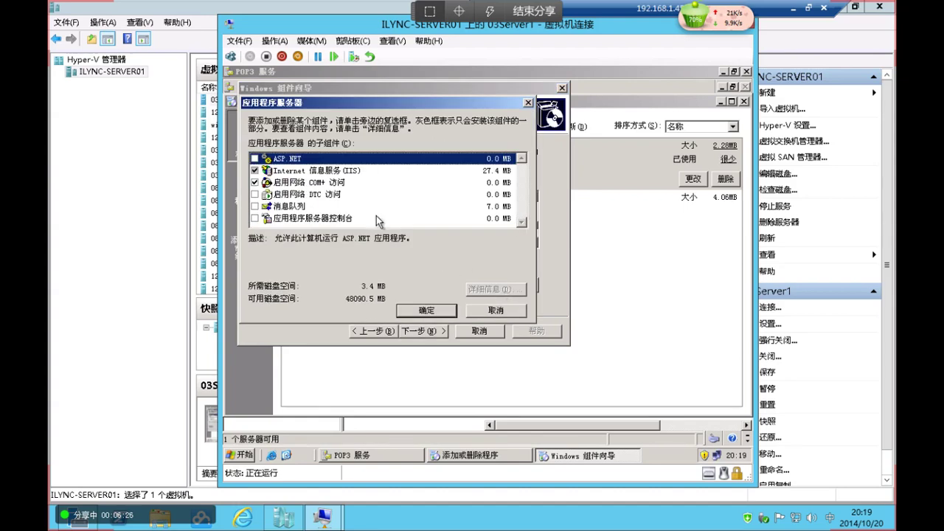
left_click(332, 170)
left_click(499, 289)
Tick Internet Information Services Manager, confirm both lists, and start installing with Next
scroll(325, 193, "down", 1)
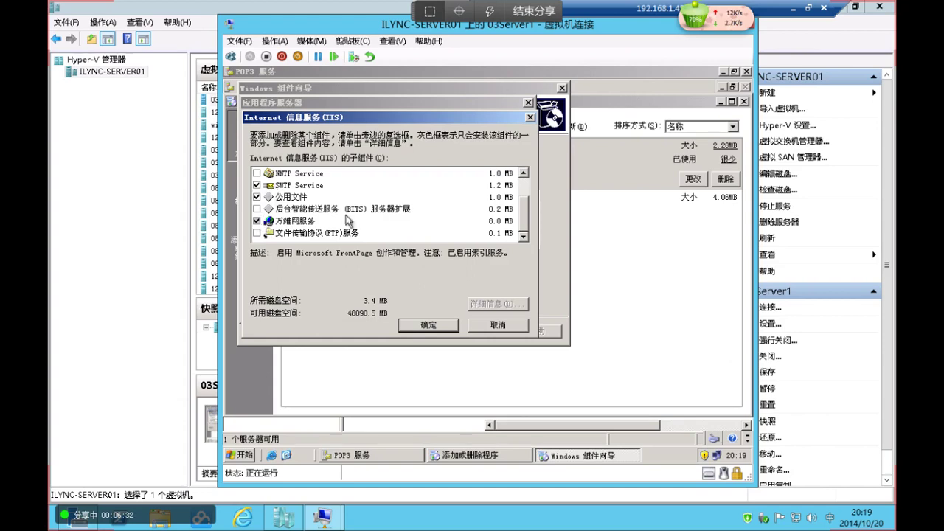
scroll(353, 236, "up", 1)
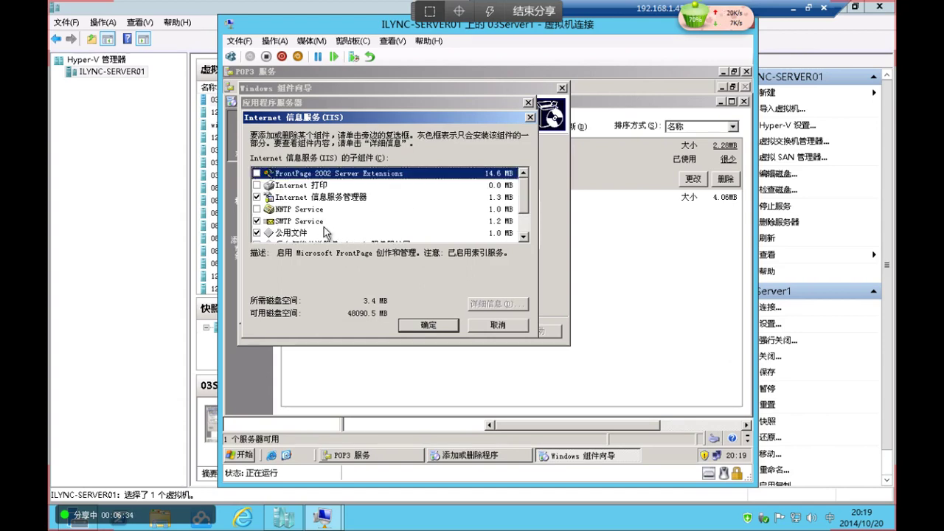
left_click(331, 198)
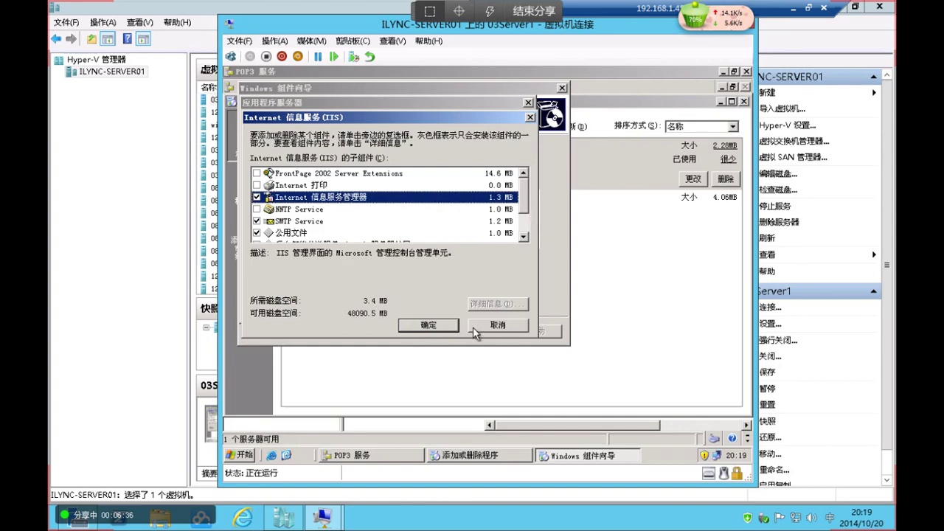
left_click(428, 325)
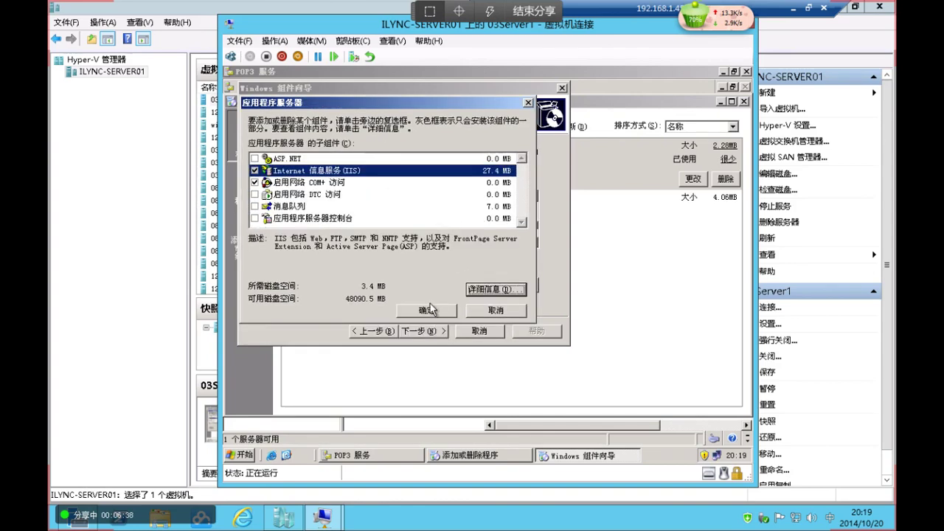
left_click(426, 311)
left_click(428, 332)
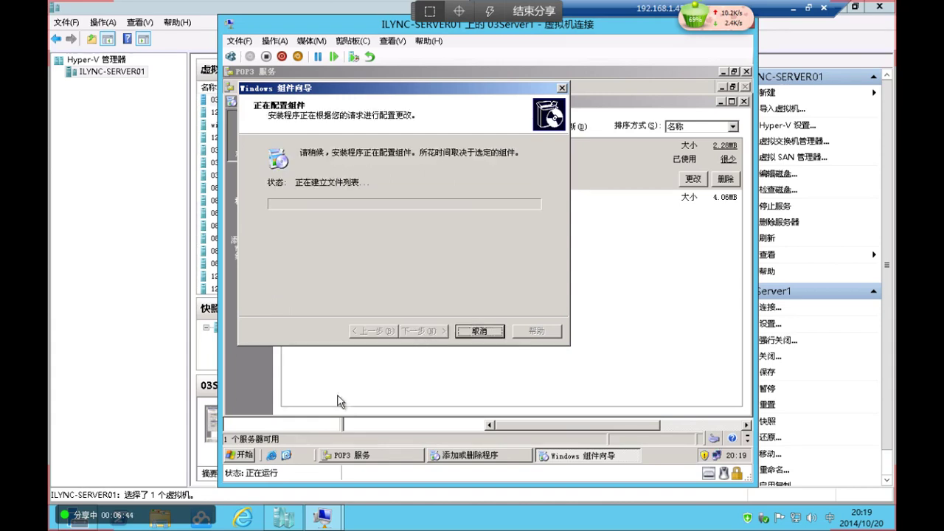
Finish the Windows Components Wizard on 03Server1
left_click(245, 455)
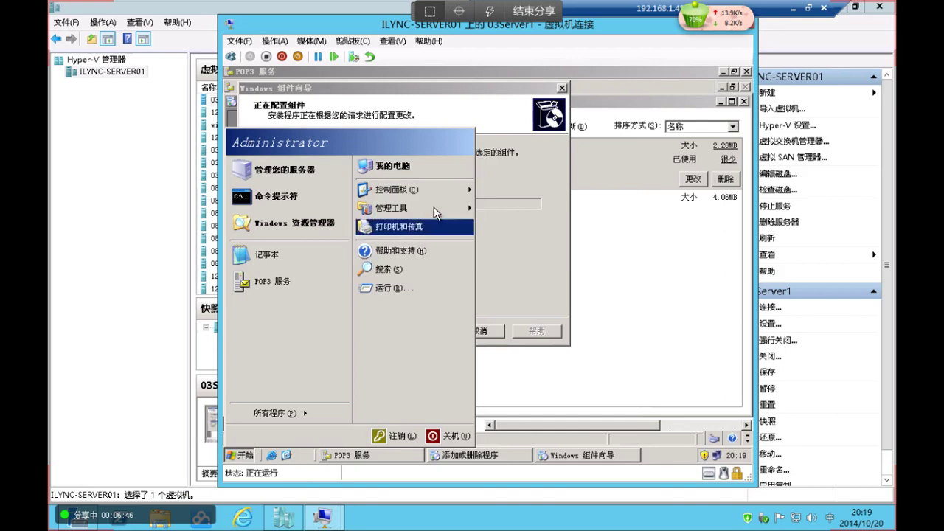
mouse_move(437, 207)
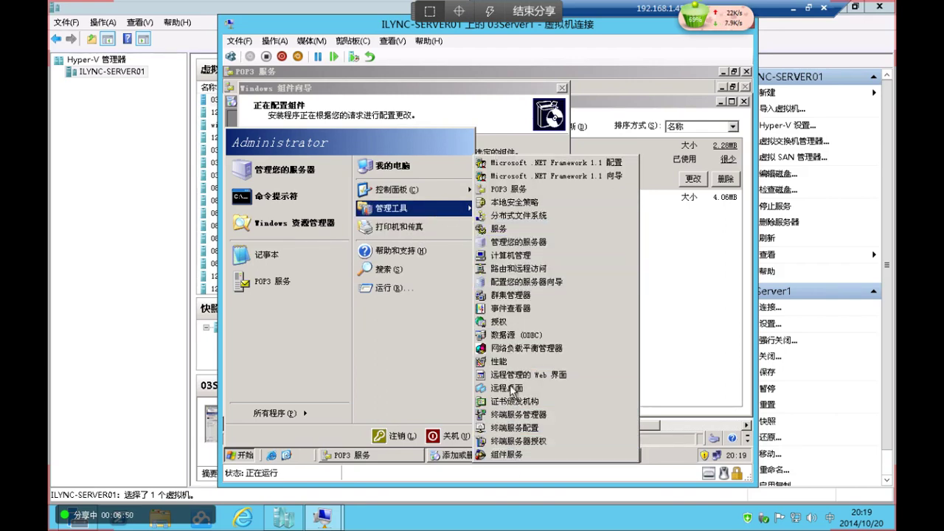
left_click(468, 96)
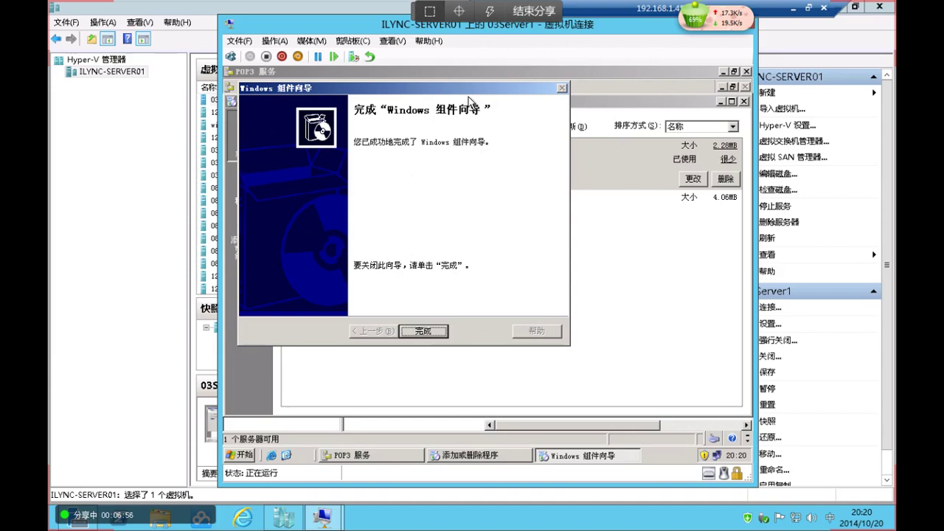
left_click(423, 333)
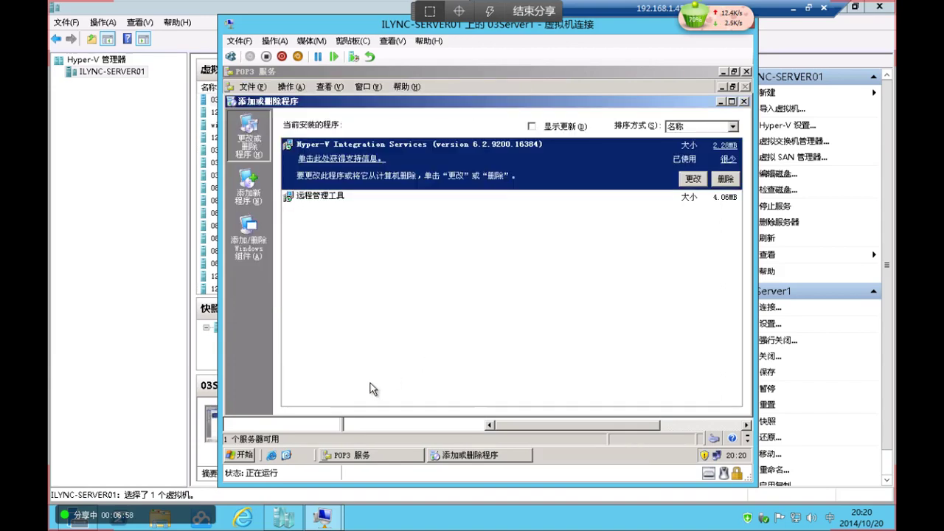
Close the Add or Remove Programs window
left_click(230, 458)
mouse_move(274, 416)
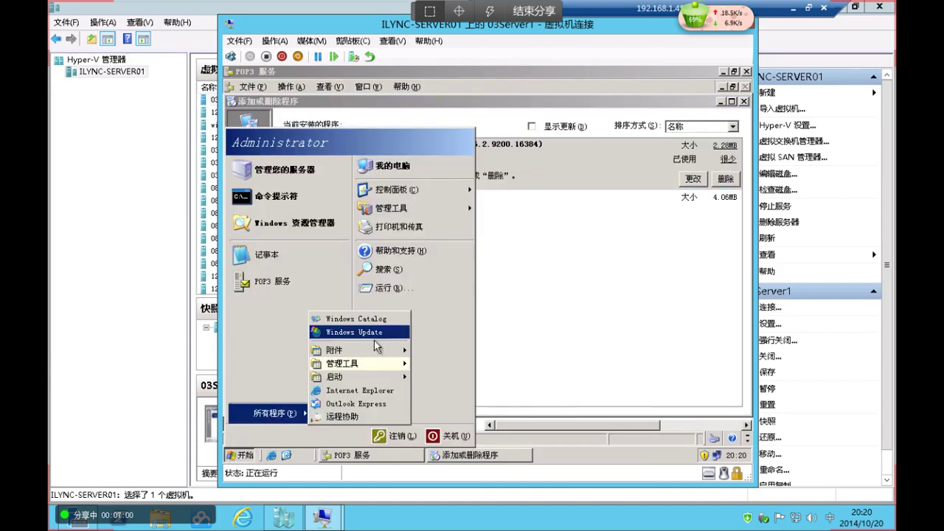
mouse_move(380, 363)
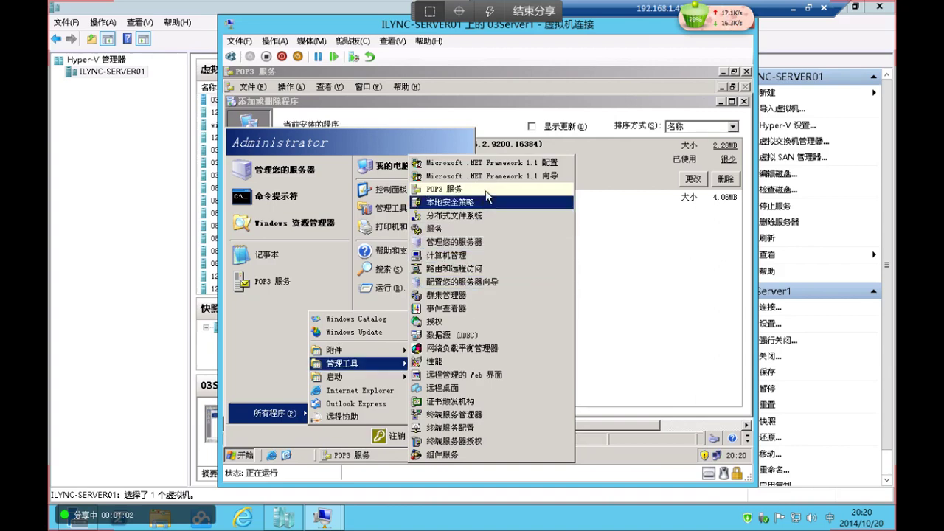
left_click(655, 240)
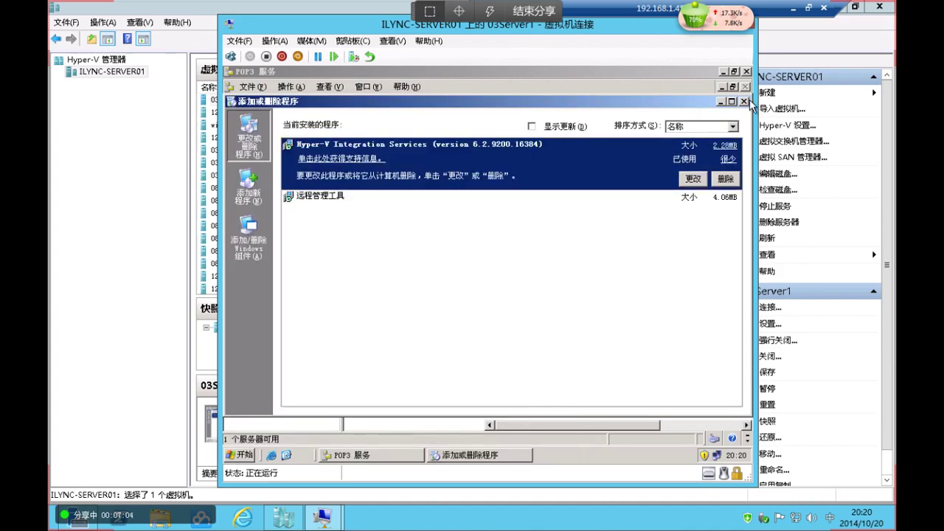
left_click(745, 102)
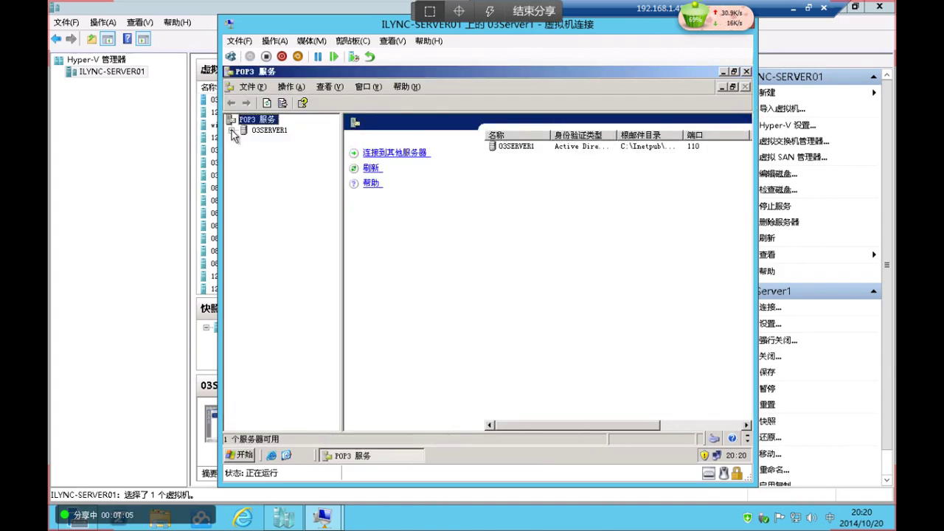
Add the iLync.cn mail domain to the 03SERVER1 POP3 server
left_click(267, 129)
left_click(370, 153)
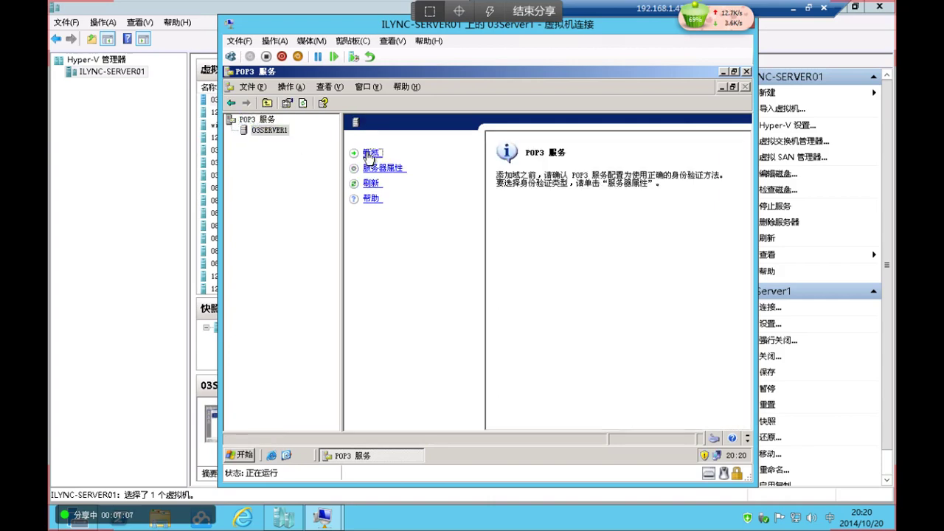
type("iLync.cn")
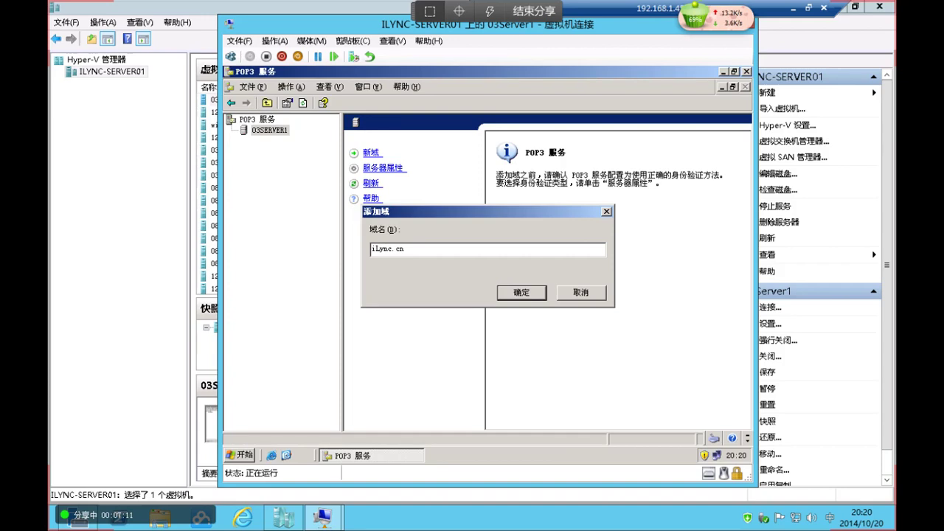
key("Return")
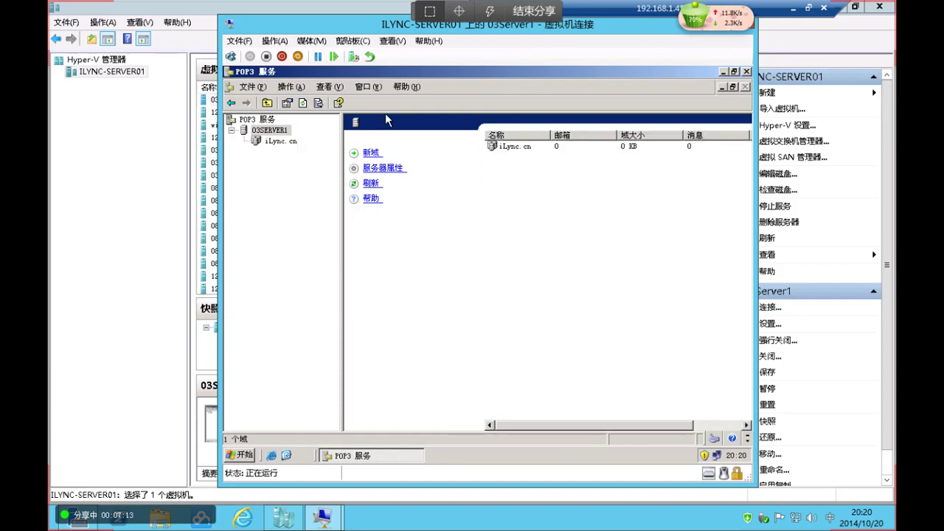
Cancel the second Add Domain dialog and show the iLync.cn mailbox list
left_click(371, 153)
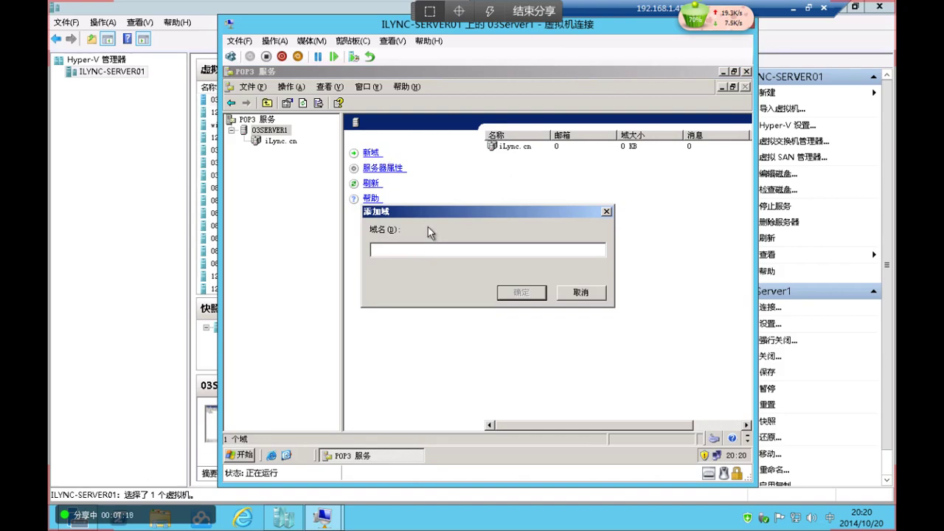
type("Administrator")
left_click(566, 295)
left_click(280, 143)
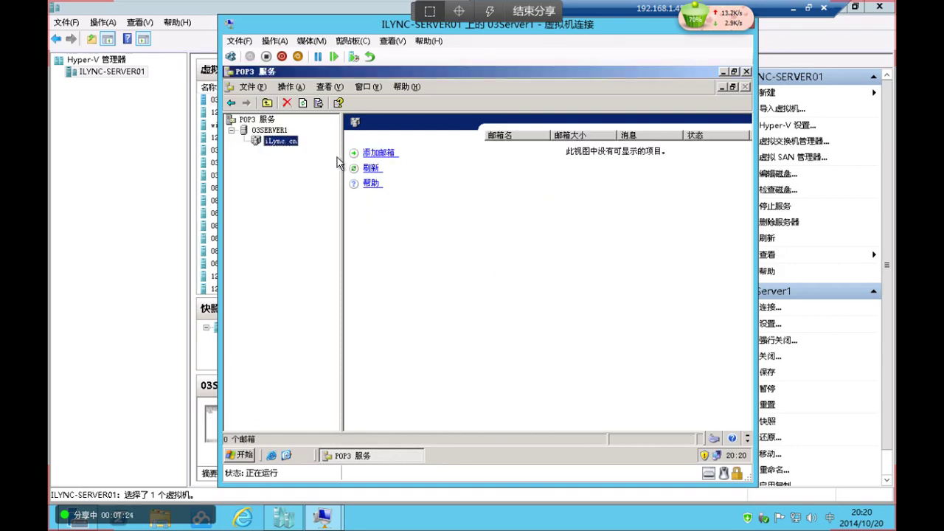
Add the Administrator mailbox and a second mailbox to iLync.cn without associated users
left_click(379, 154)
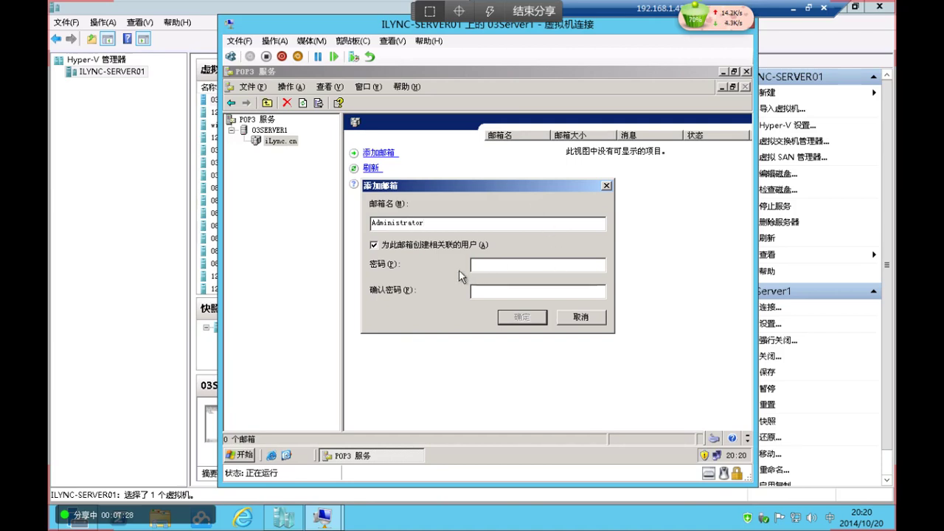
left_click(437, 249)
left_click(525, 317)
left_click(480, 348)
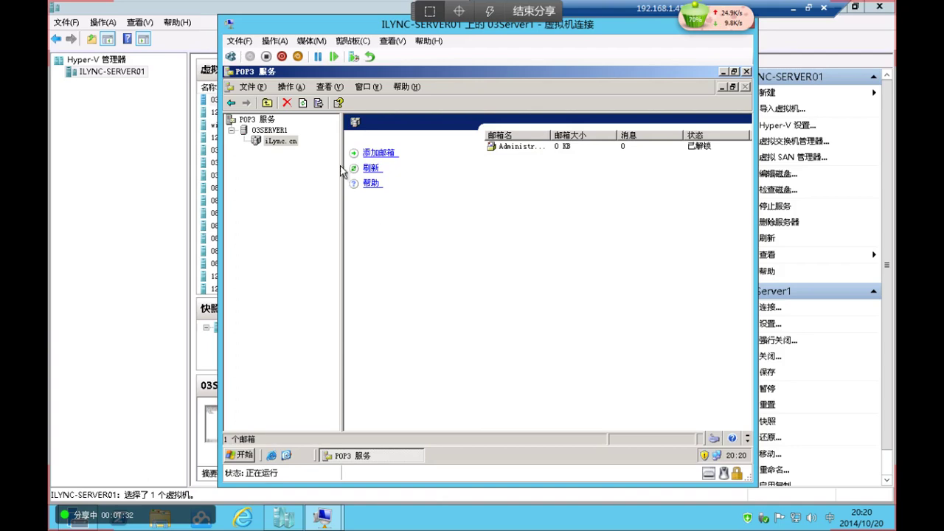
left_click(381, 154)
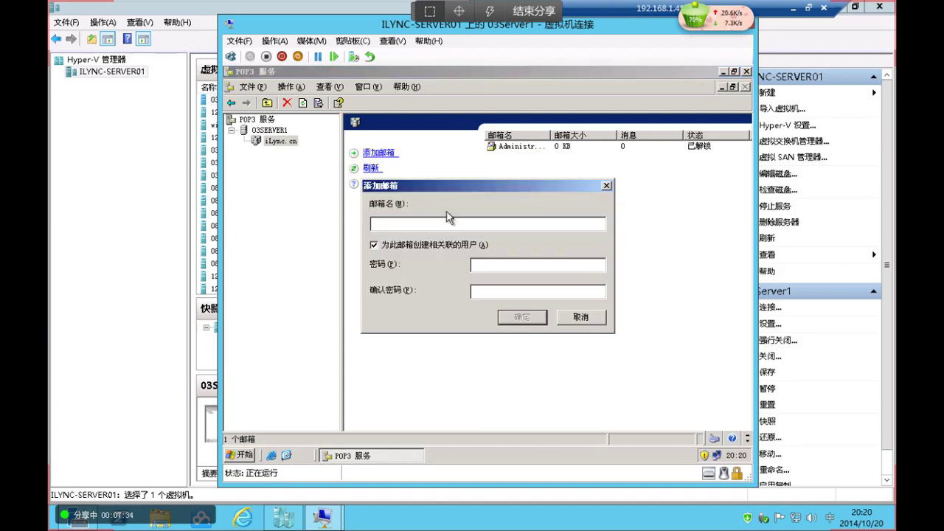
left_click(428, 249)
left_click(525, 319)
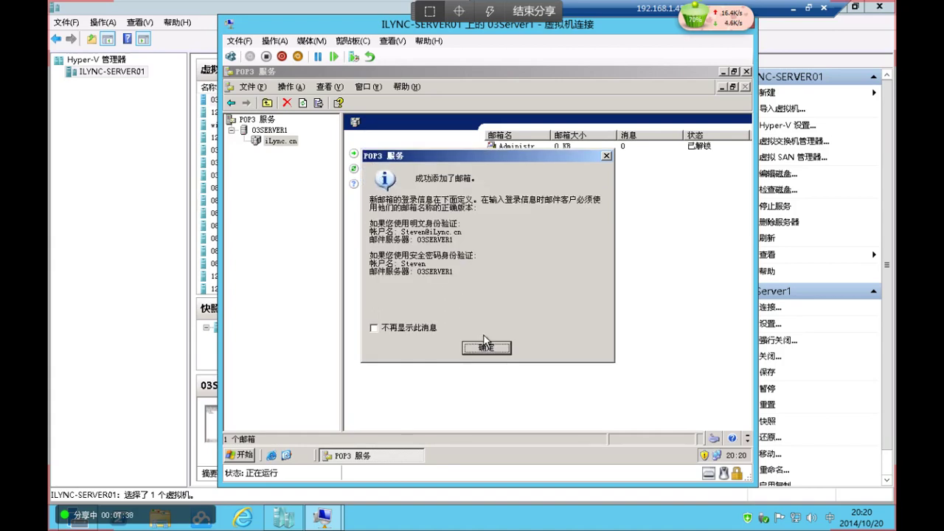
left_click(484, 345)
Add two more named user mailboxes without associated users, then return to Hyper-V Manager's VM list
left_click(381, 153)
type("A")
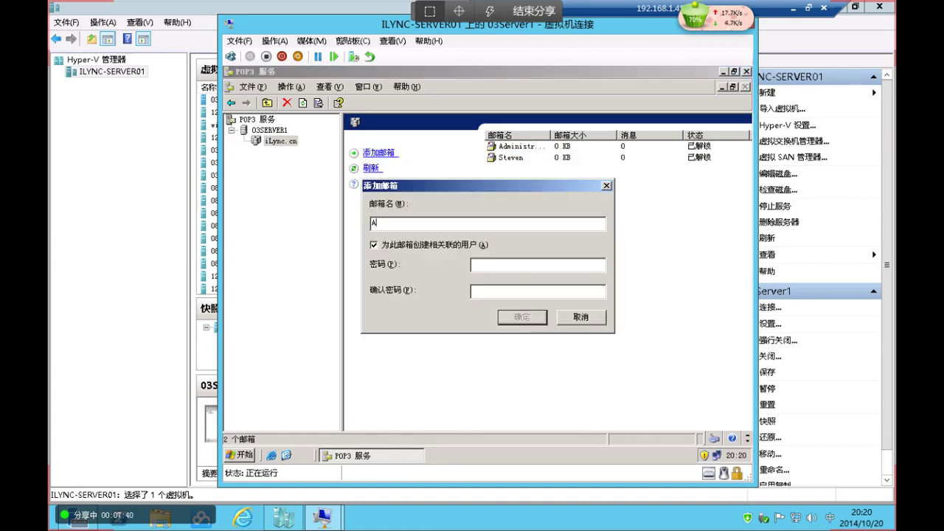
left_click(404, 244)
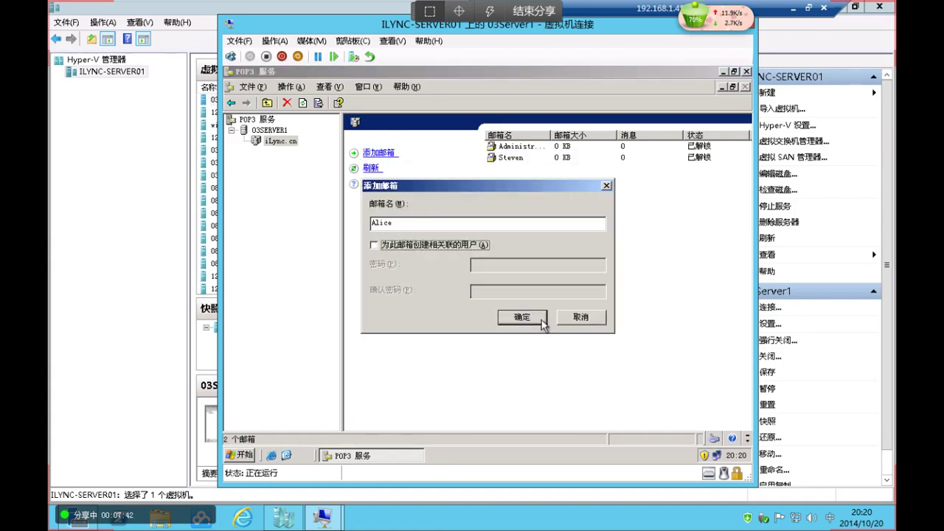
left_click(525, 317)
left_click(492, 348)
left_click(381, 154)
type("Bob")
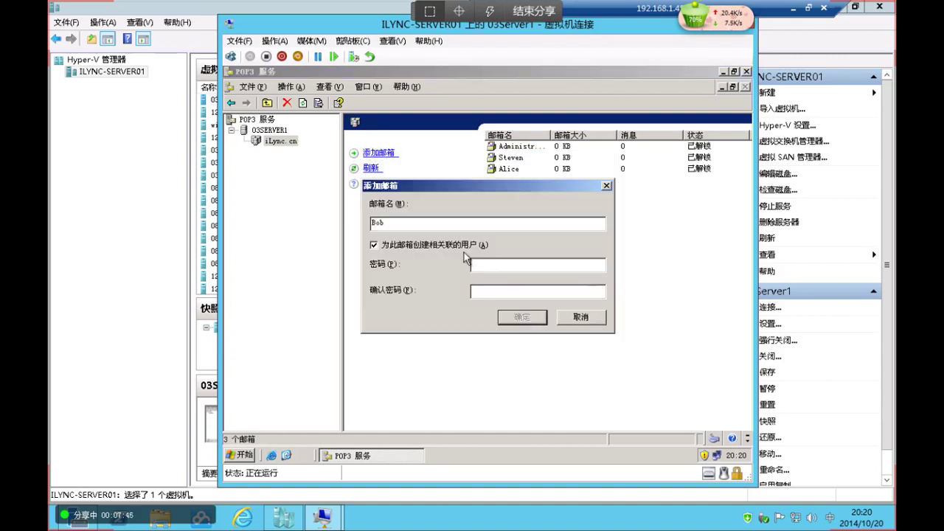
left_click(465, 245)
left_click(528, 319)
left_click(489, 347)
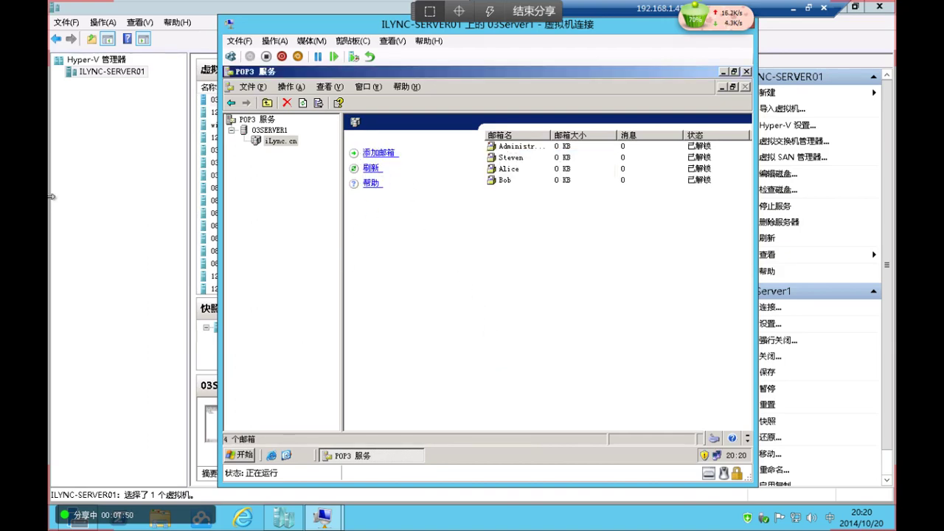
left_click(136, 155)
left_click(235, 113)
Connect to the 12DC VM and sign in with the administrator password
double_click(238, 139)
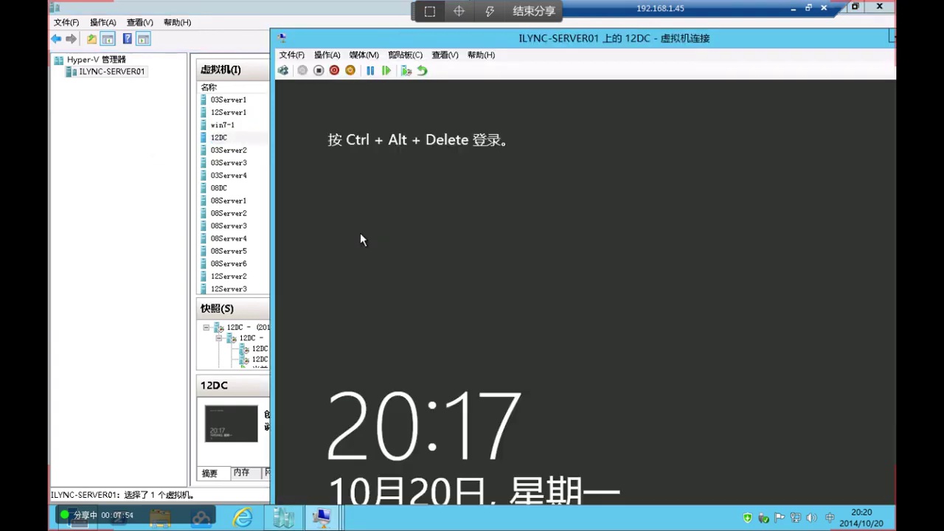
left_click(287, 70)
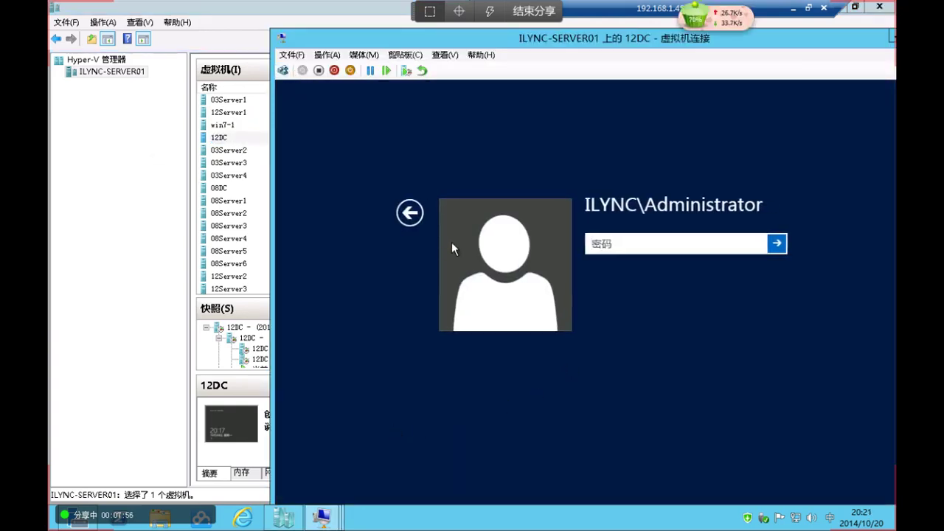
type("P@ssw0rd")
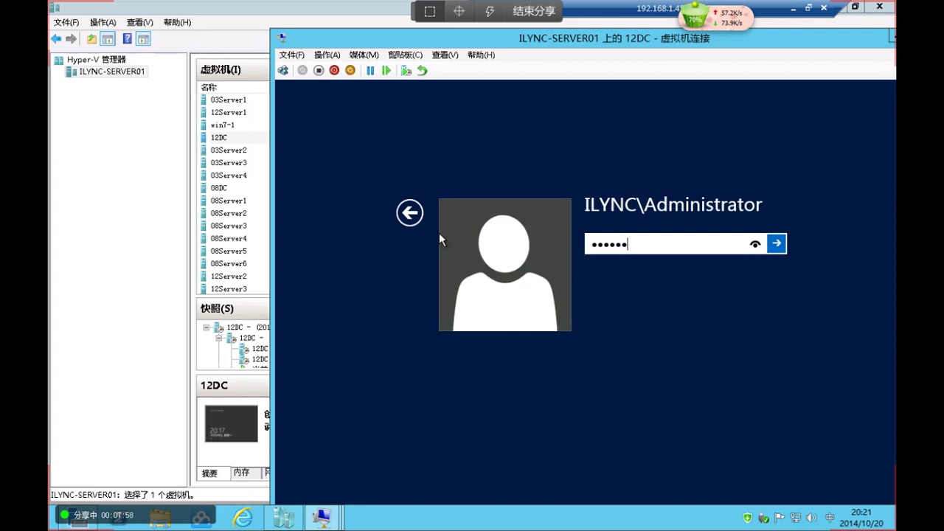
key("Return")
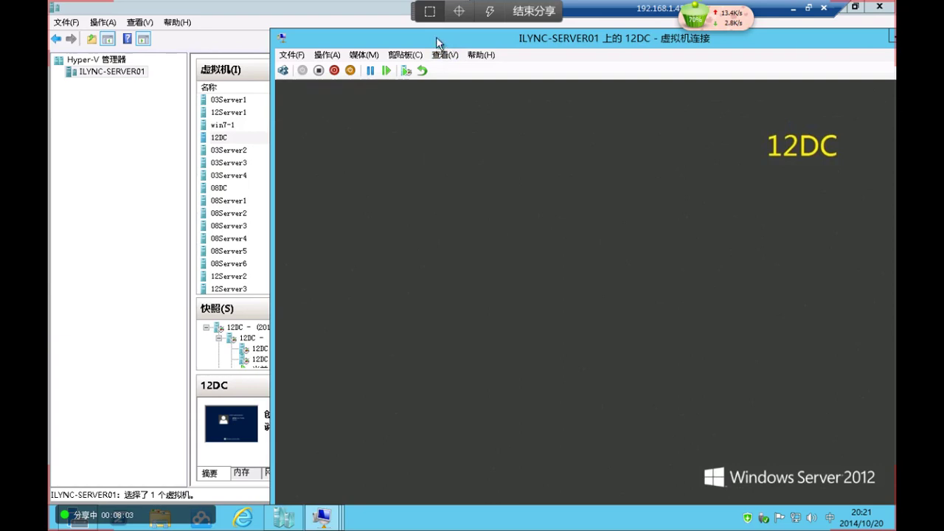
Go full screen on 12DC, submit a shutdown-tracker reason, then restore the window
left_click_drag(451, 46, 359, 44)
left_click(354, 51)
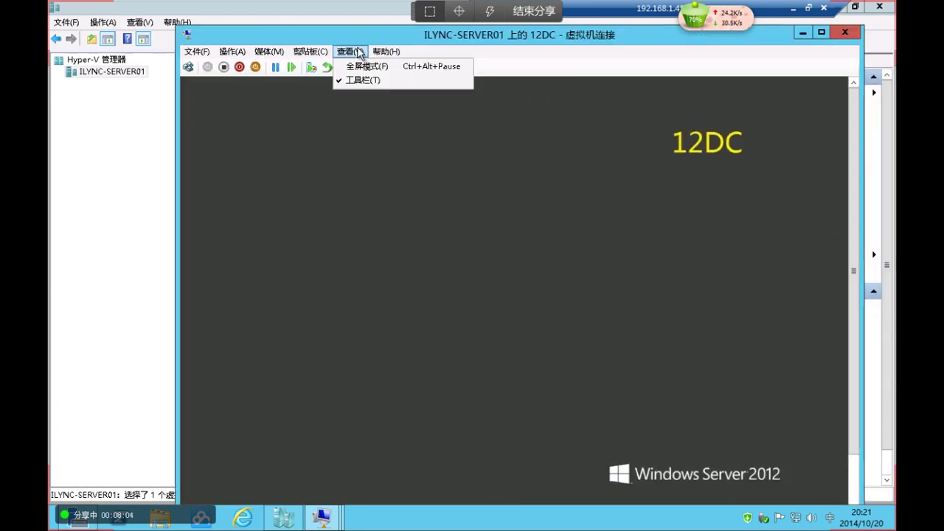
left_click(353, 65)
left_click(421, 168)
left_click(416, 199)
left_click(471, 363)
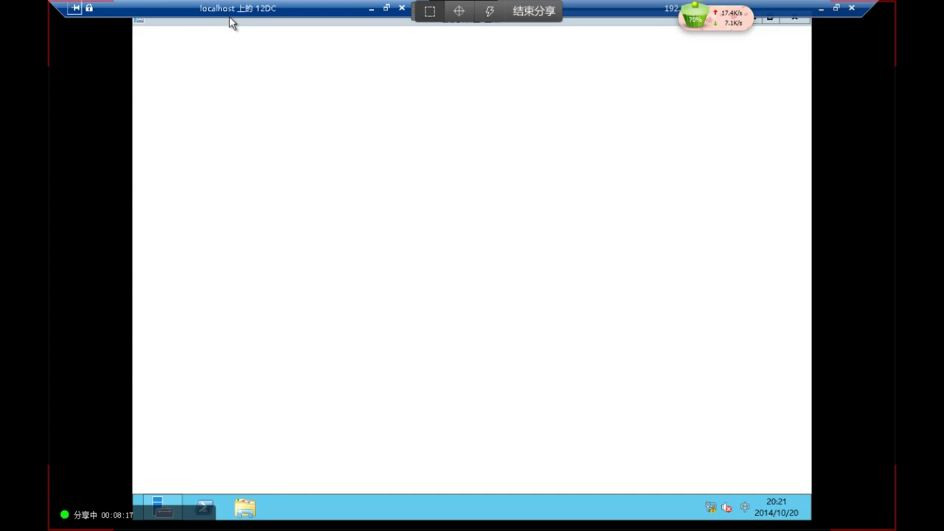
left_click(385, 8)
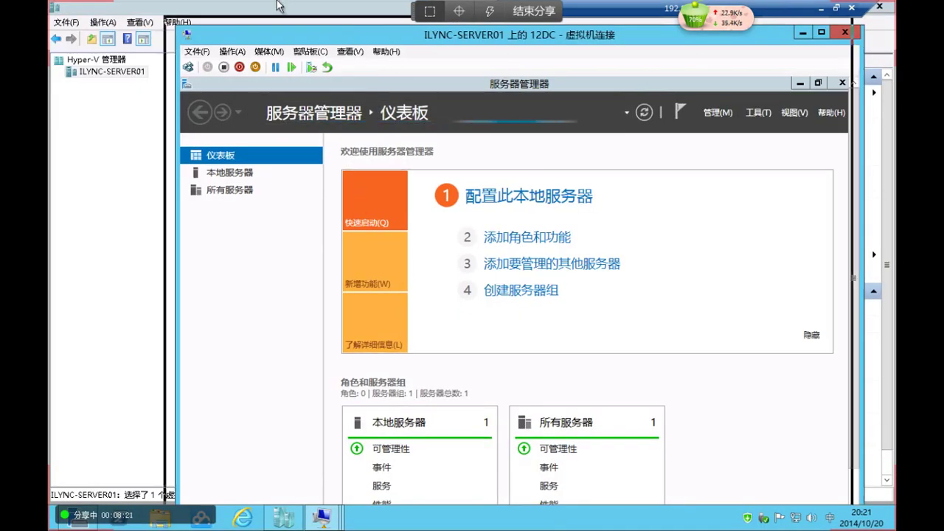
Launch Active Directory Users and Computers with dsa.msc from the Run box
left_click_drag(367, 27, 234, 0)
key("super+r")
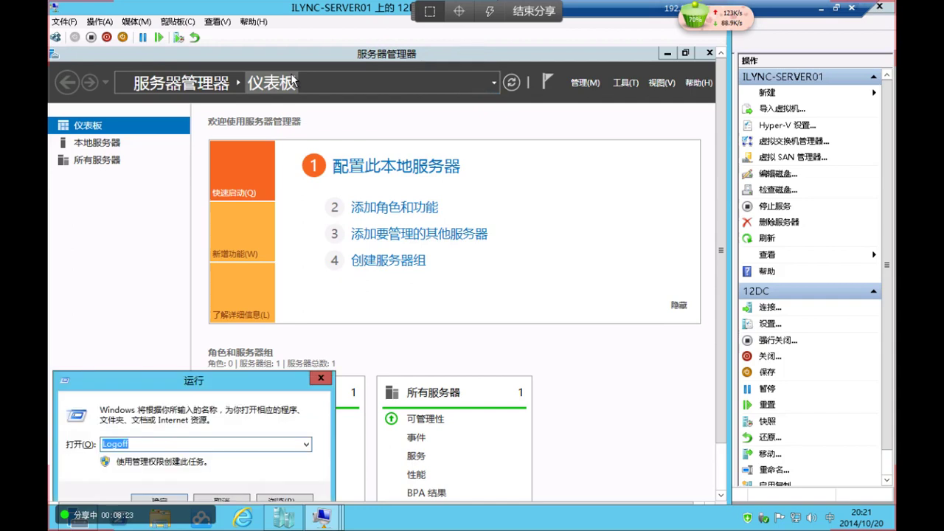
type("dsa.ma")
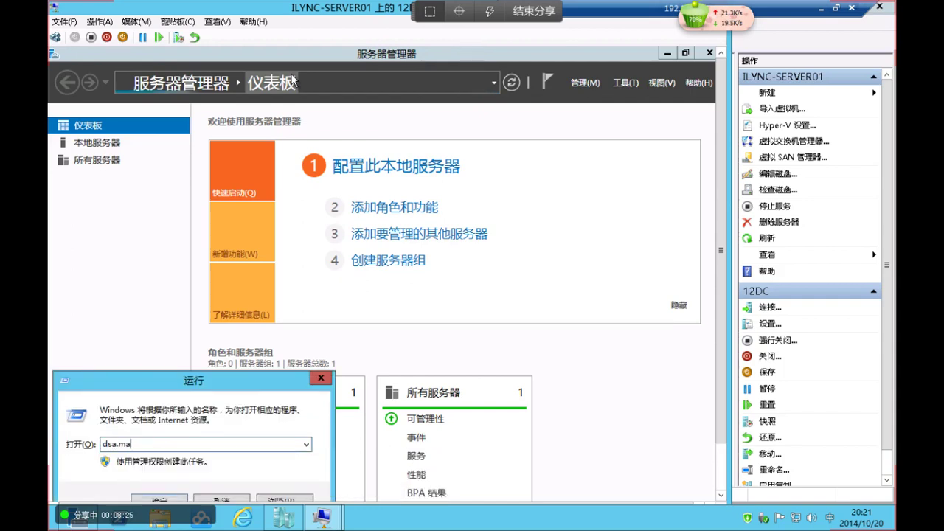
key("Return")
key("Return")
type("ds")
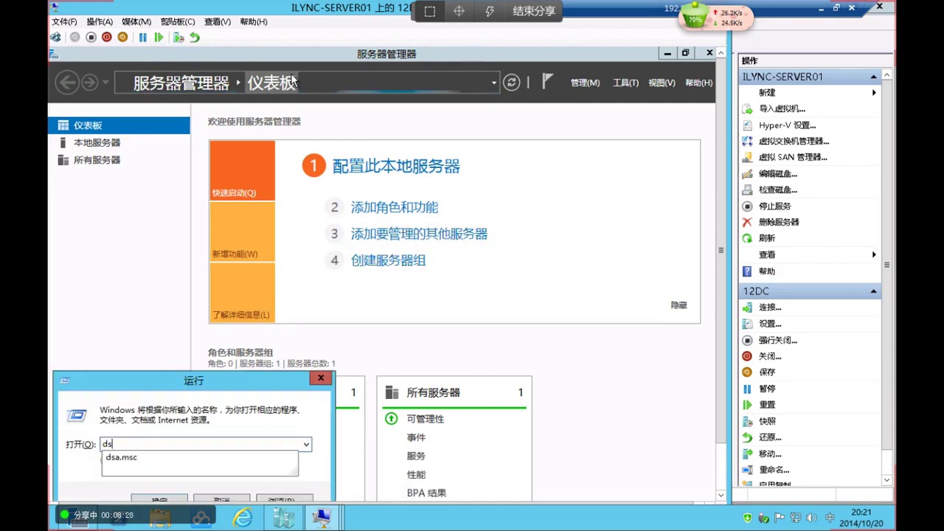
type("a.m")
key("Down")
key("Return")
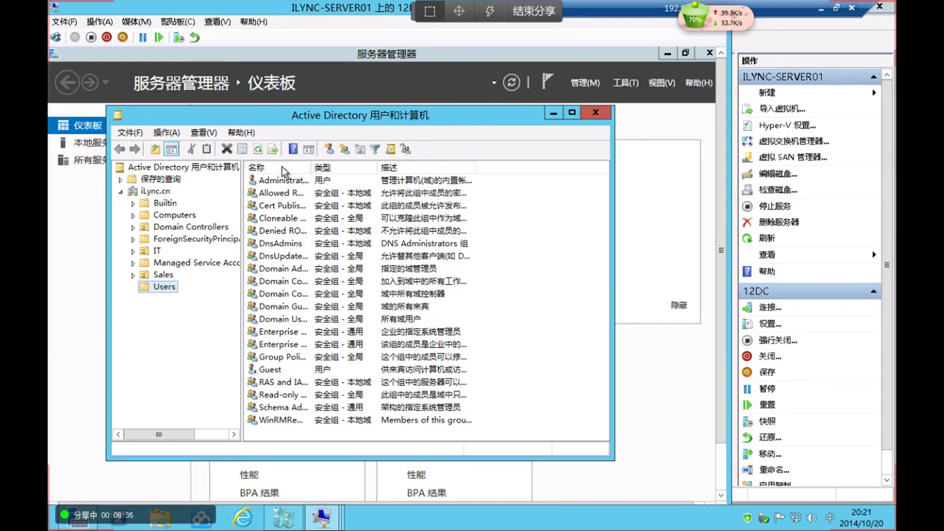
Create user FileServer (logon FileServer) whose password cannot be changed and never expires
left_click(329, 149)
type("Fil")
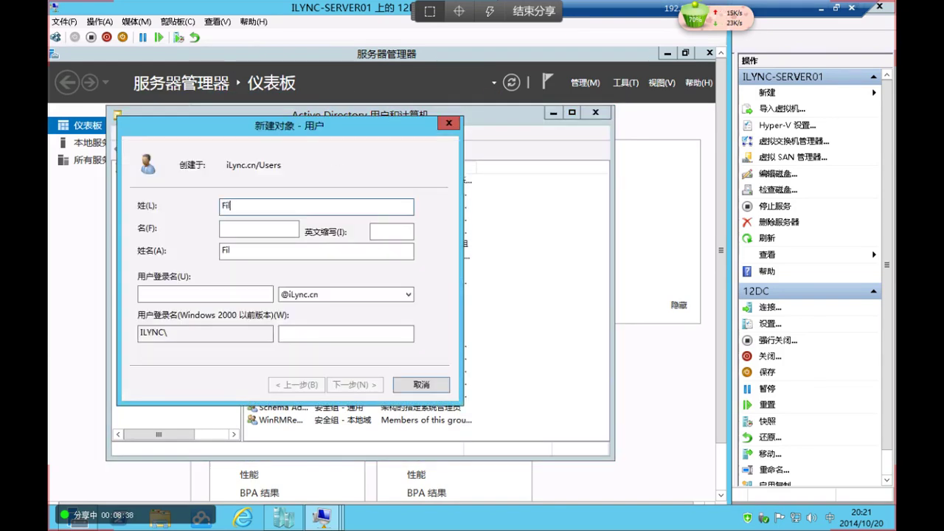
type("eServer")
key("Tab")
key("Tab")
key("Tab")
key("Tab")
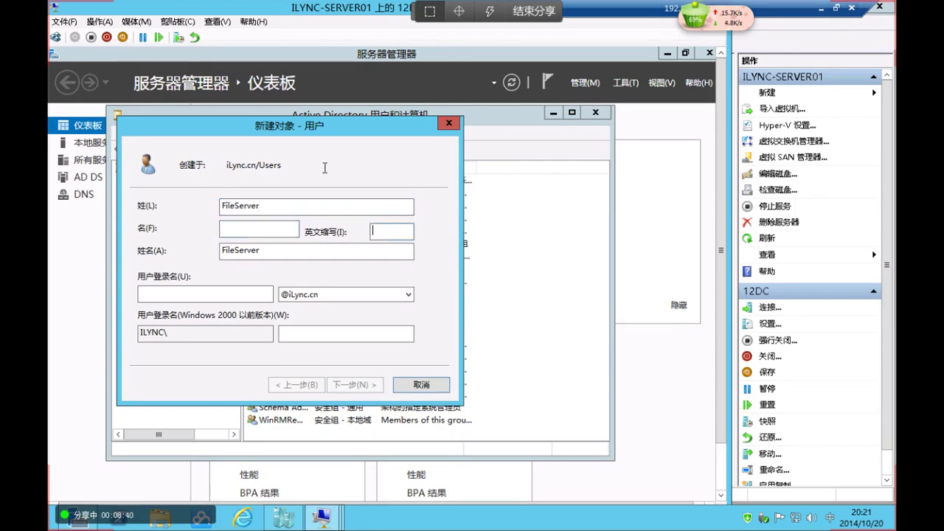
type("FileS")
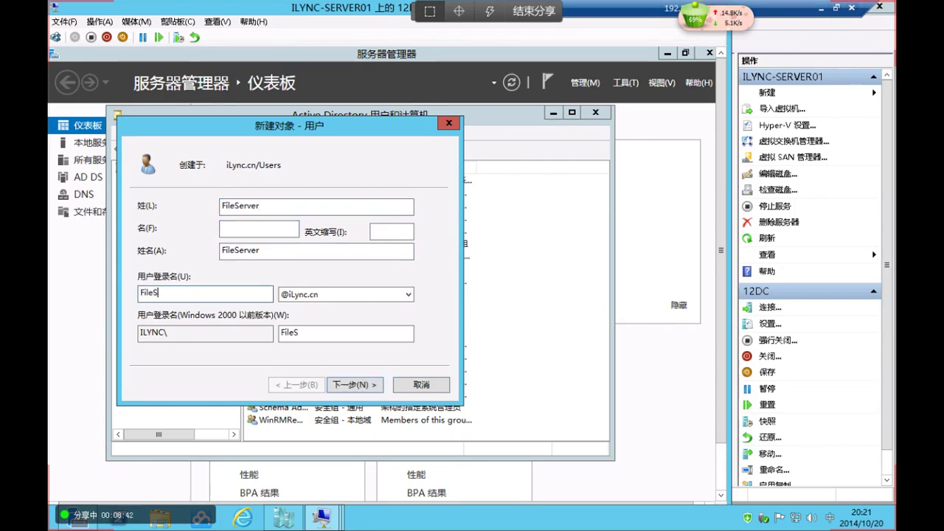
type("erver")
key("Return")
type("P@ssw0r")
key("Tab")
type("P@ssw0r")
key("Tab")
key("space")
key("Tab")
key("space")
key("Tab")
key("space")
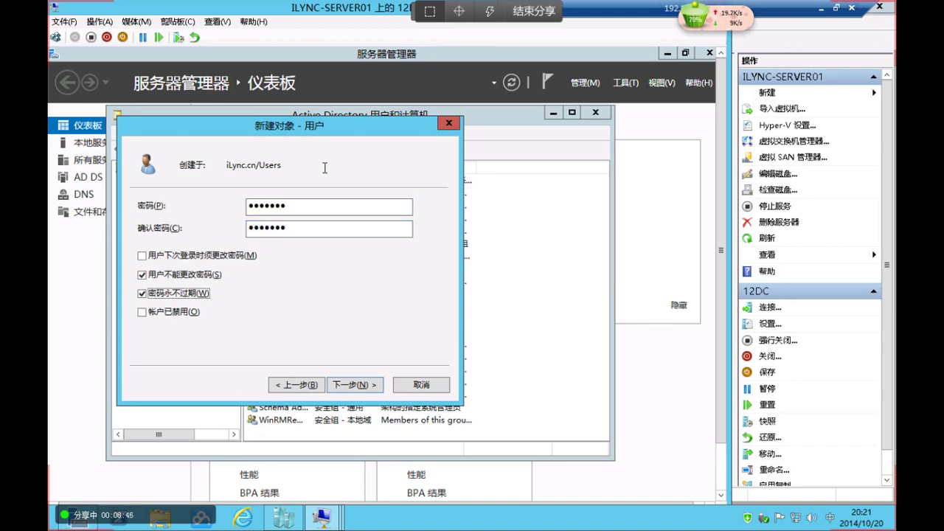
key("Return")
key("Return")
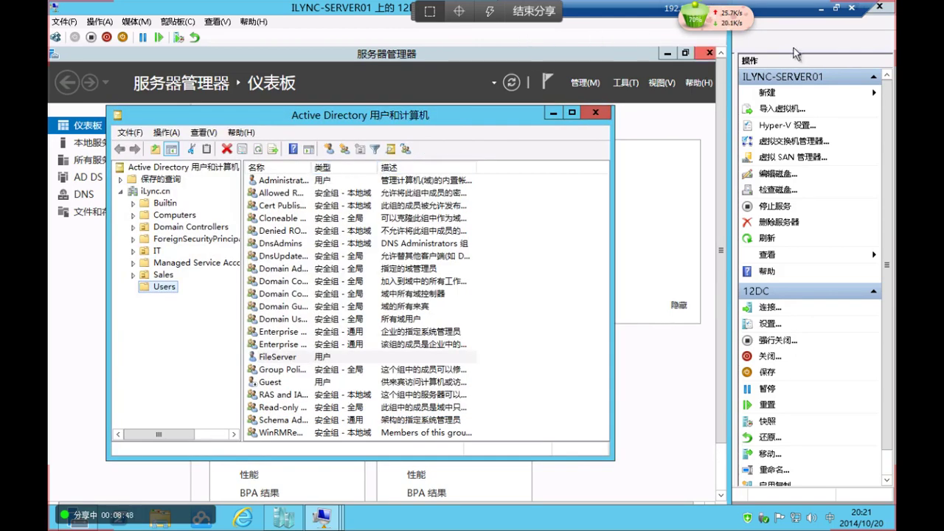
left_click(793, 48)
double_click(286, 126)
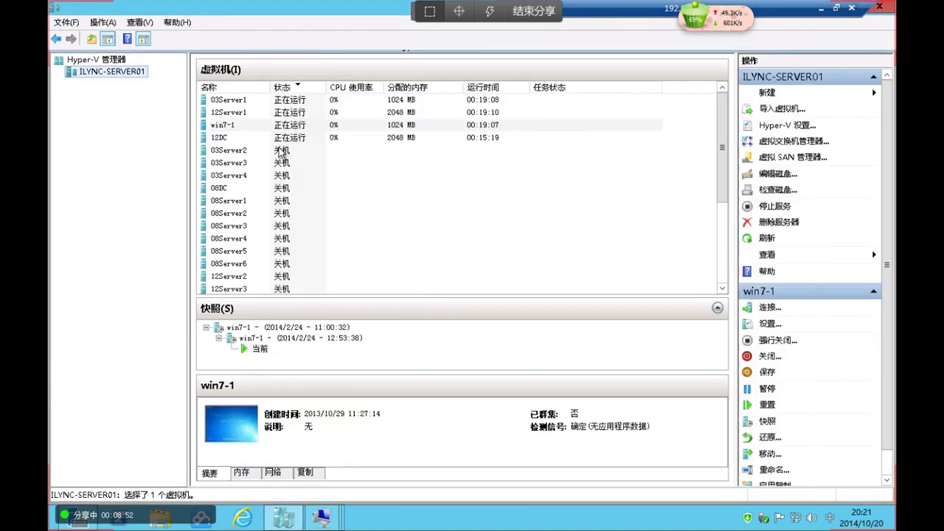
Connect to 03Server1 and add a FileServer mailbox to iLync.cn without an associated user
left_click(278, 103)
double_click(278, 103)
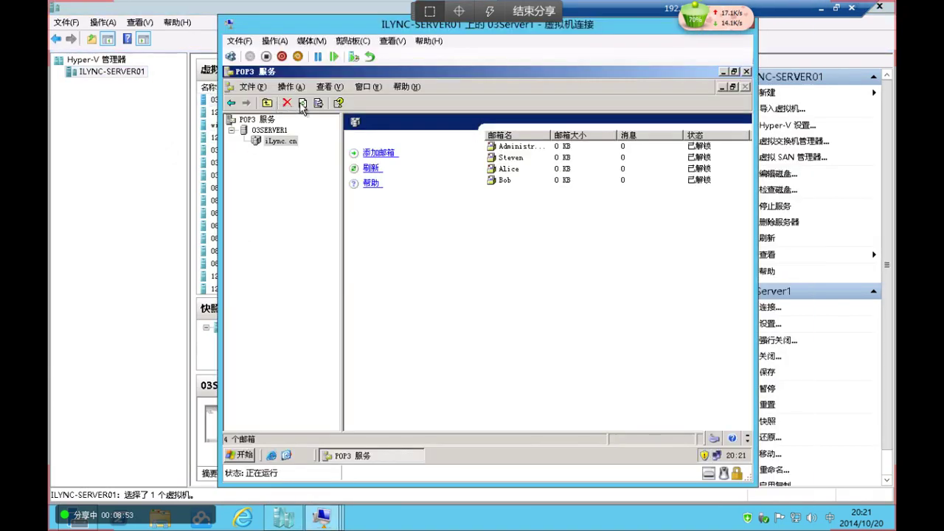
left_click(372, 153)
type("FileServer")
left_click(373, 244)
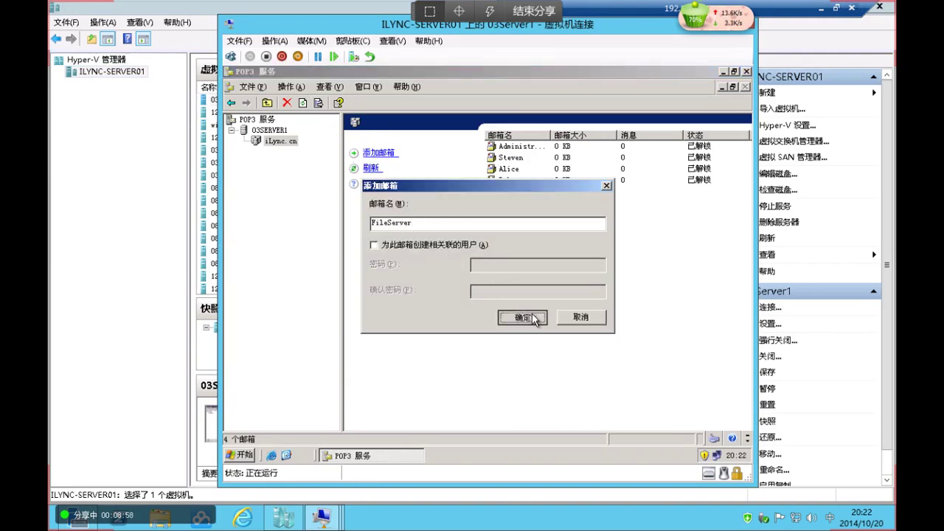
left_click(522, 316)
left_click(486, 348)
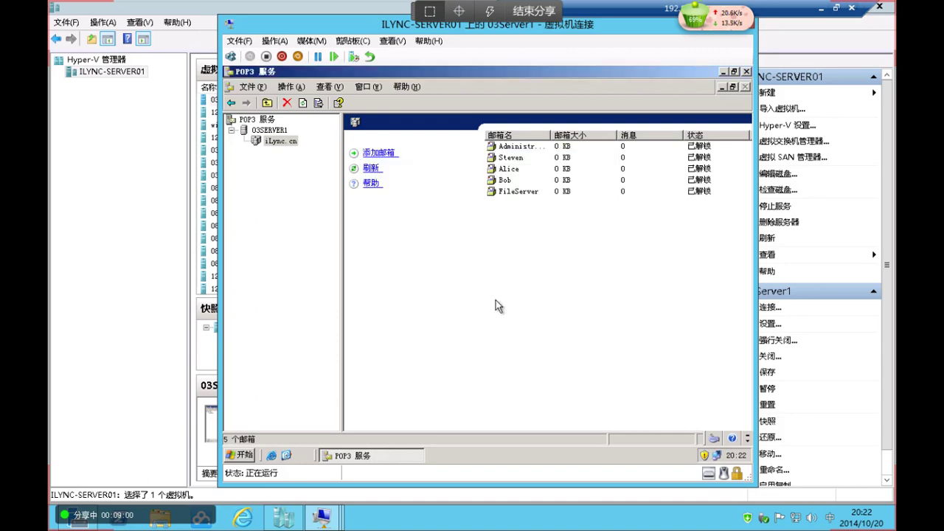
left_click(129, 225)
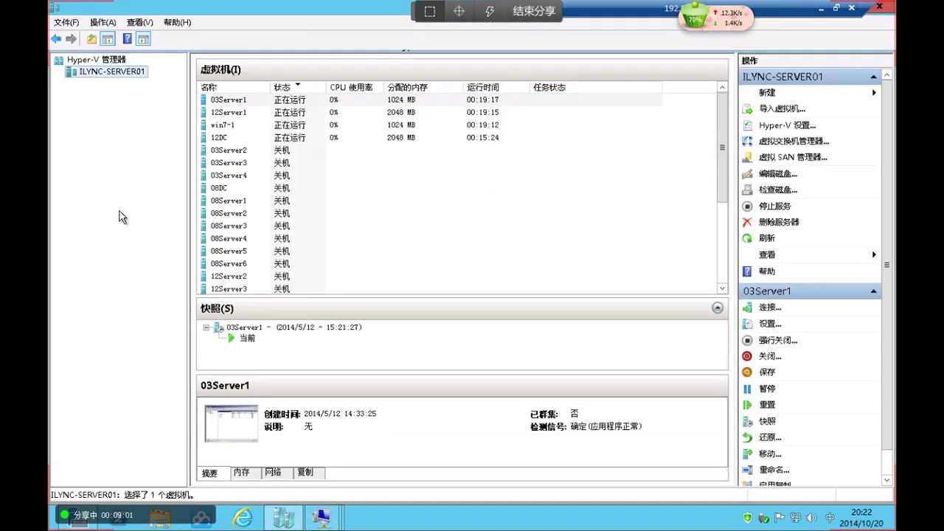
Connect to 12Server1 and sign in as the iLync.cn domain administrator with the account password
double_click(250, 114)
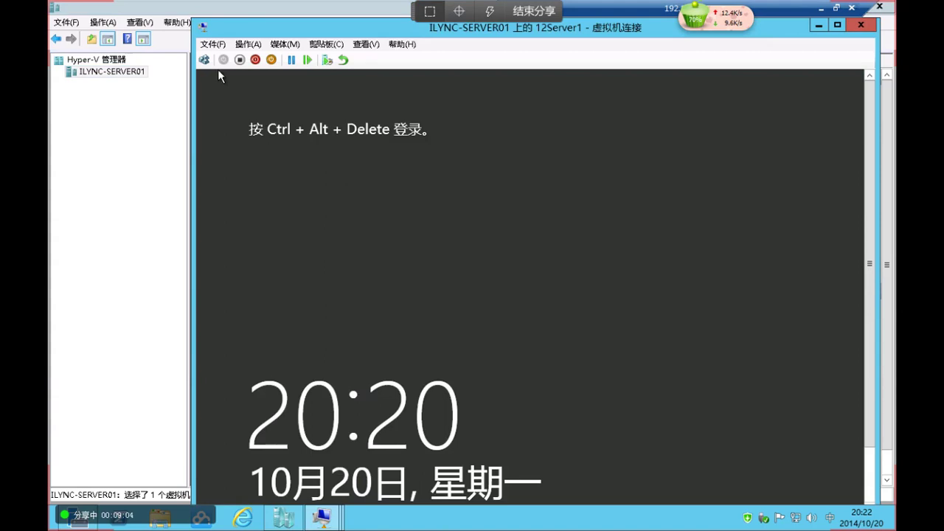
left_click(204, 59)
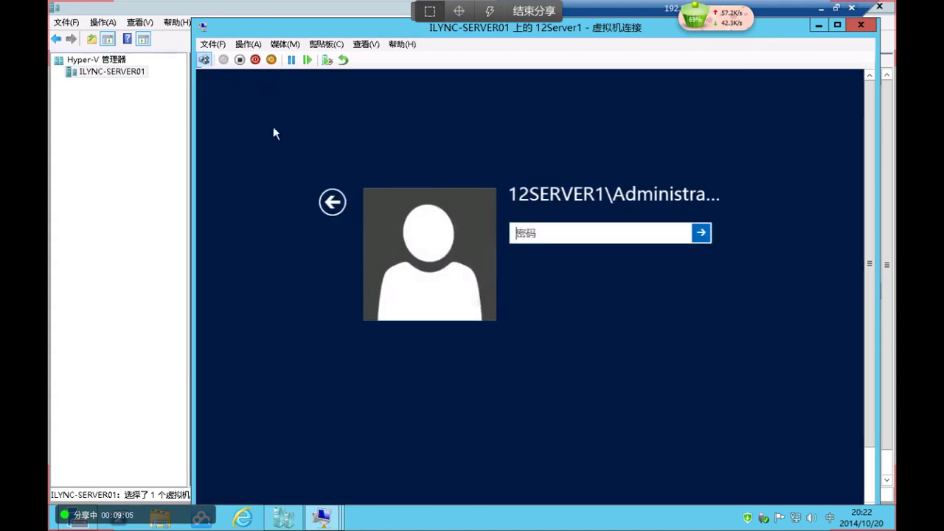
left_click(330, 202)
left_click(624, 230)
type("iLync.cn\\administr")
key("Tab")
type("P")
key("BackSpace")
type("P@")
key("Return")
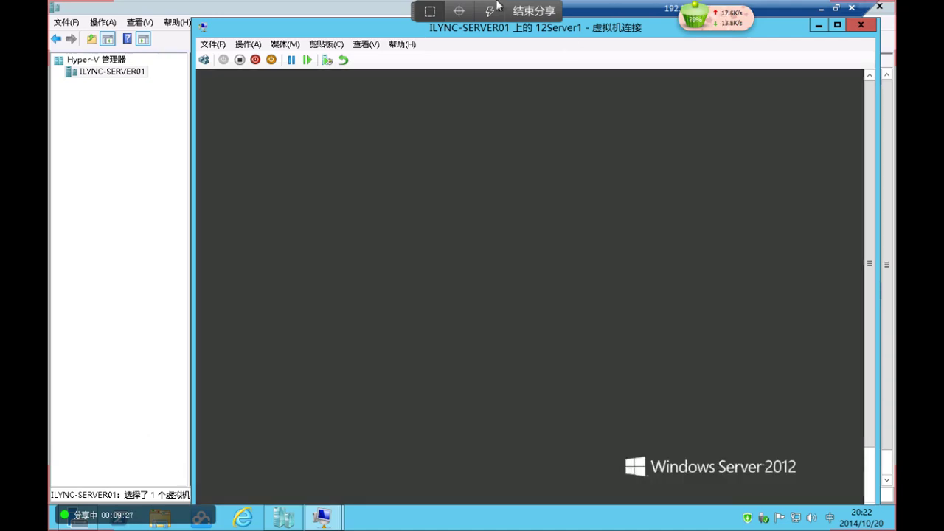
Record 系统故障: 停止错误 as the shutdown reason, then show the VM full screen
left_click_drag(382, 30, 348, 11)
left_click(493, 210)
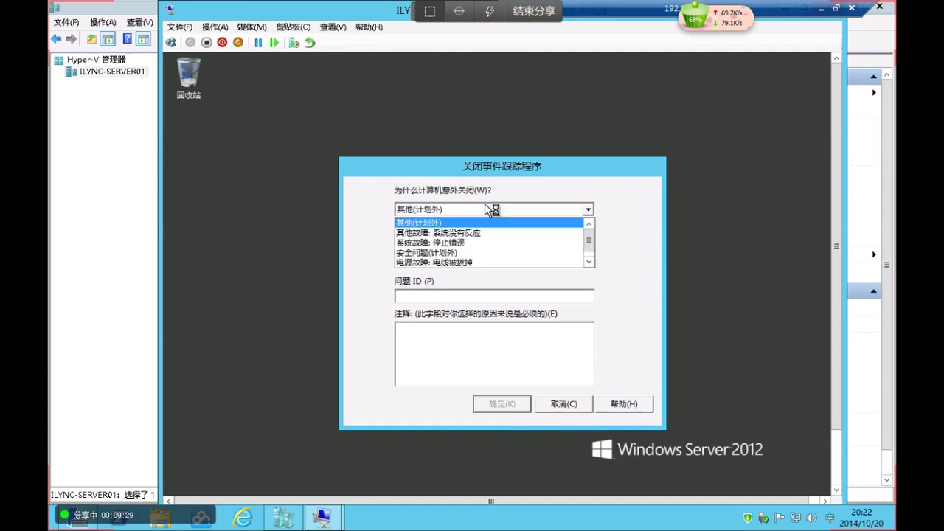
left_click(472, 243)
left_click(509, 405)
left_click(331, 27)
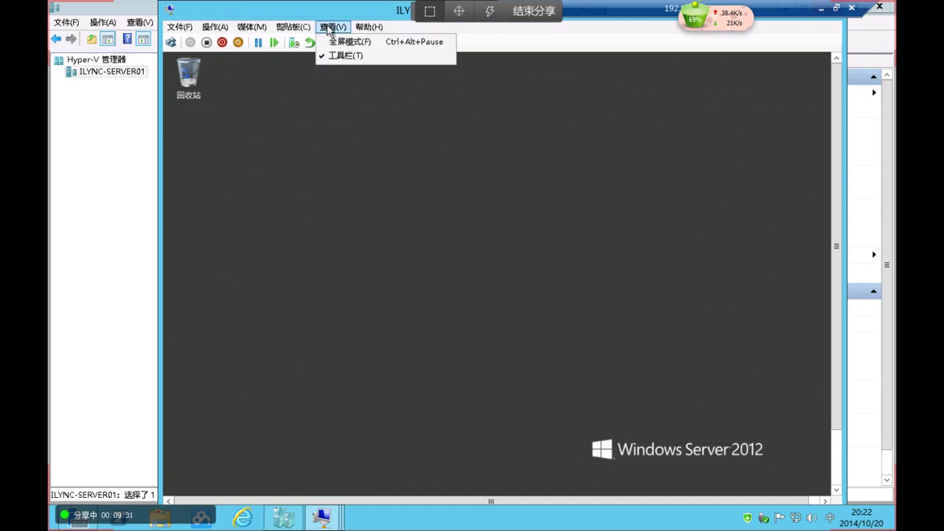
left_click(345, 42)
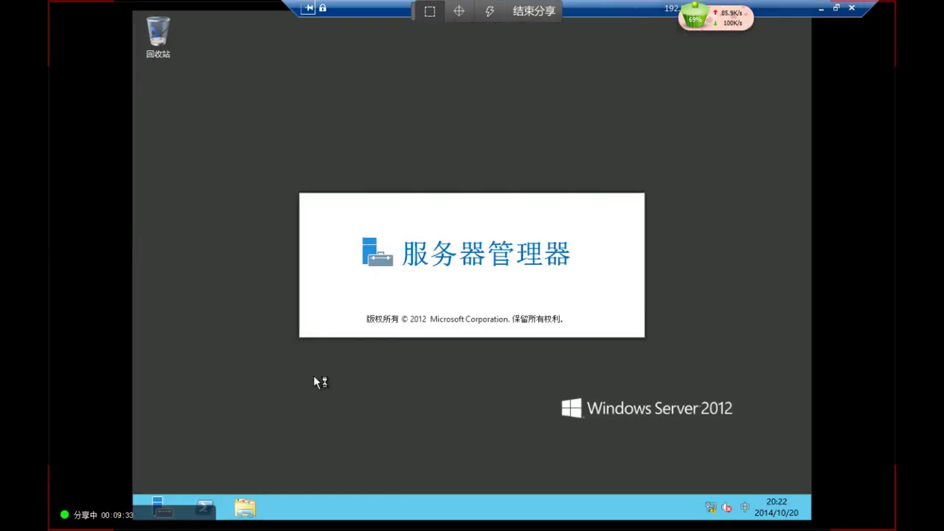
Check drive D:'s 配额 settings (quotas disabled), cancel, and minimize the Computer window
key("super+e")
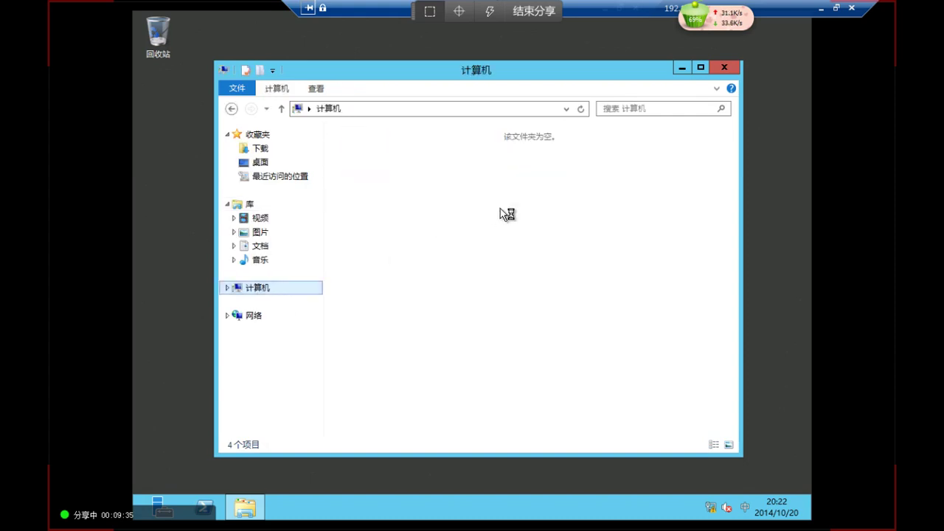
left_click(535, 158)
right_click(535, 158)
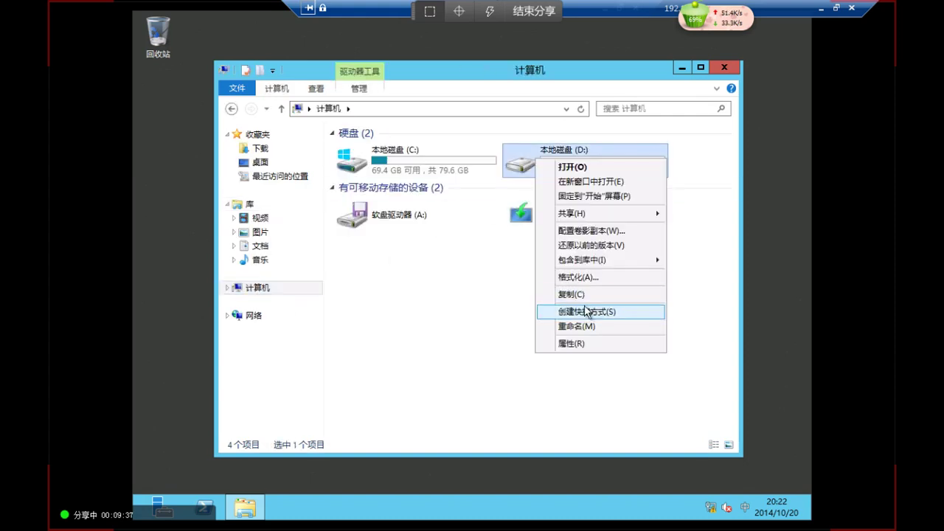
left_click(572, 343)
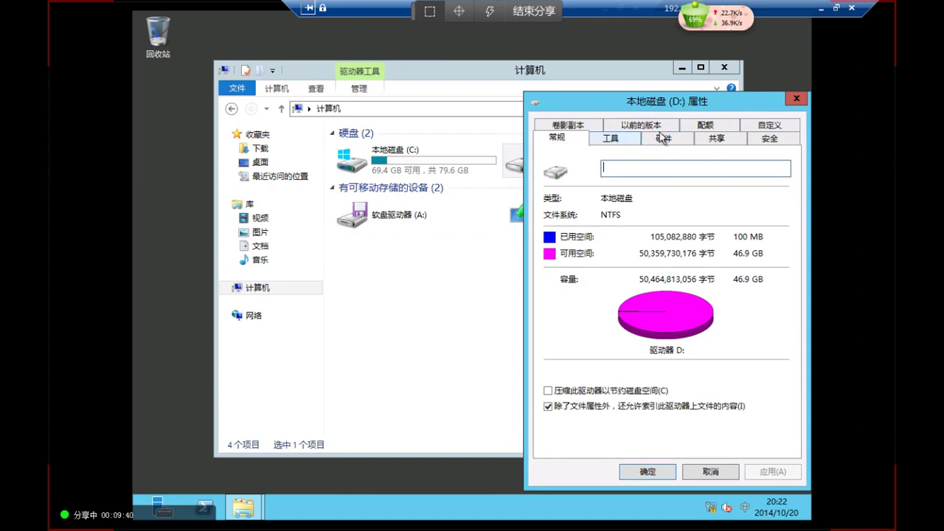
left_click(710, 127)
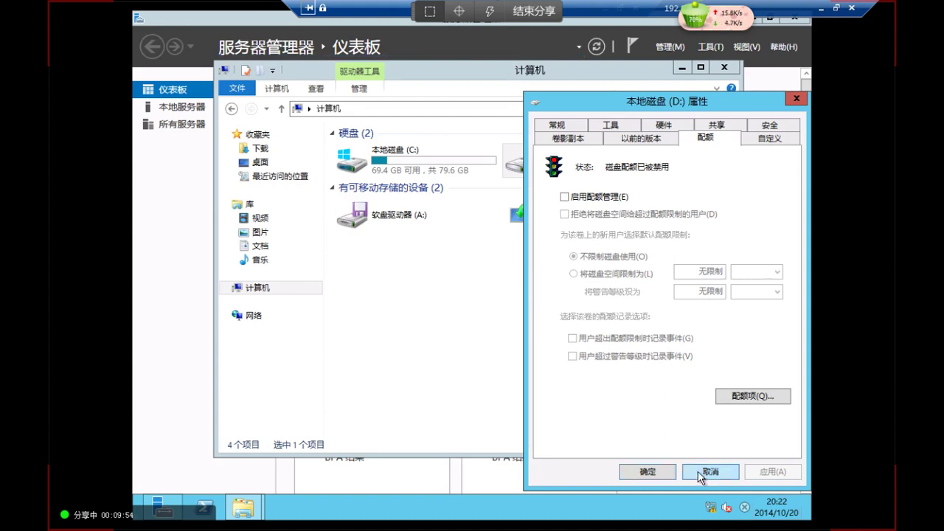
left_click(699, 473)
left_click(682, 68)
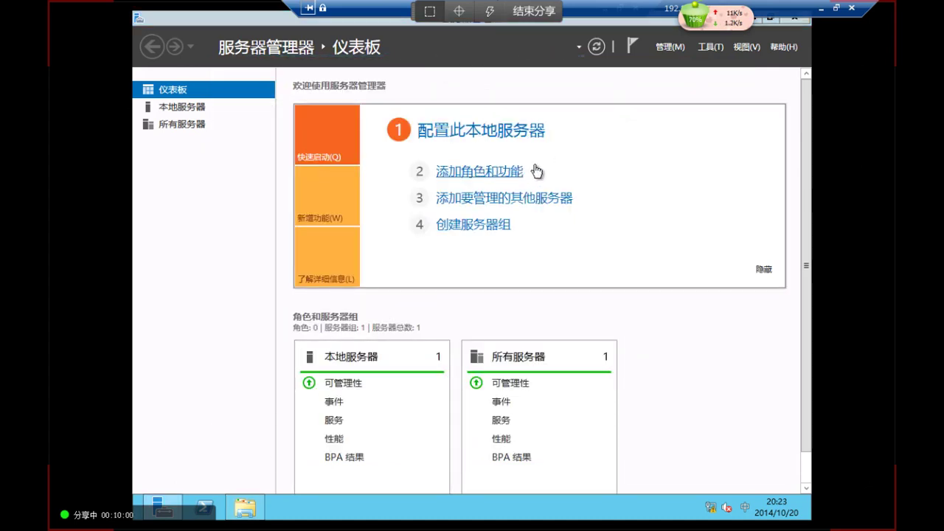
In Add Roles and Features, keep the default installation type and expand 文件和存储服务 > 文件和 iSCSI 服务
left_click(534, 171)
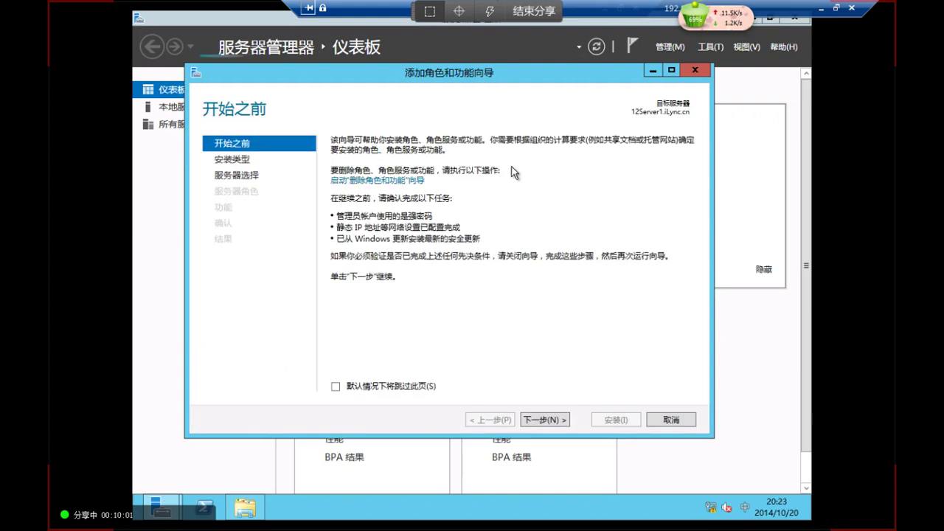
left_click(545, 420)
left_click(546, 420)
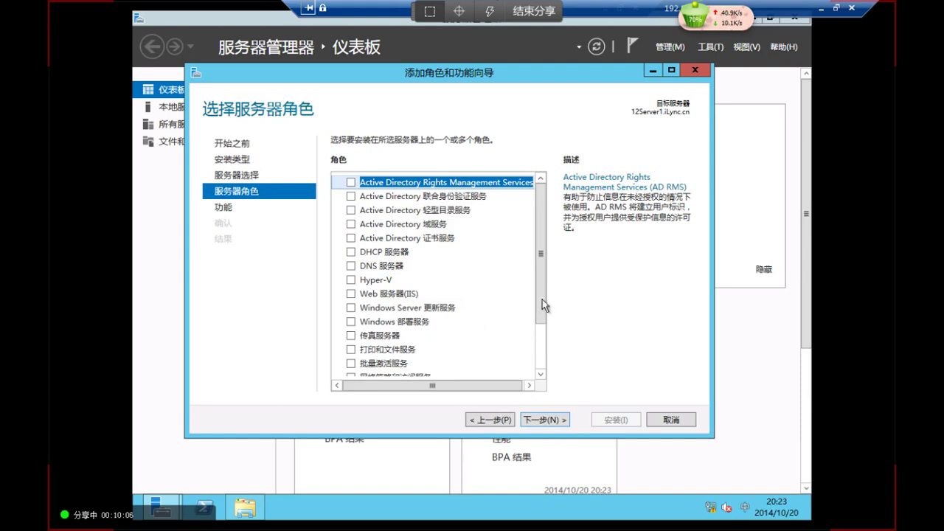
left_click_drag(542, 300, 542, 360)
left_click(332, 328)
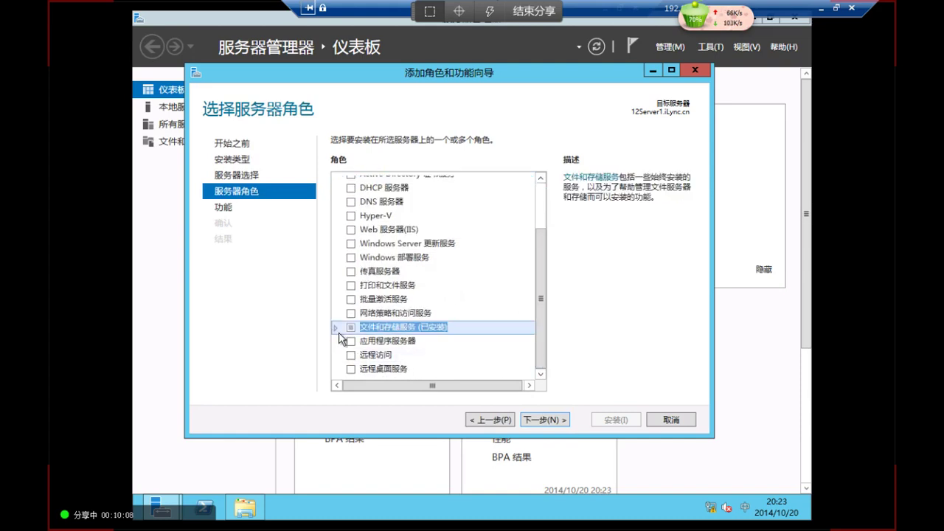
left_click(335, 327)
left_click(347, 355)
left_click_drag(540, 272, 540, 363)
Select 文件服务器资源管理器 with its management tools and install it
left_click(375, 332)
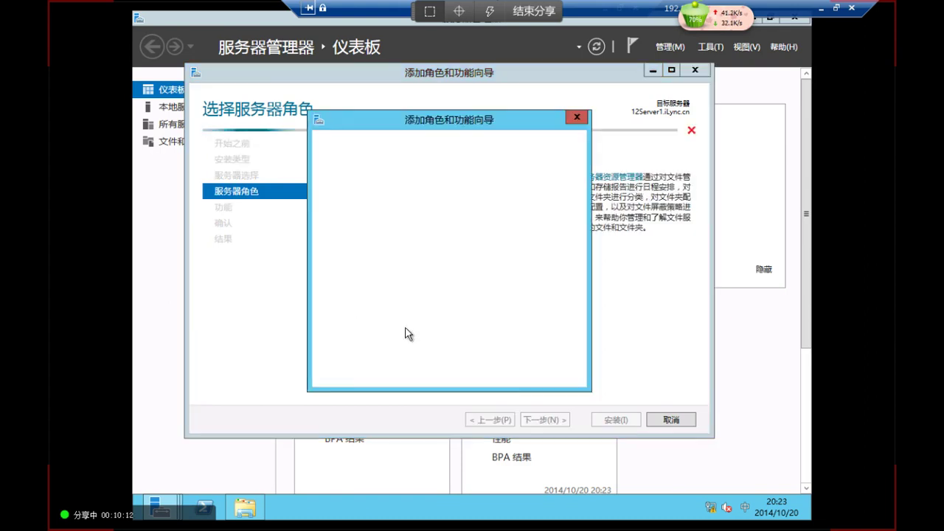
left_click(480, 366)
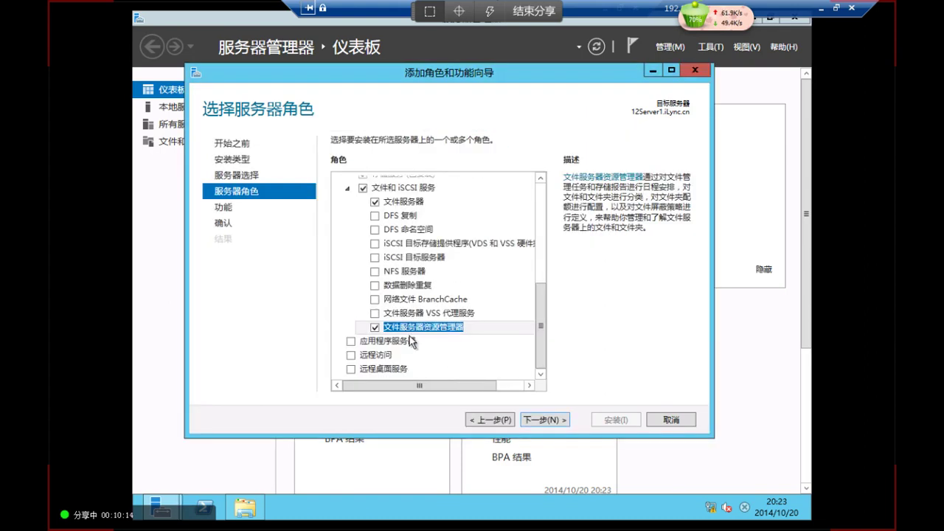
left_click(545, 420)
left_click(560, 424)
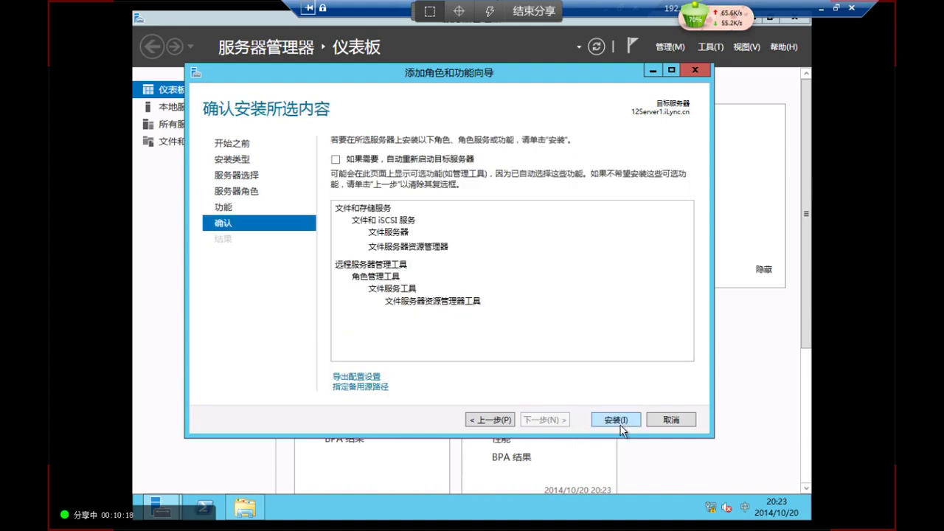
left_click(618, 421)
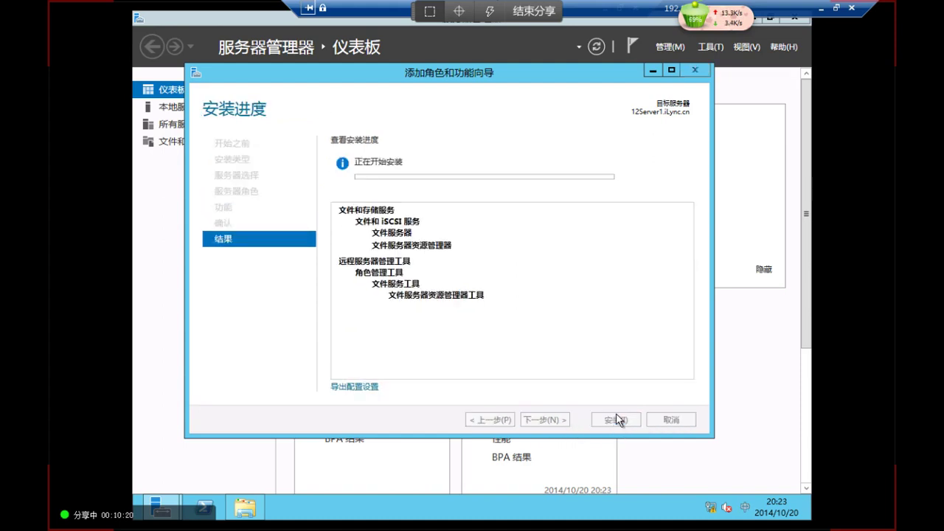
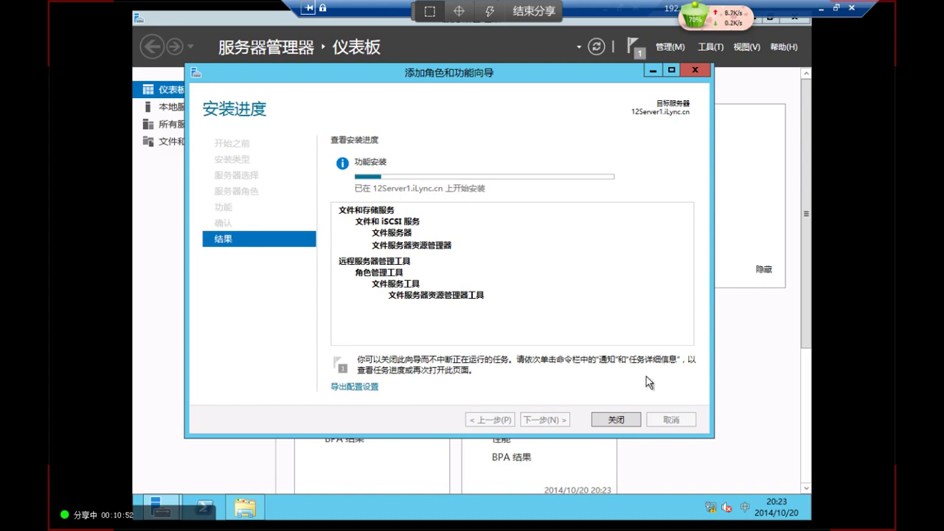
Open drive D: from the Computer view in File Explorer
left_click(245, 507)
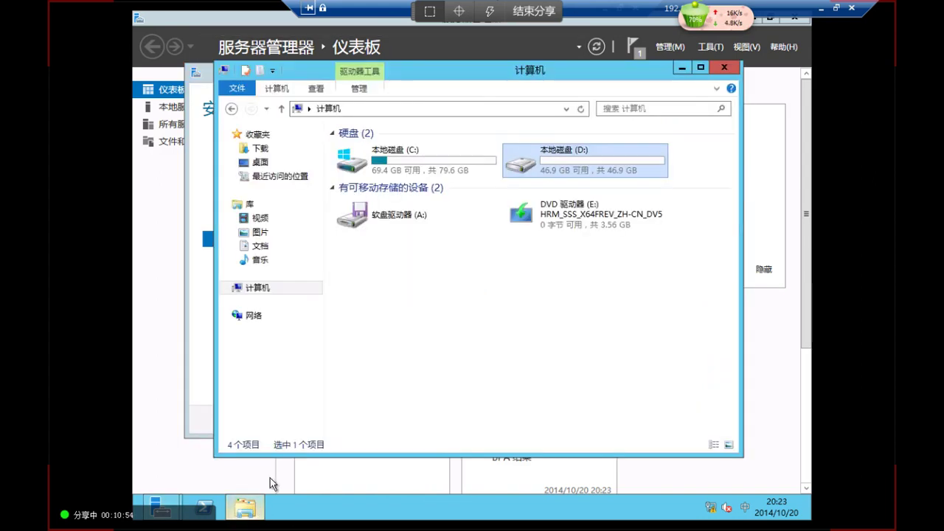
left_click(340, 135)
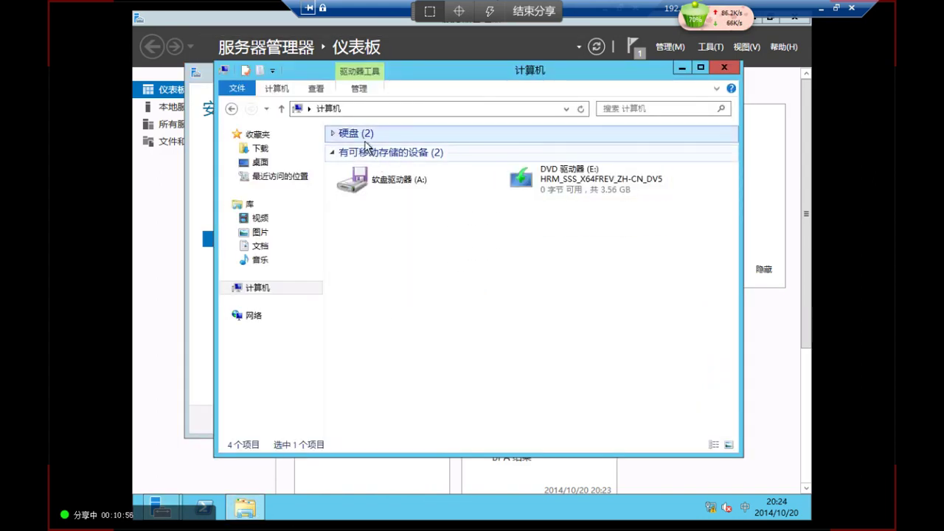
left_click(341, 136)
left_click(333, 134)
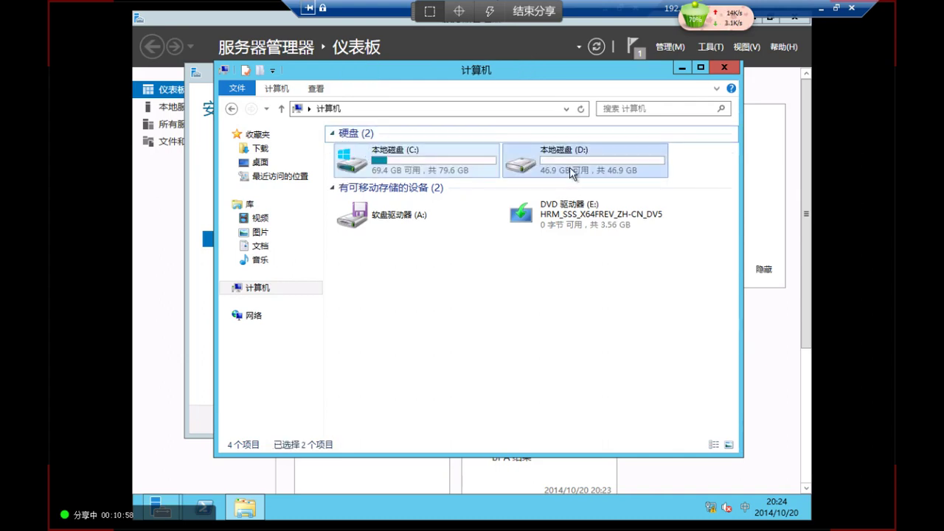
right_click(553, 153)
double_click(554, 154)
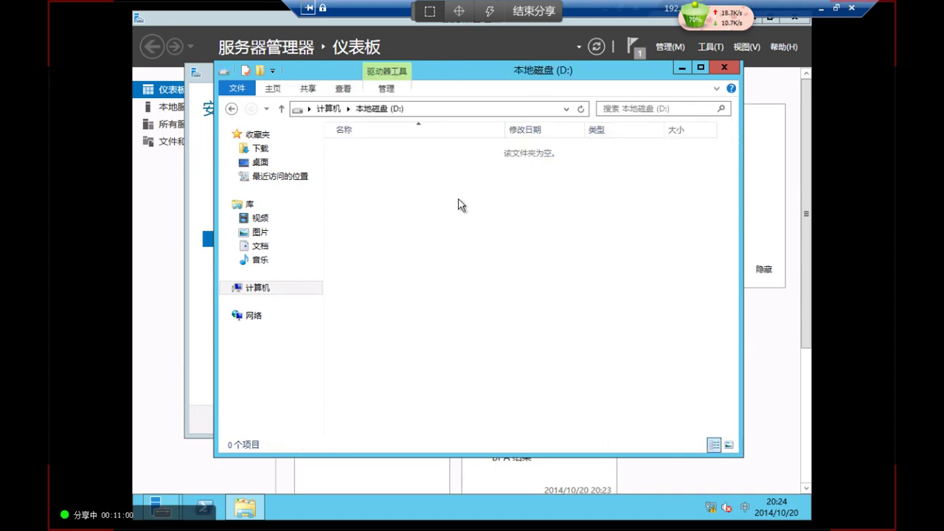
Create a new folder named Public on D: and open it
right_click(458, 199)
mouse_move(561, 336)
left_click(618, 336)
type("Public")
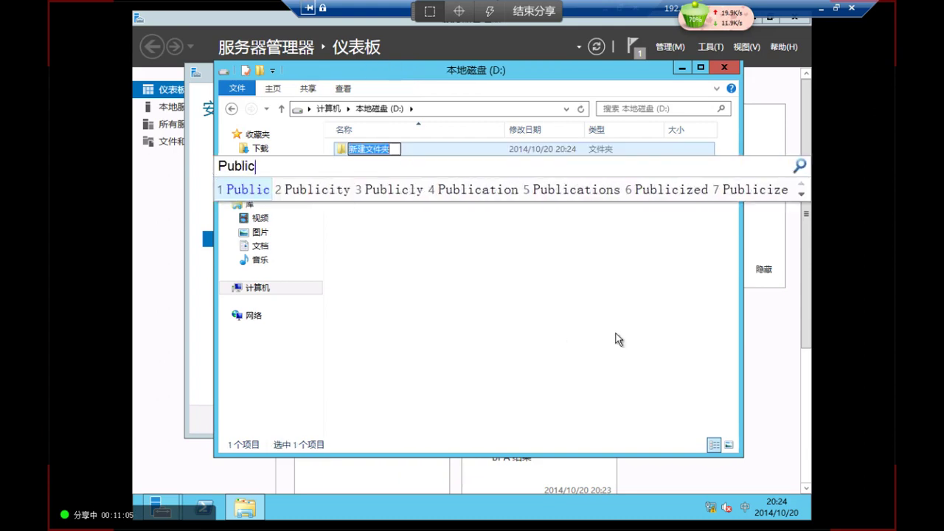
key("Return")
left_click(411, 247)
left_click(360, 154)
double_click(360, 155)
Create a folder named IT inside Public, fixing its capitalisation
right_click(396, 181)
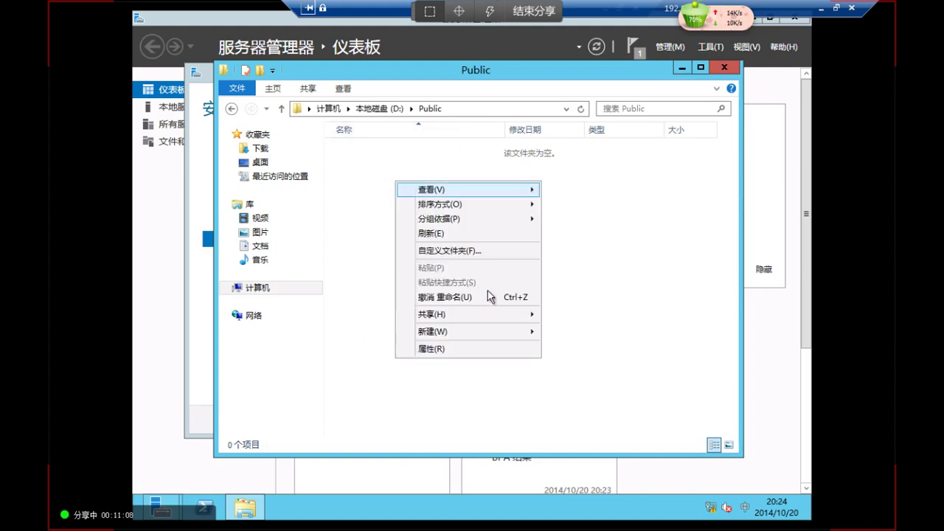
mouse_move(500, 342)
left_click(569, 334)
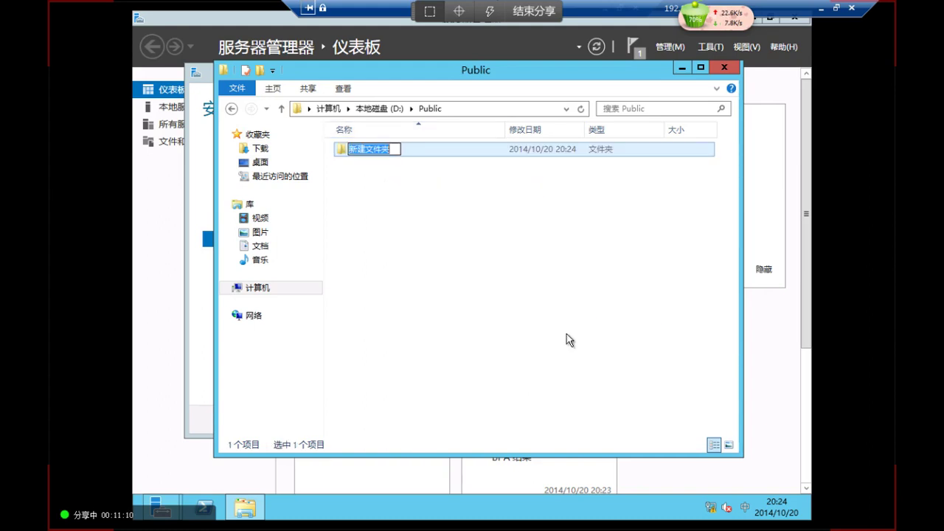
type("It")
key("Return")
key("BackSpace")
type("T")
key("Return")
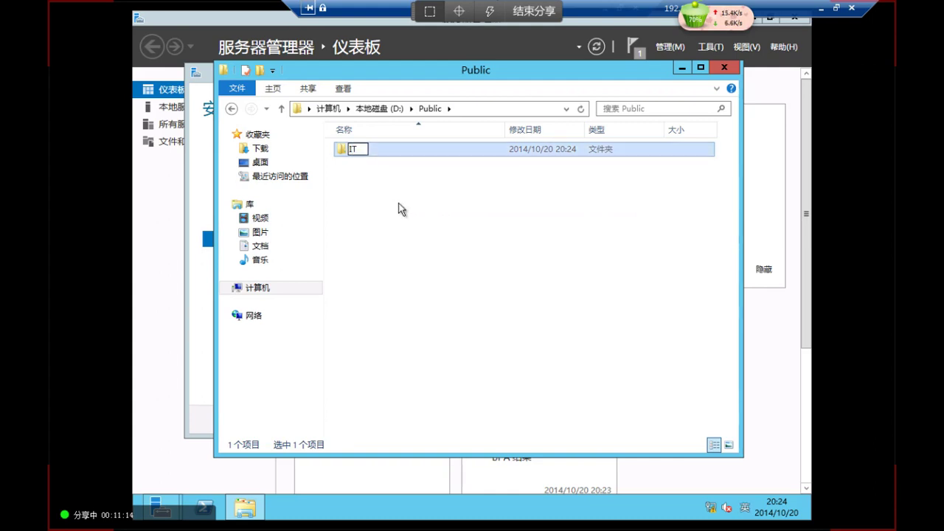
Add the Sales and HR folders inside Public
right_click(398, 203)
mouse_move(501, 352)
left_click(609, 343)
type("Sales")
key("Return")
left_click(359, 219)
right_click(358, 216)
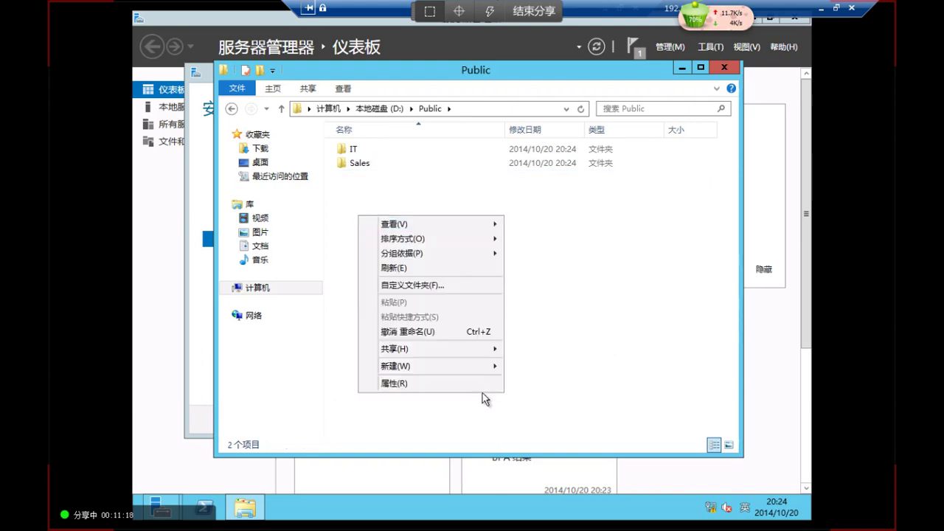
mouse_move(484, 369)
left_click(543, 363)
type("H")
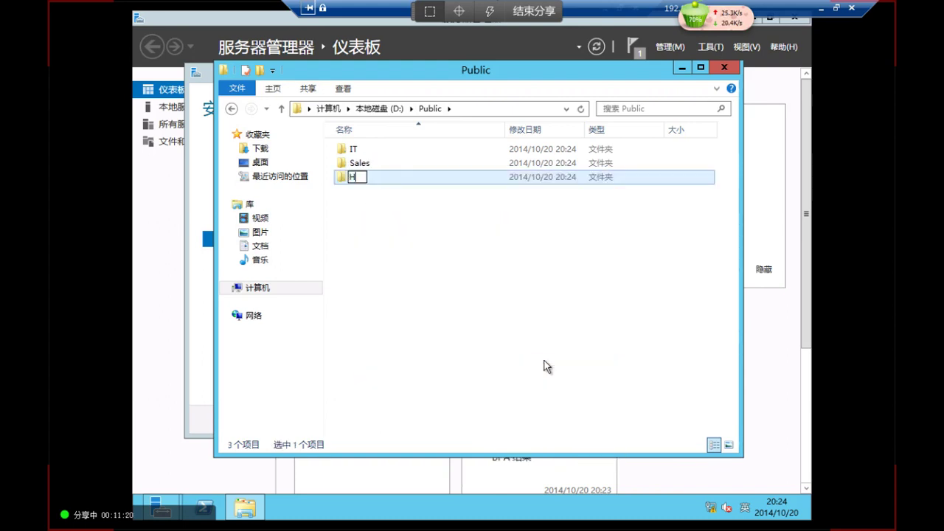
key("Return")
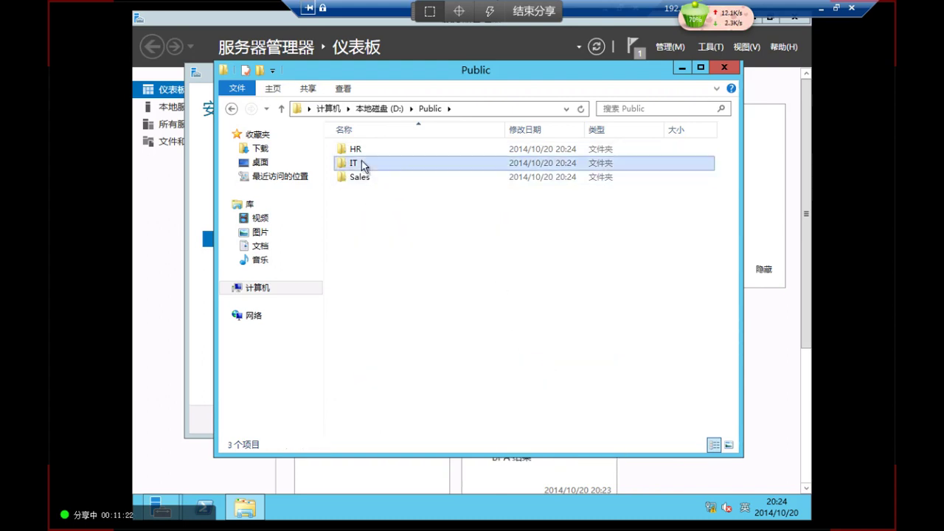
Create two user-named subfolders inside the IT folder
double_click(361, 163)
right_click(373, 185)
mouse_move(485, 332)
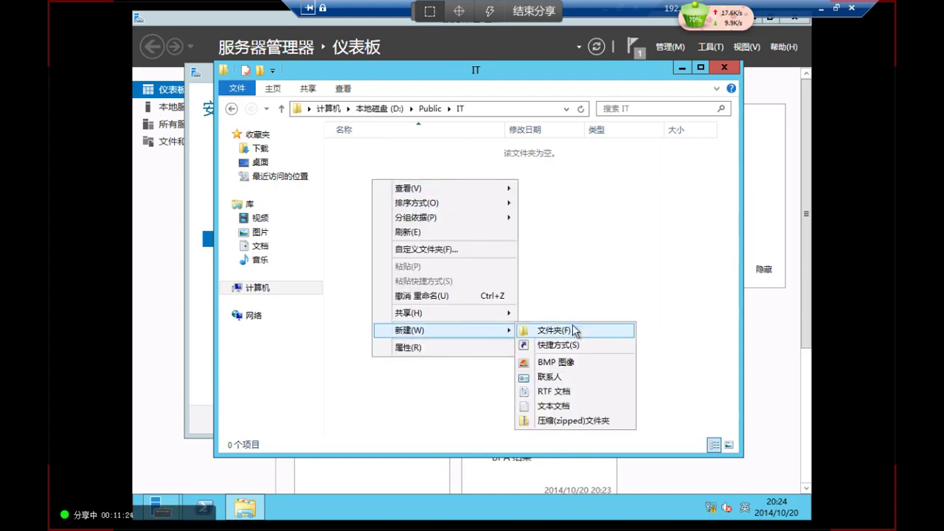
left_click(569, 333)
type("Steven")
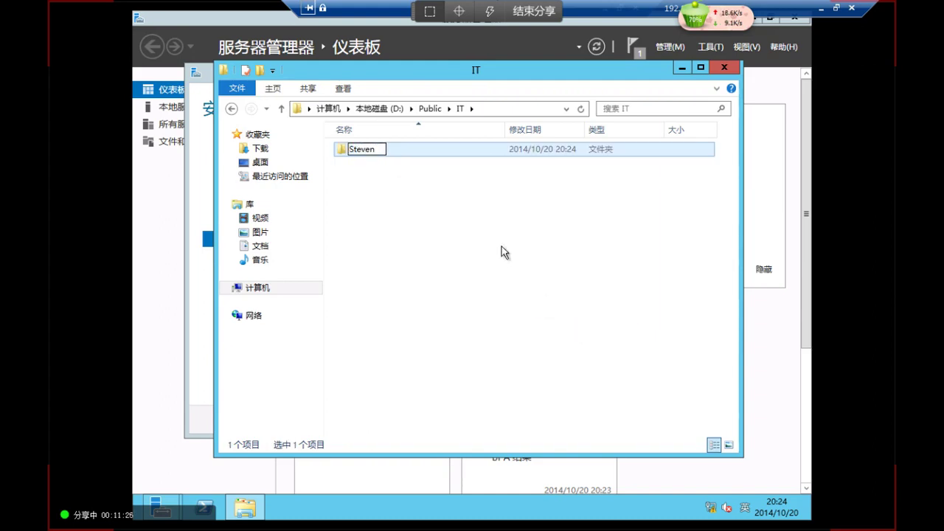
left_click(355, 206)
right_click(354, 201)
mouse_move(435, 341)
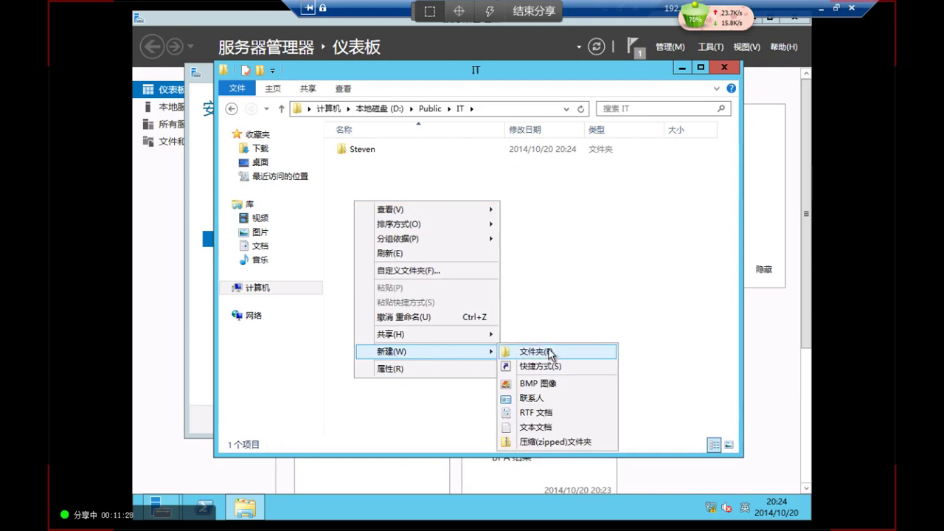
left_click(550, 348)
type("Tony")
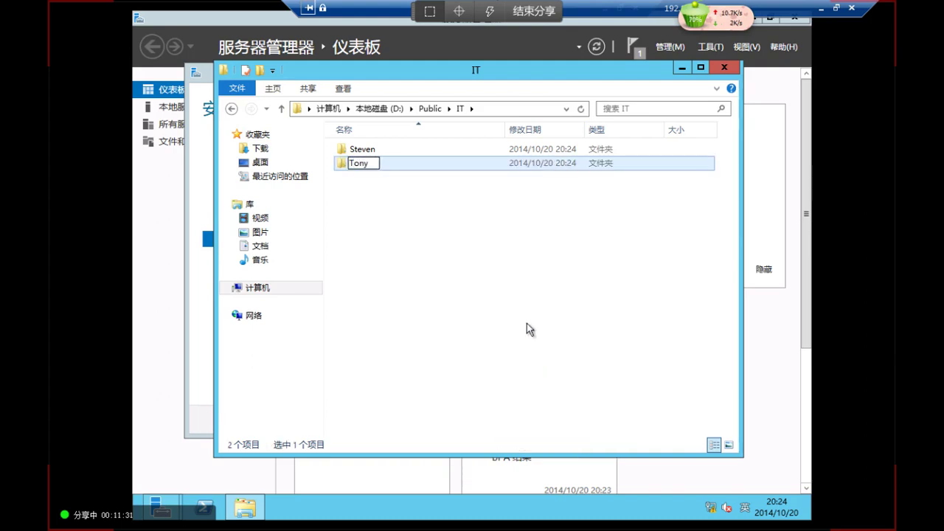
Create two user-named subfolders inside Sales, then return to Server Manager's installation wizard
left_click(430, 109)
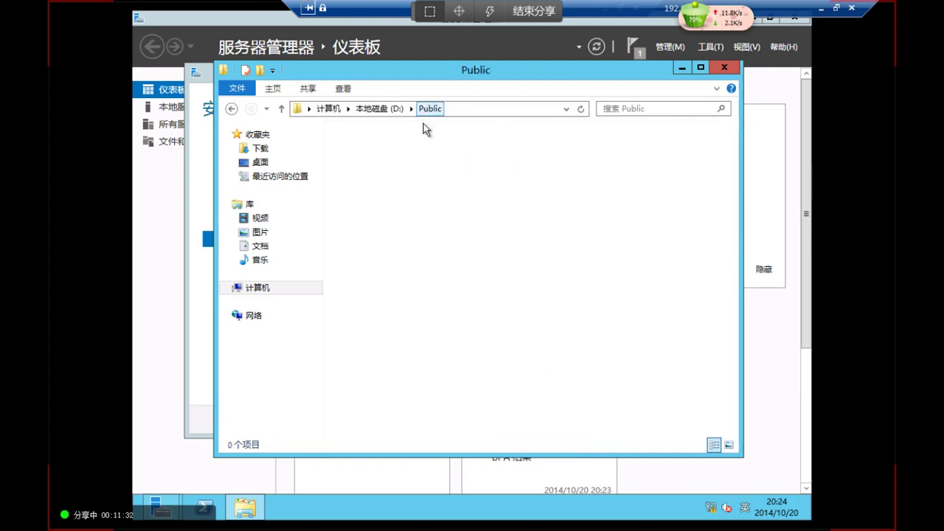
double_click(375, 178)
right_click(377, 196)
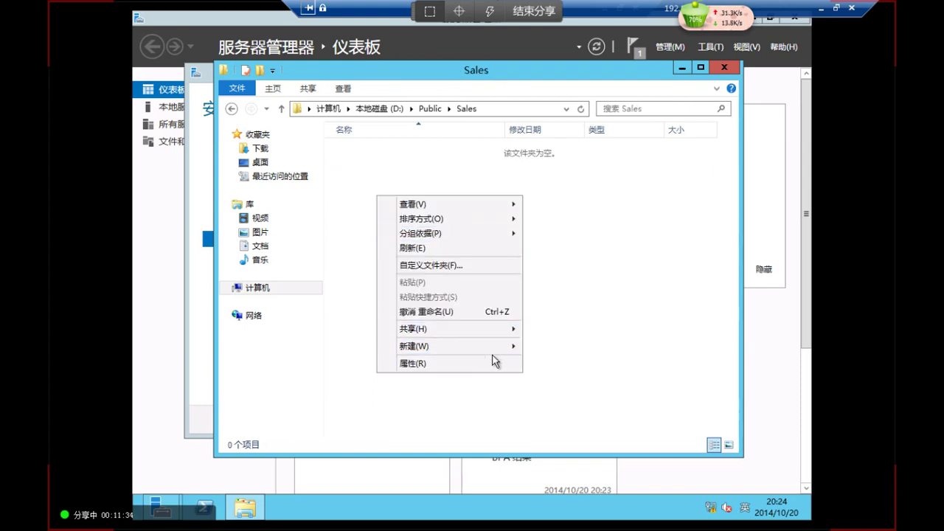
mouse_move(509, 346)
left_click(558, 347)
type("Alice")
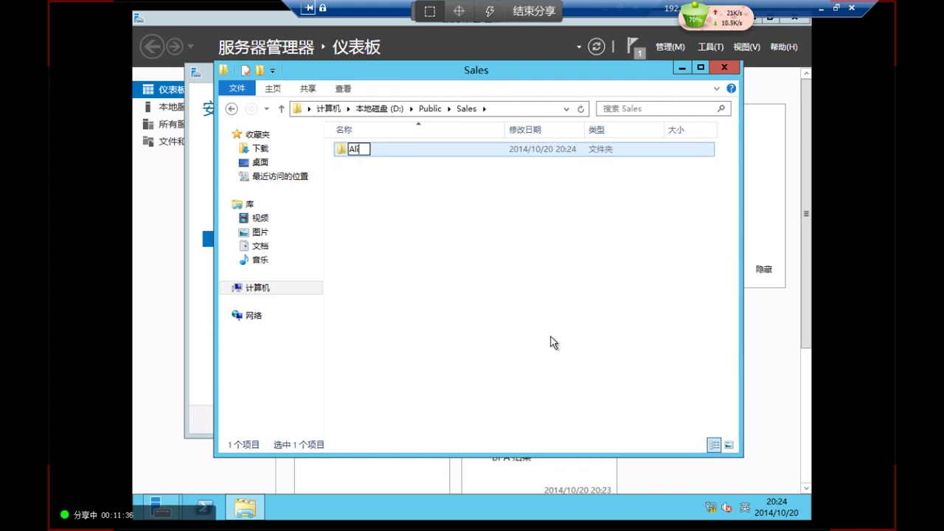
key("Return")
right_click(394, 204)
mouse_move(534, 355)
left_click(584, 355)
type("Bob")
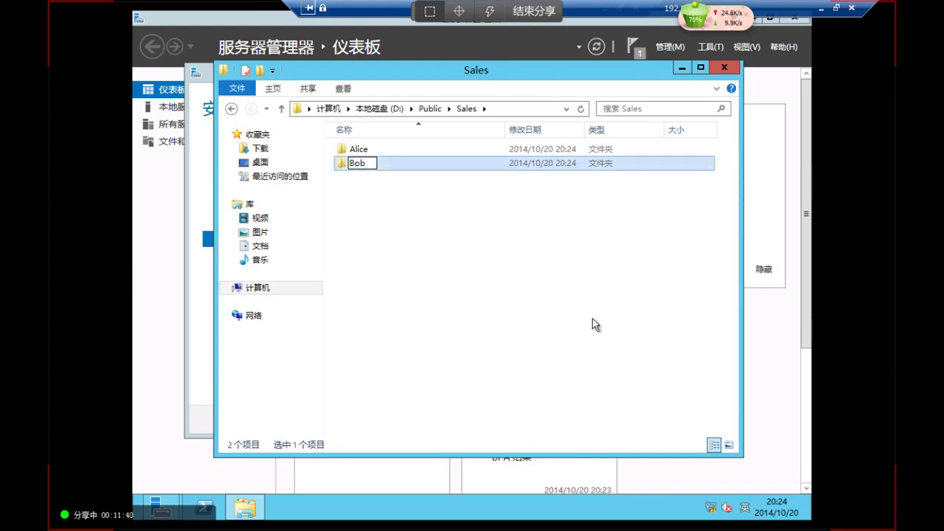
key("Return")
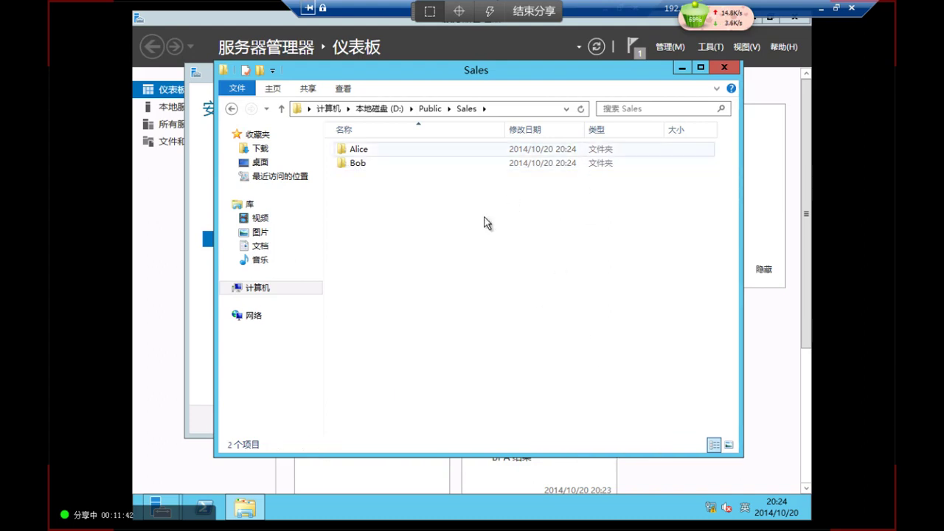
left_click(164, 506)
left_click(390, 439)
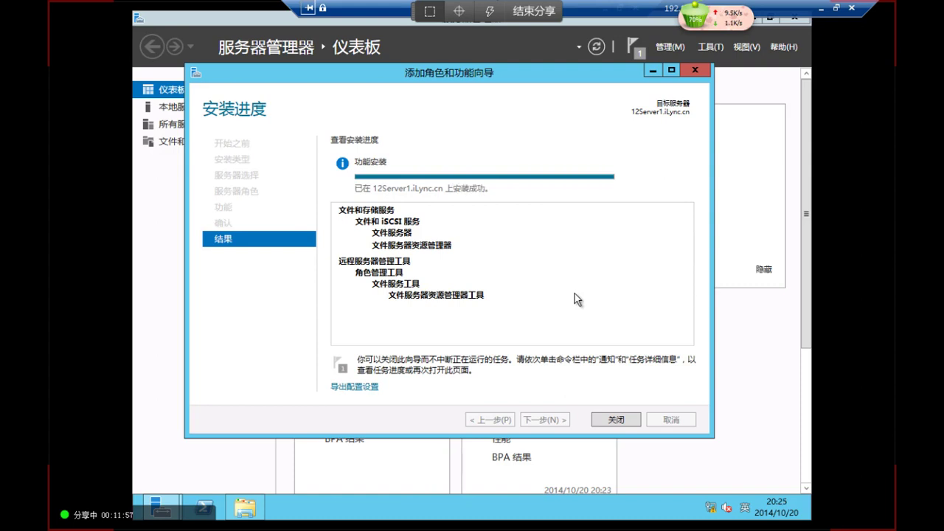
Close the completed wizard and the Sales window, then launch File Server Resource Manager from Tools
left_click(623, 420)
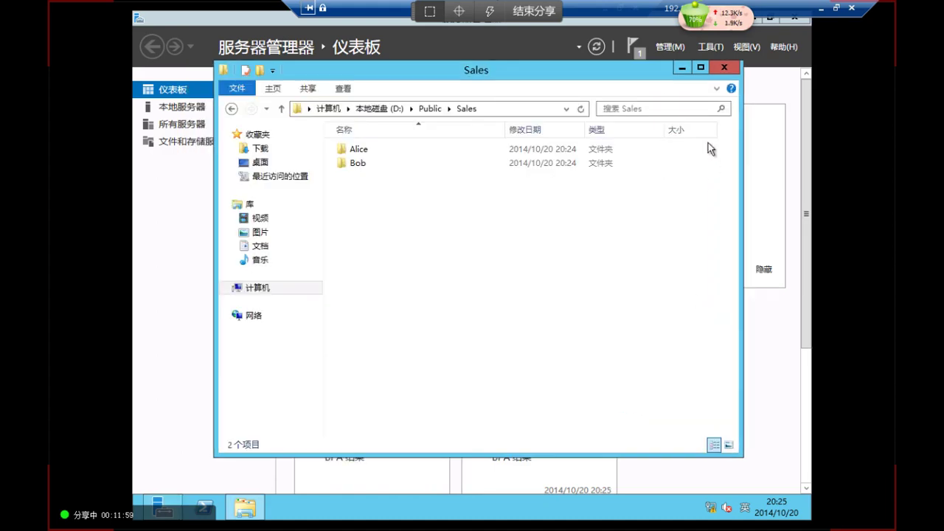
left_click(724, 67)
left_click(710, 46)
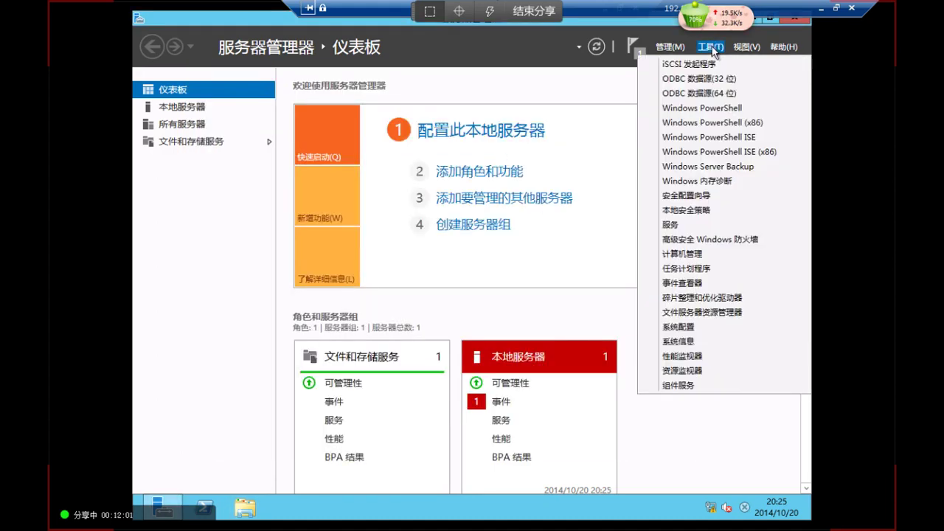
left_click(706, 313)
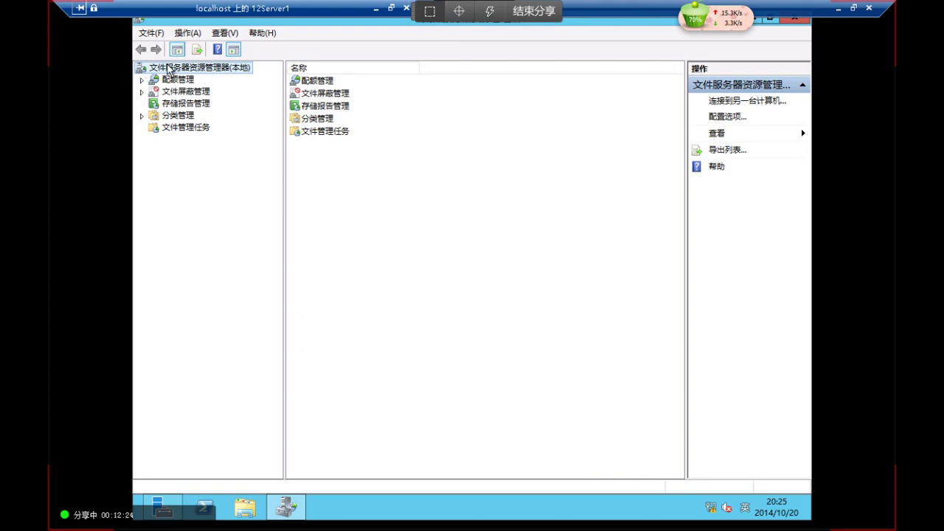
Open Configure Options for File Server Resource Manager (Local) to view e-mail notification settings
right_click(168, 67)
left_click(177, 165)
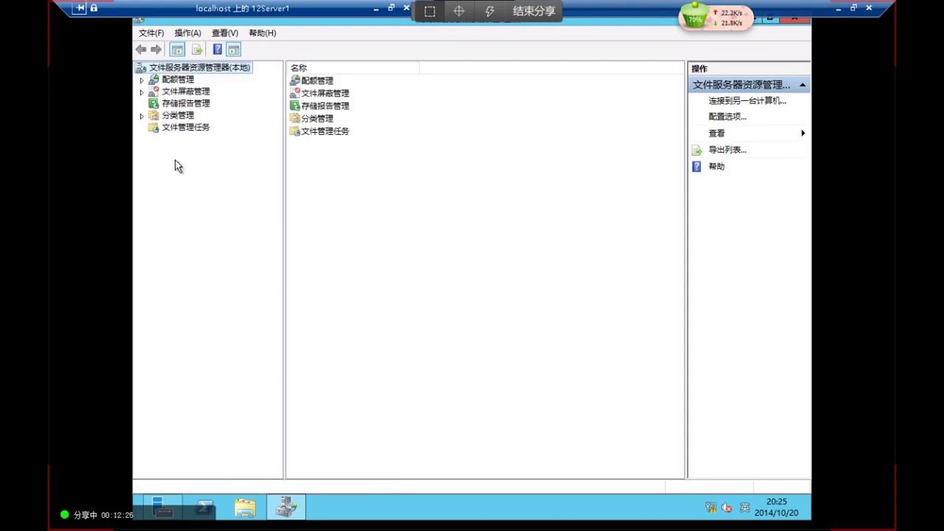
right_click(182, 71)
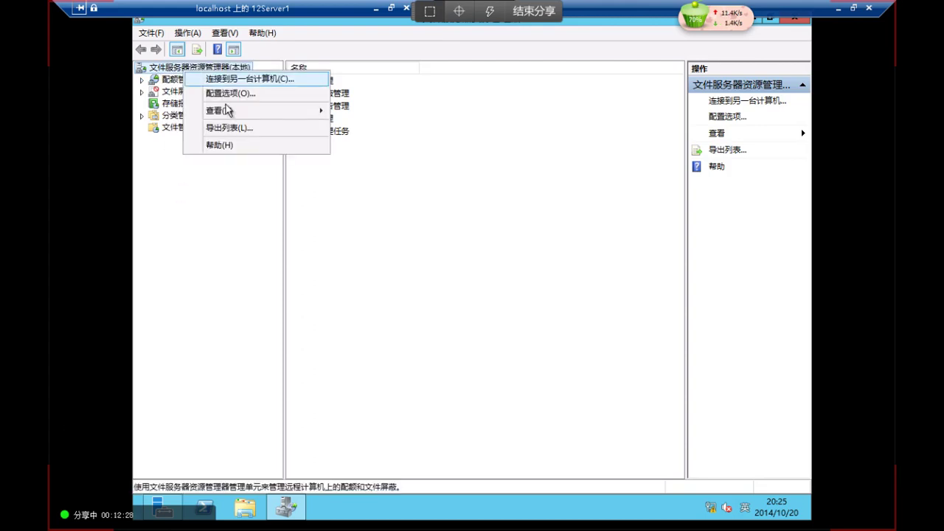
left_click(244, 95)
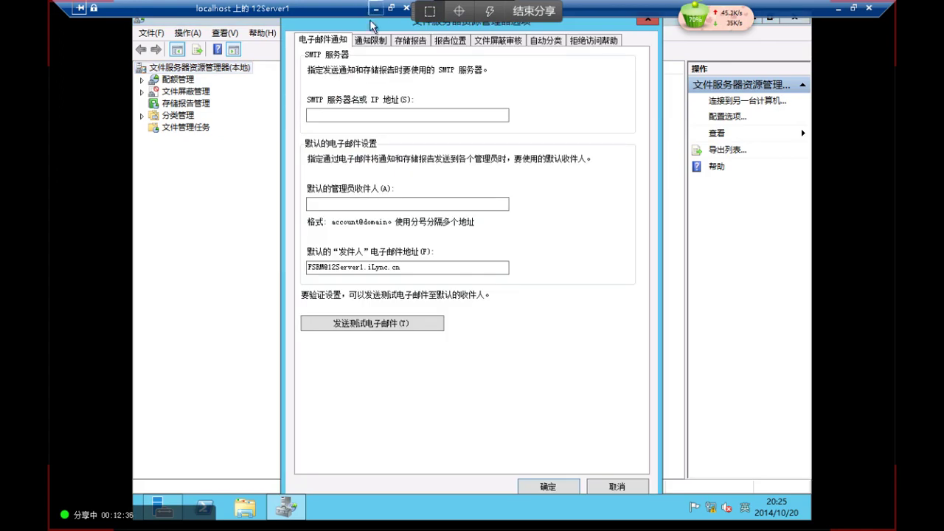
Minimize the remote server session and return to Hyper-V Manager's virtual machine list
left_click(838, 9)
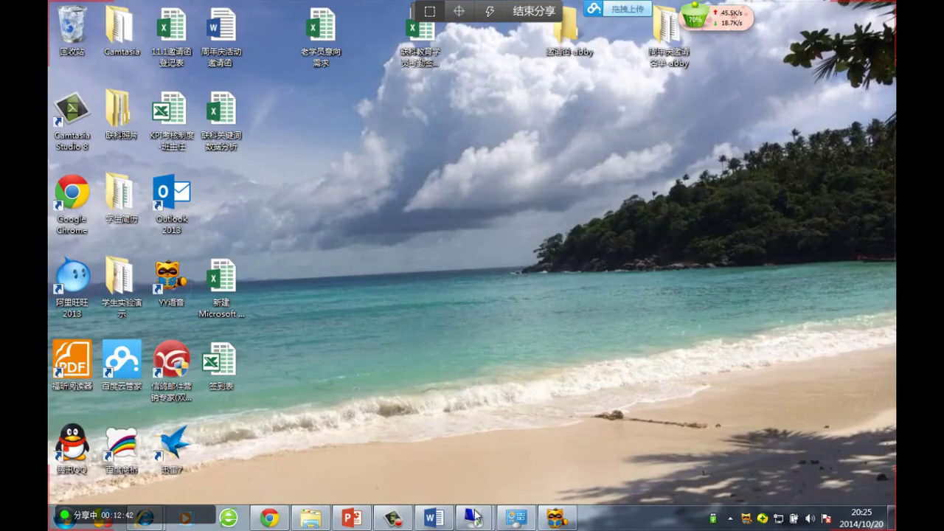
mouse_move(474, 517)
left_click(606, 398)
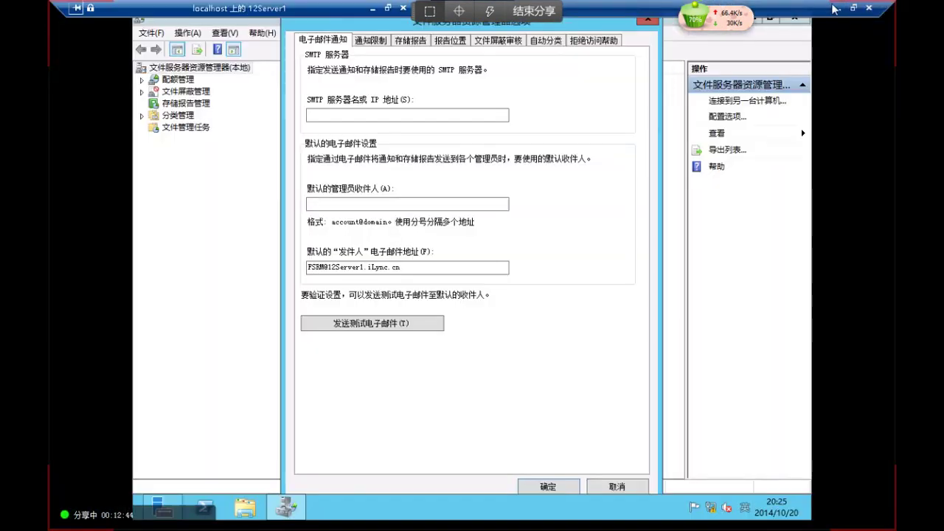
left_click(369, 8)
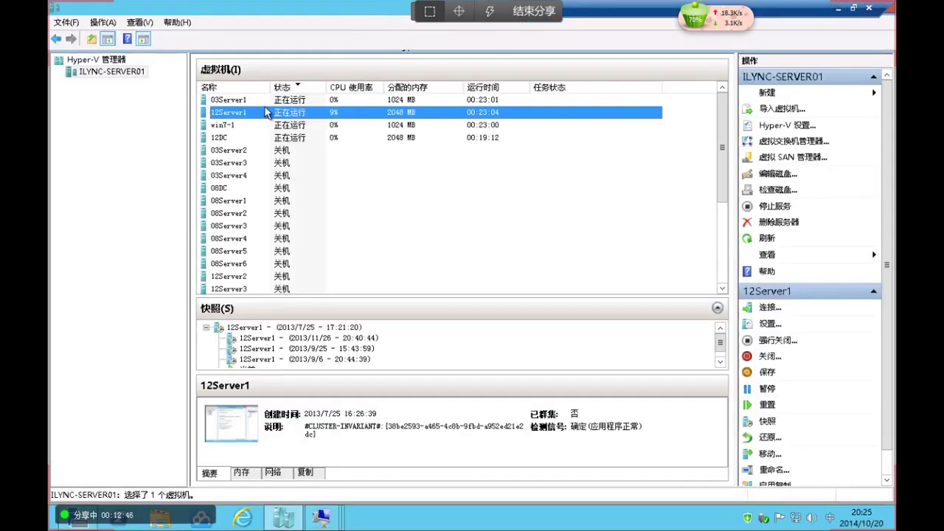
Connect to the 12DC virtual machine and launch DNS Manager via dnsmgmt
left_click(272, 104)
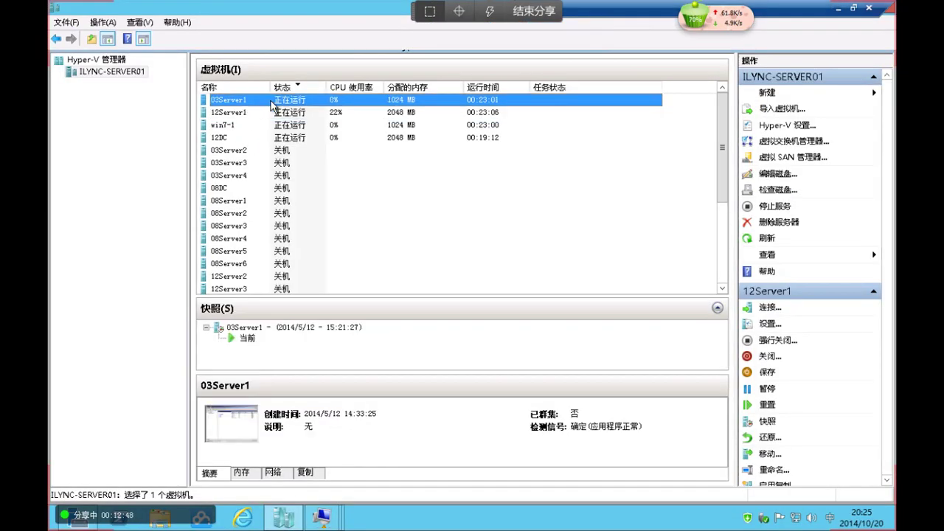
double_click(263, 137)
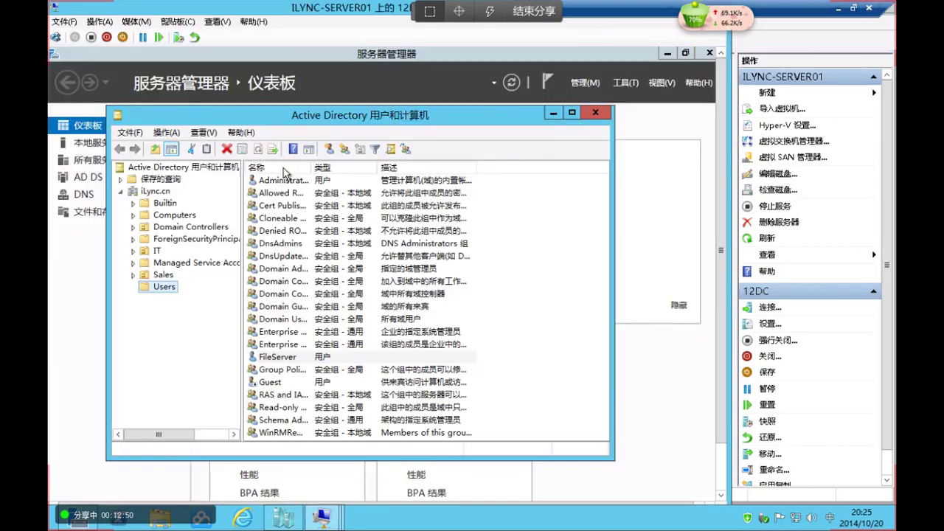
key("super+r")
type("dnsm")
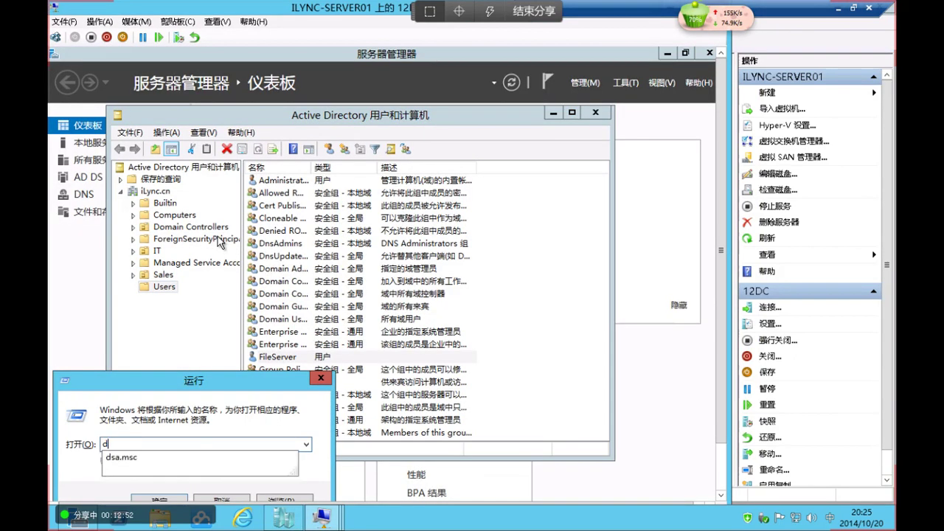
key("Return")
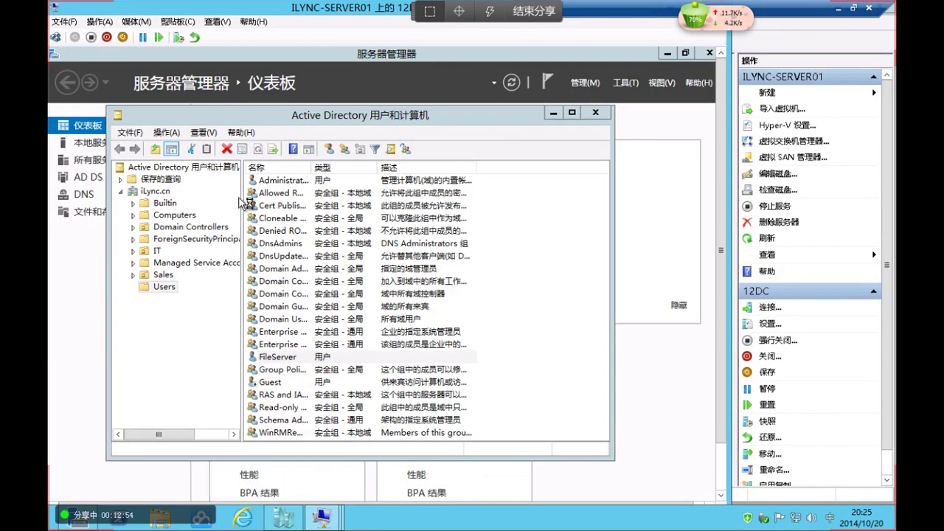
double_click(120, 151)
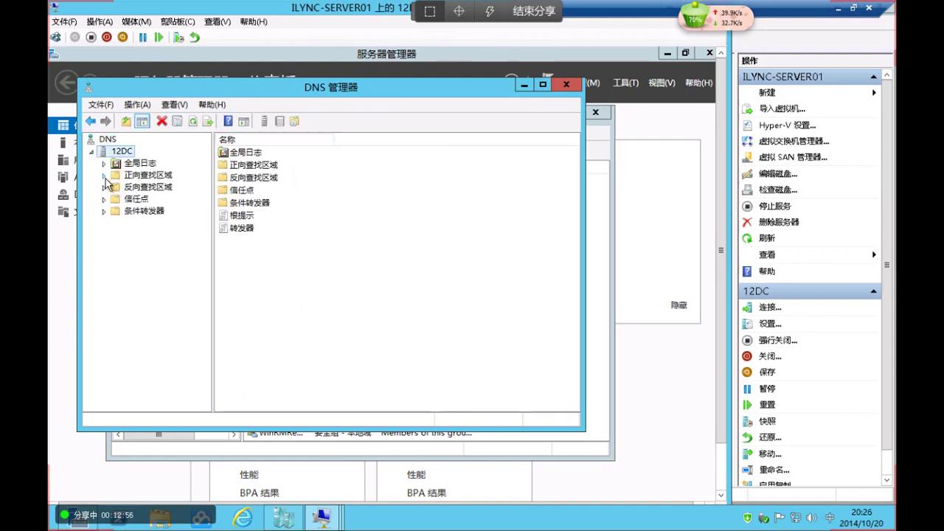
Add a host (A) record named mail pointing to 192.168.1.20 in the iLync.cn zone
double_click(148, 175)
double_click(149, 199)
right_click(157, 212)
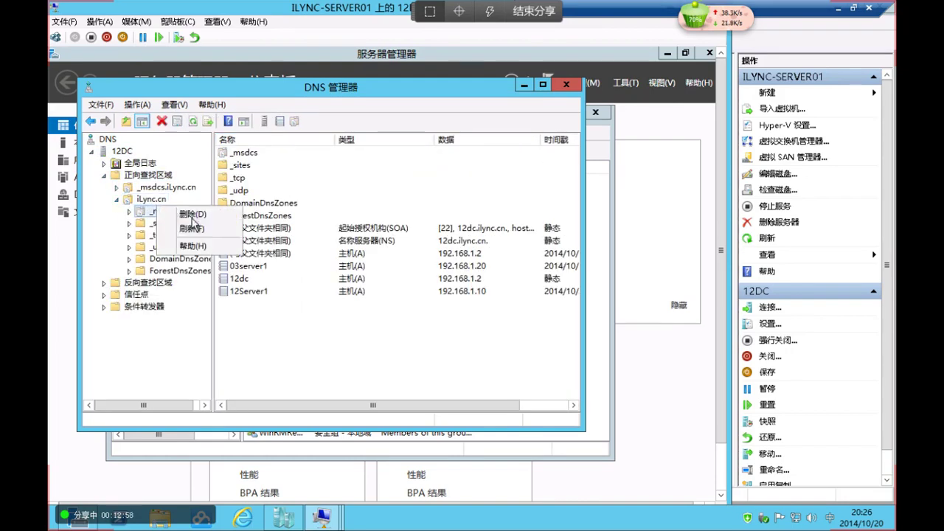
right_click(144, 203)
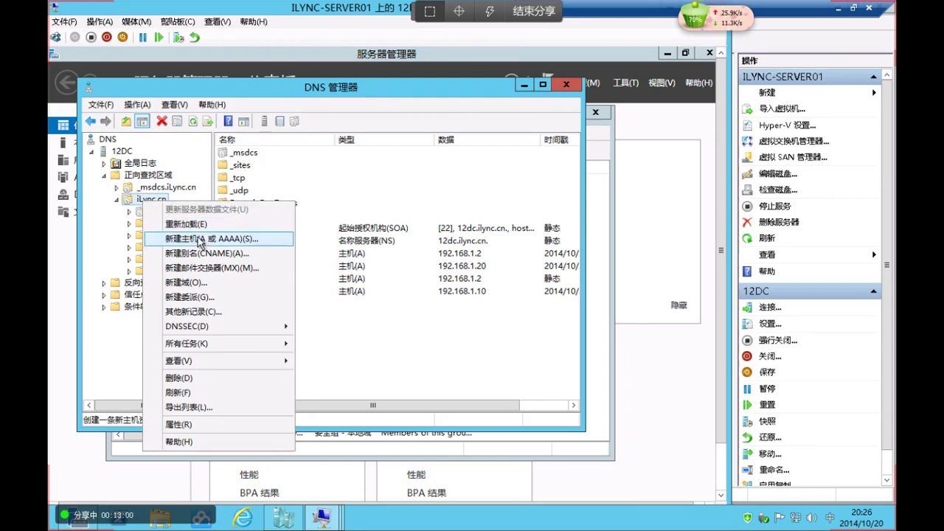
left_click(203, 239)
type("mail")
key("Tab")
key("Tab")
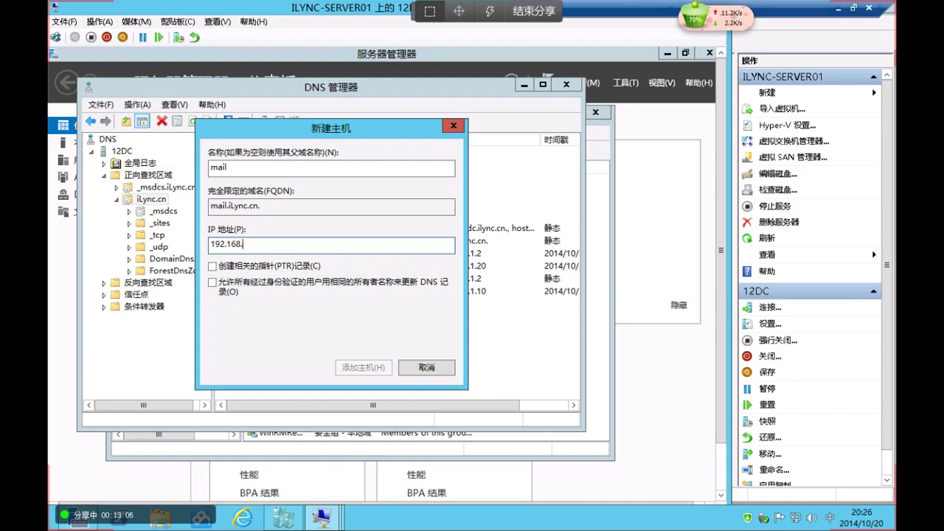
type("192.168.1.2")
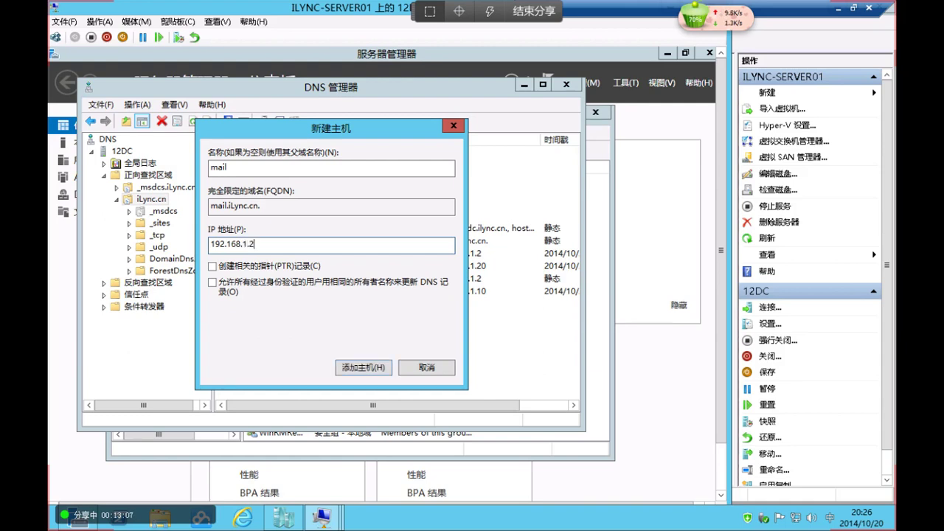
left_click(363, 368)
left_click(451, 348)
left_click(427, 367)
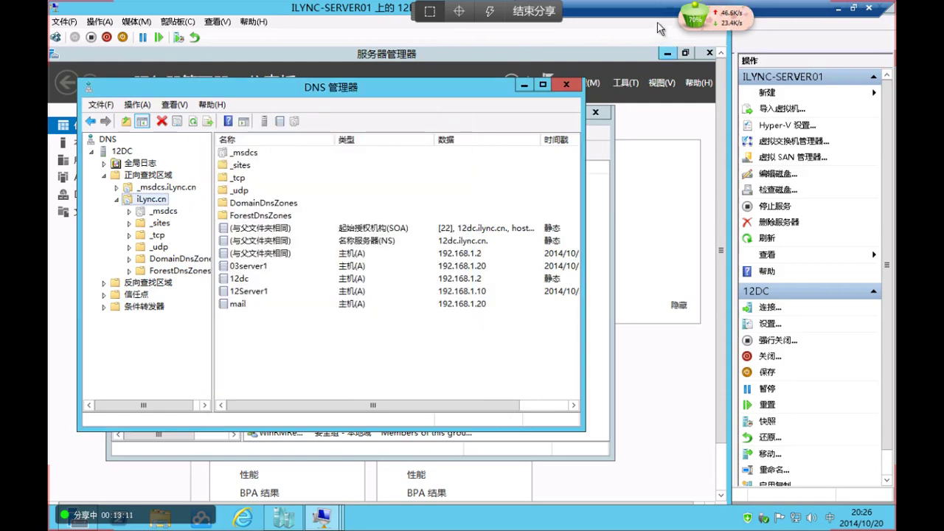
Leave the 12DC console and connect to the 03Server1 virtual machine's desktop
double_click(301, 15)
left_click(144, 107)
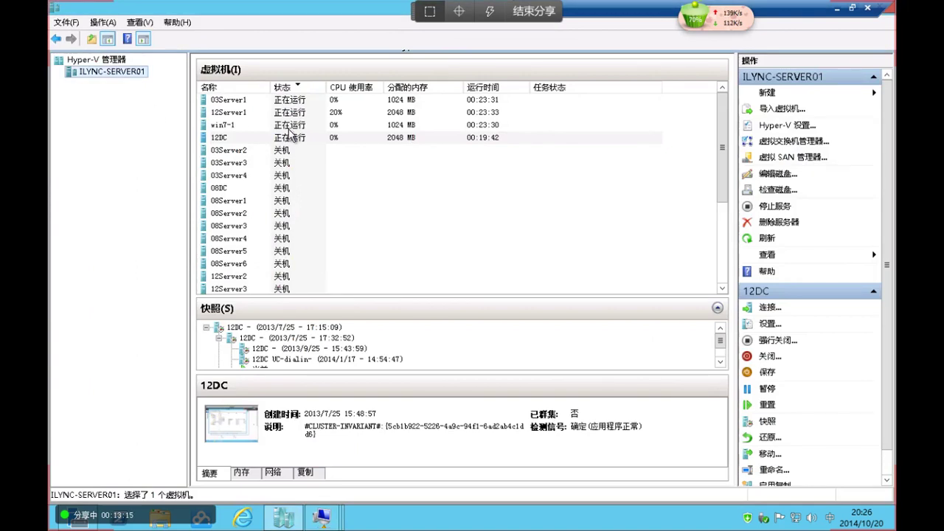
double_click(289, 104)
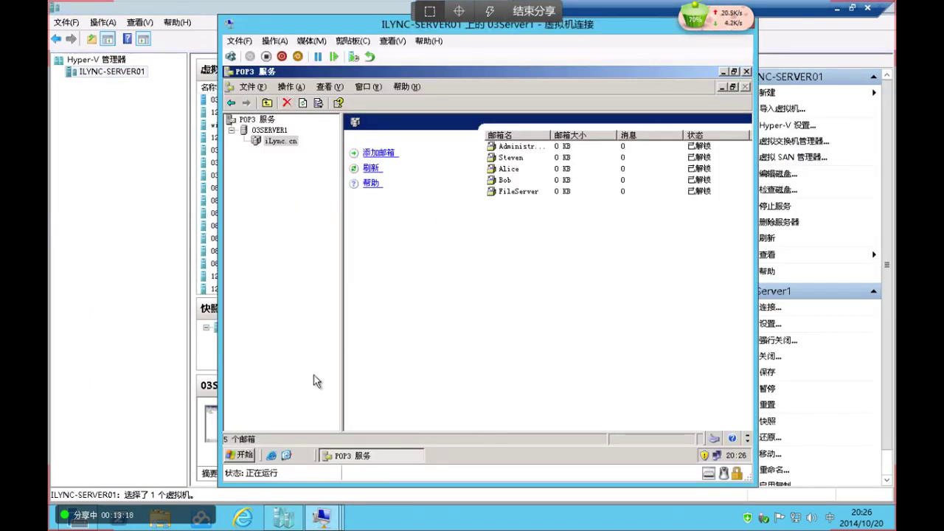
left_click(232, 459)
Launch Outlook Express and enter display name Administrator and the administrator's e-mail address
mouse_move(285, 413)
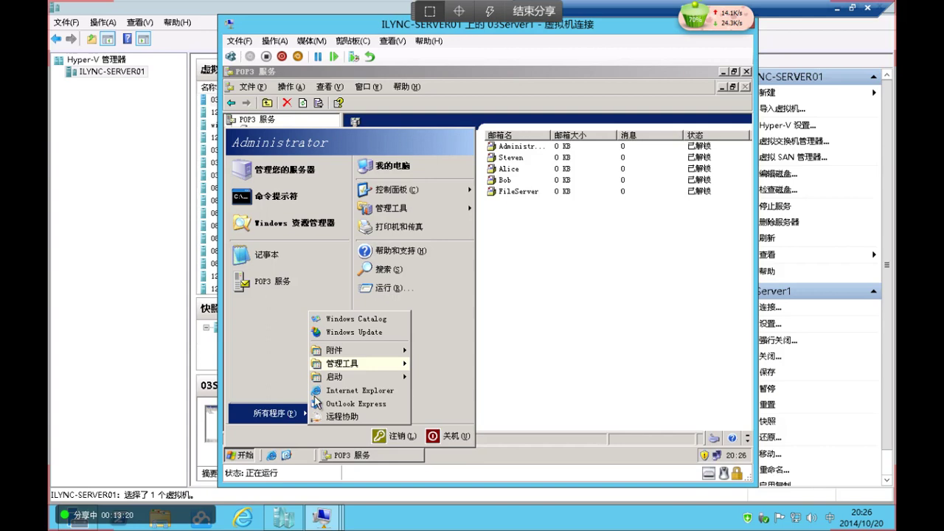
left_click(364, 405)
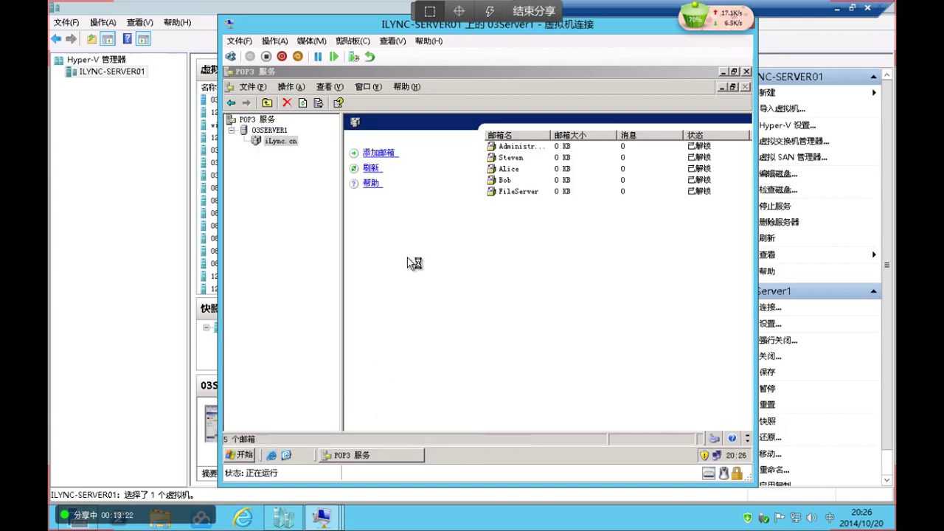
left_click(623, 374)
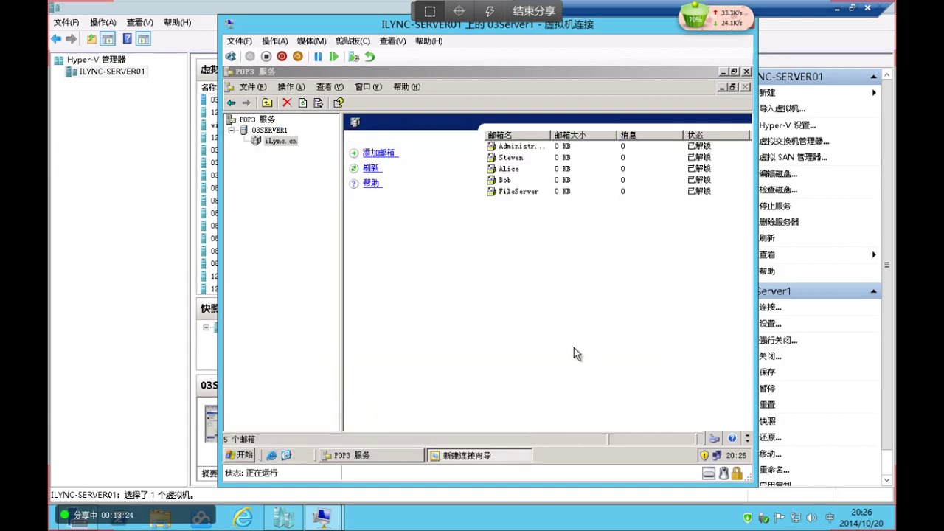
type("Admi")
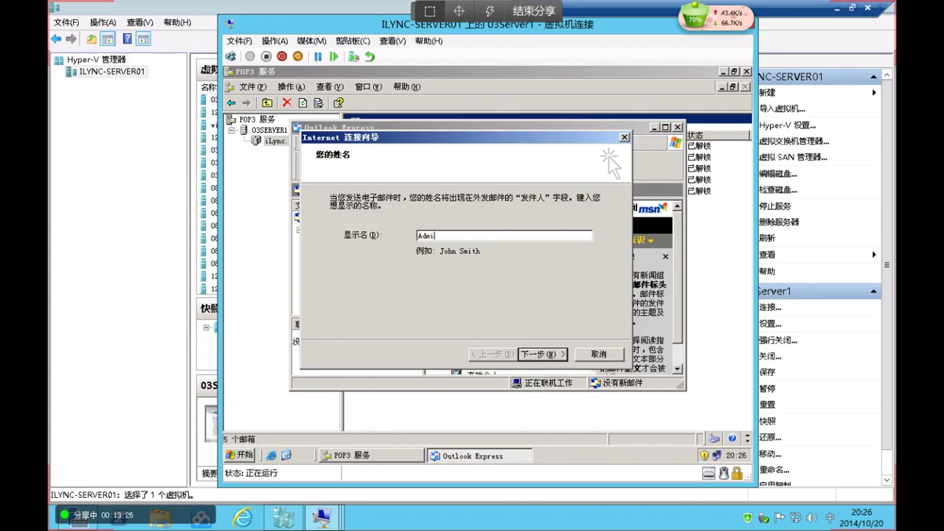
type("nistrator")
key("Return")
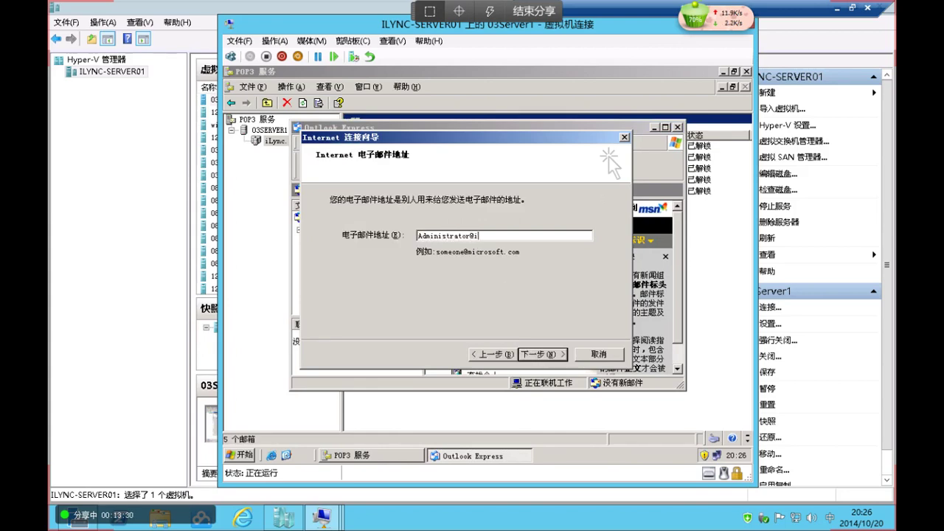
key("Return")
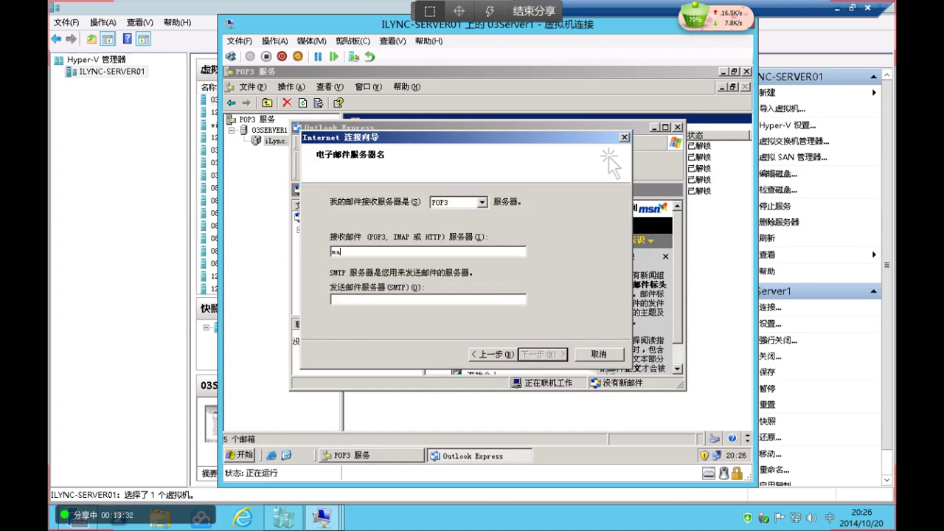
Set mail.iLync.cn as both POP3 and SMTP server, fill in logon details, and finish
type("mail.iLync.cn")
key("Tab")
type("m")
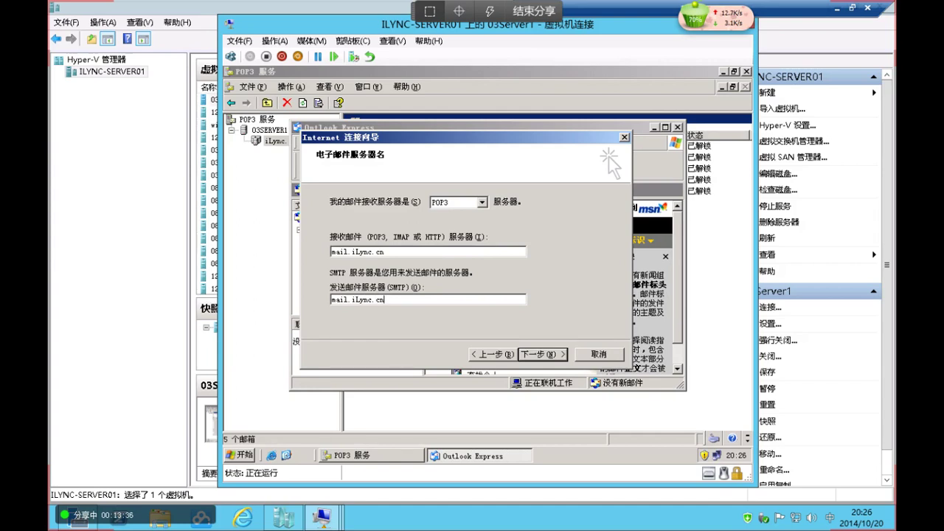
key("Return")
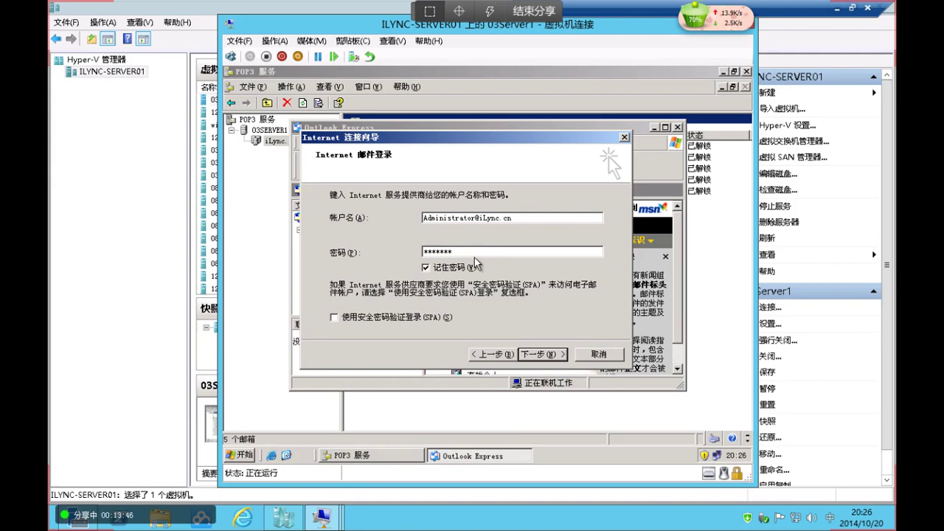
left_click(547, 357)
left_click(543, 355)
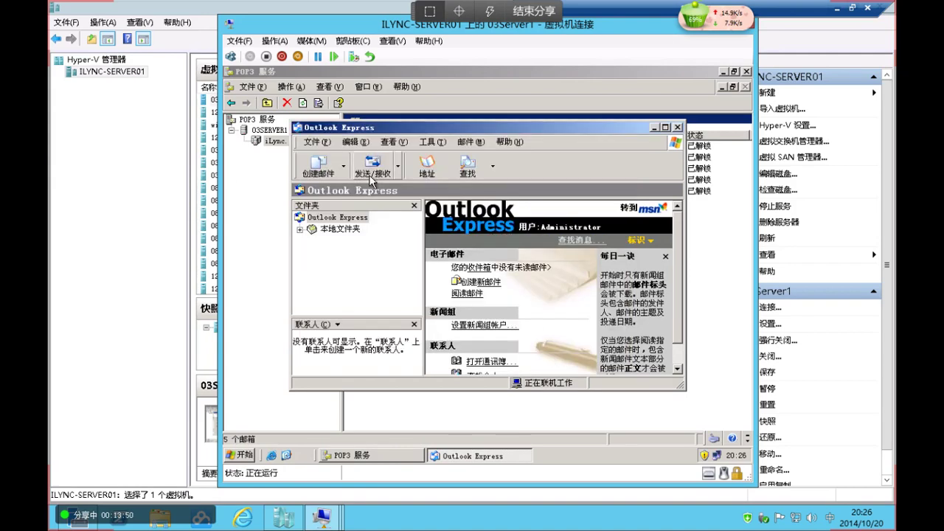
Send a test mail with subject 1 and body 1111 to the administrator, then maximize Outlook Express
left_click(299, 229)
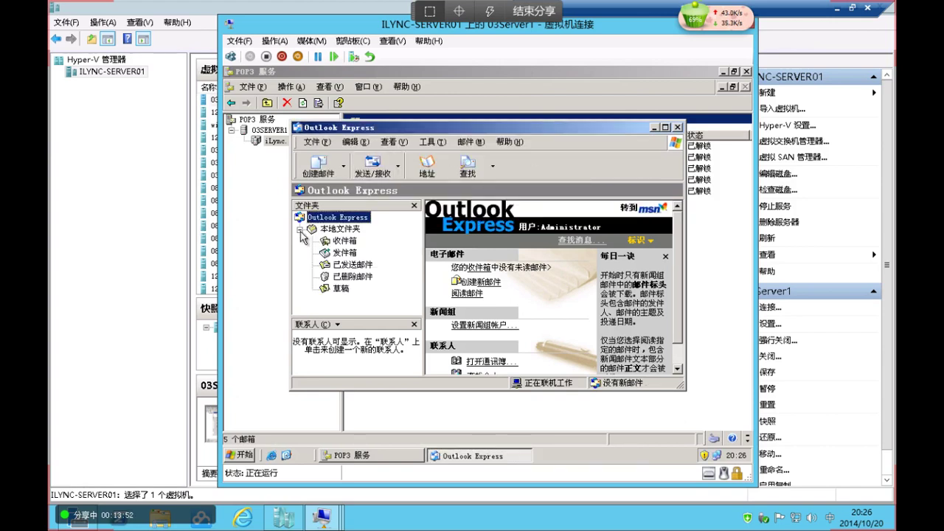
left_click(318, 166)
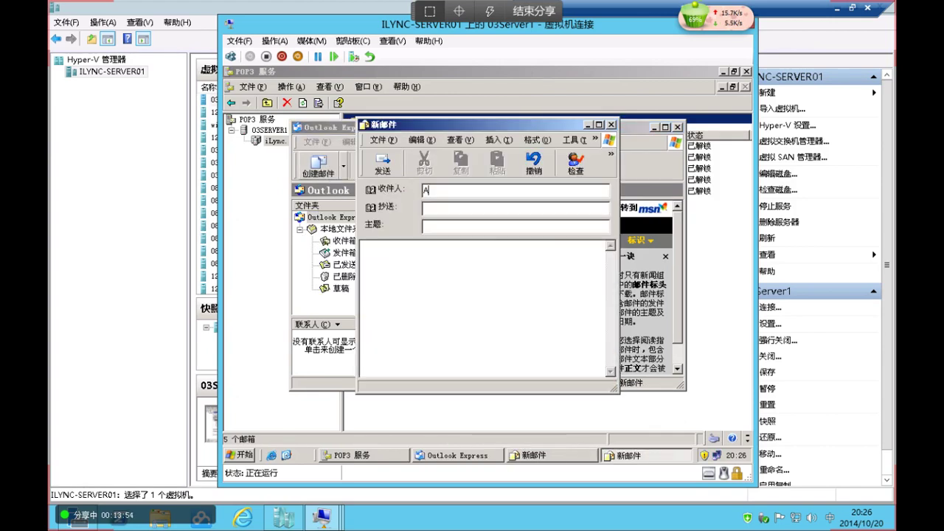
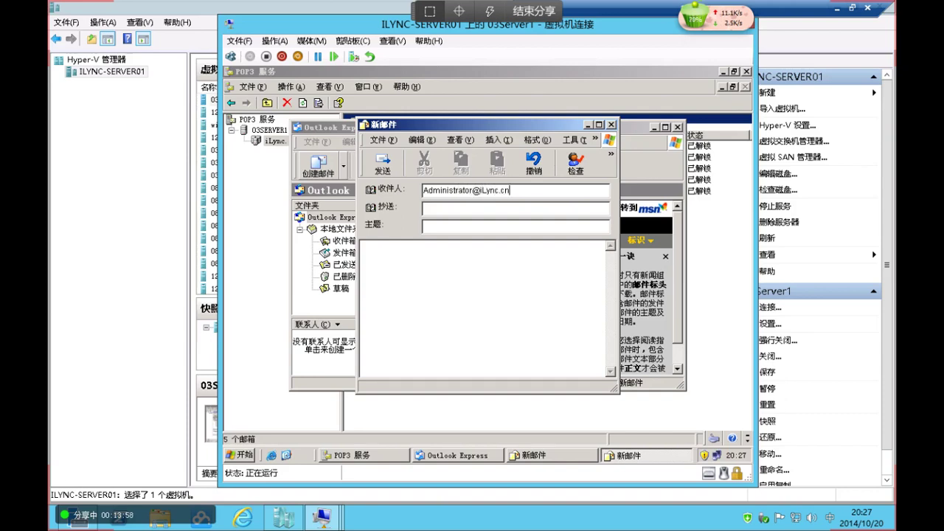
left_click(449, 228)
type("1")
key("Tab")
type("1111111111111111")
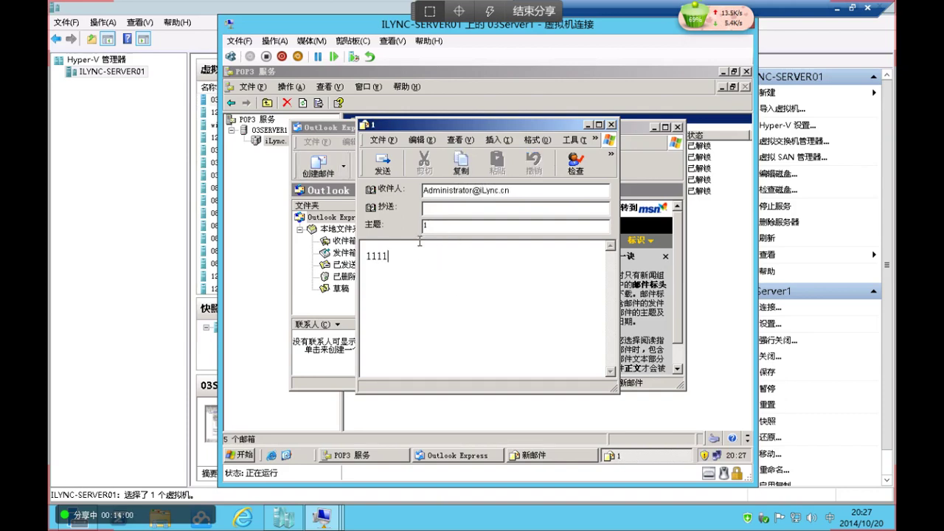
left_click(382, 164)
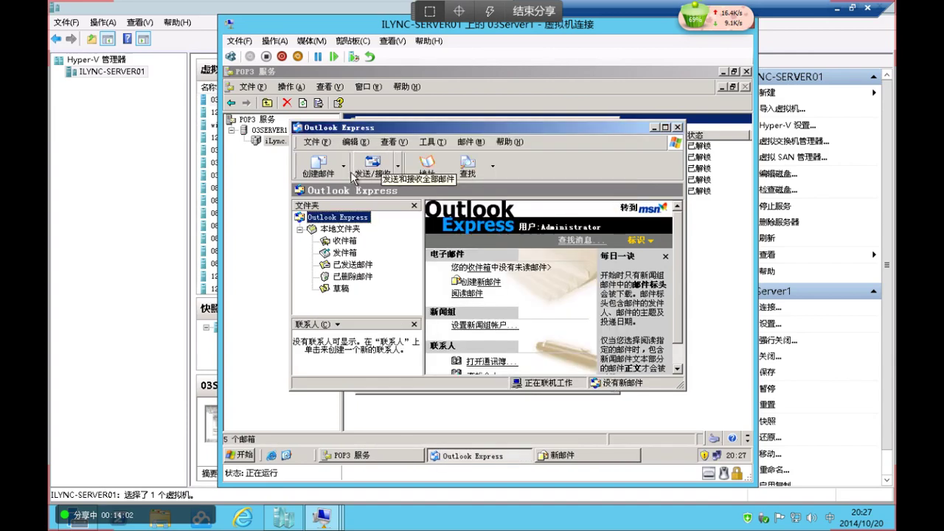
left_click(318, 168)
left_click(611, 125)
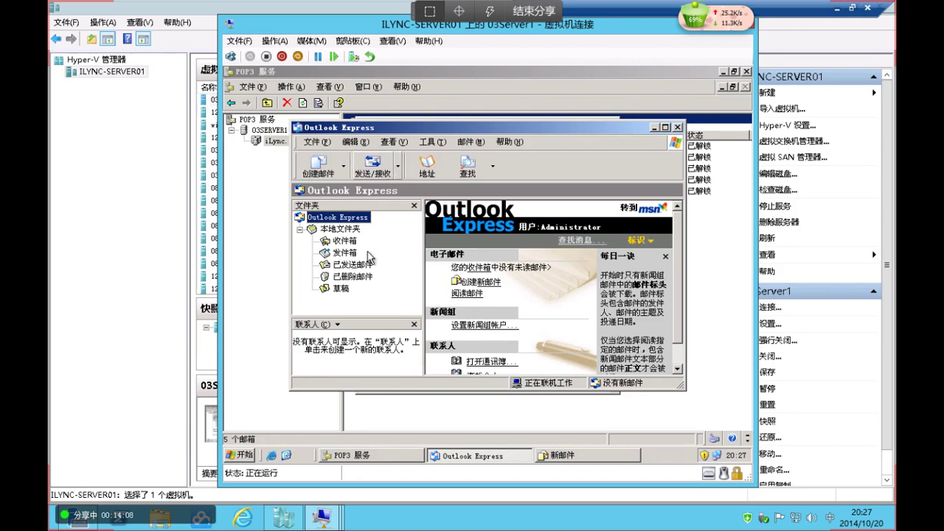
left_click(664, 127)
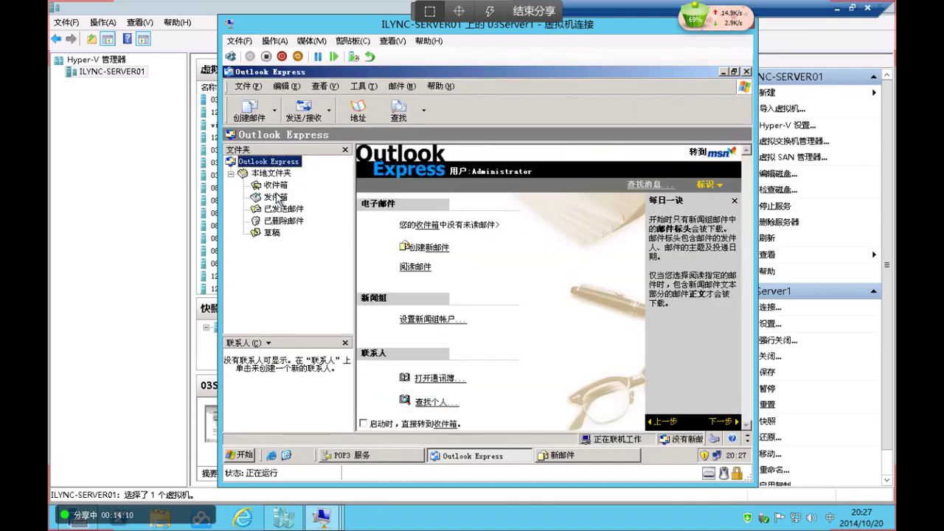
Check the sent test message in Sent Items and run Send/Receive
left_click(276, 197)
left_click(284, 209)
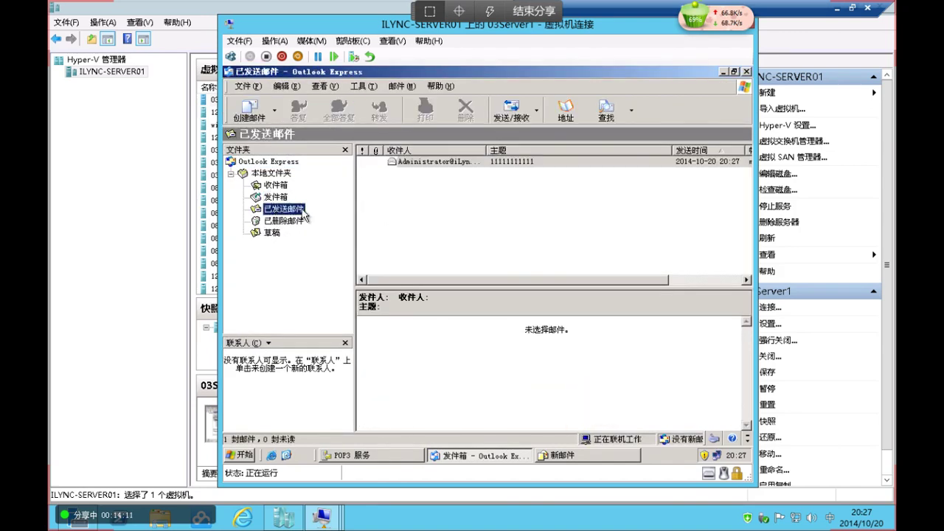
double_click(486, 150)
left_click(504, 160)
left_click(455, 180)
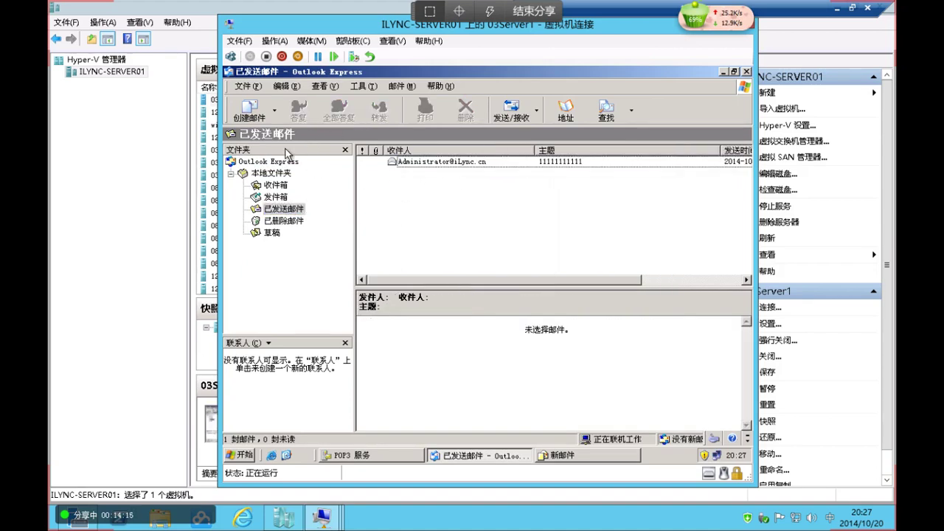
left_click(517, 110)
Open the mail.iLync.cn account properties and view its Servers tab
left_click(363, 87)
left_click(405, 182)
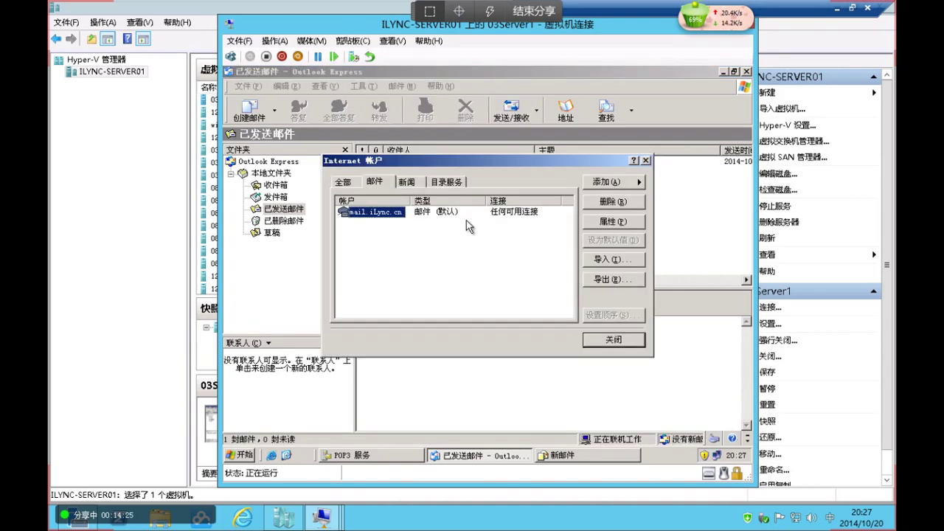
left_click(620, 224)
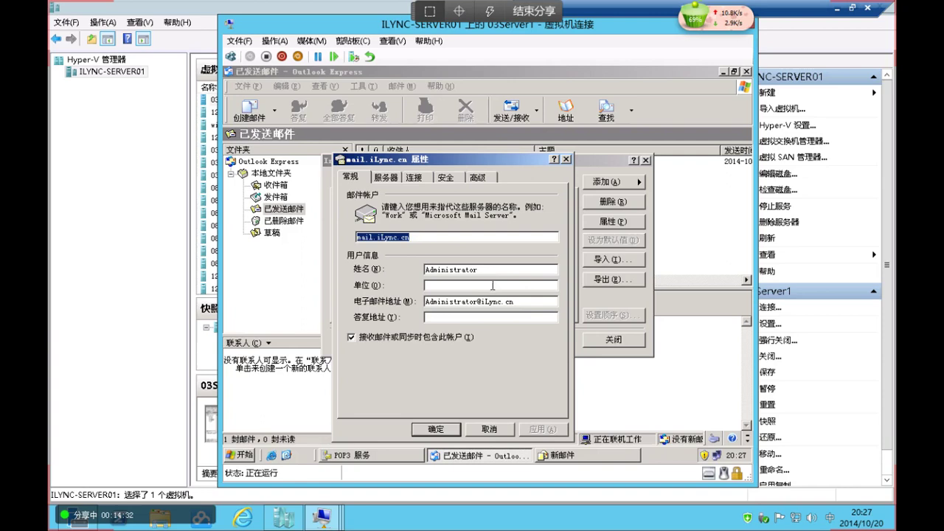
key("Tab")
left_click(391, 177)
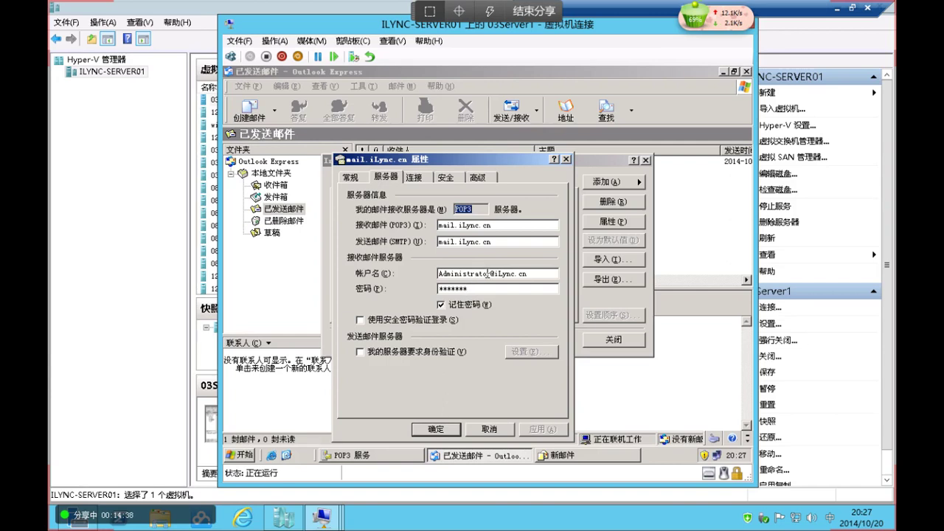
left_click(246, 457)
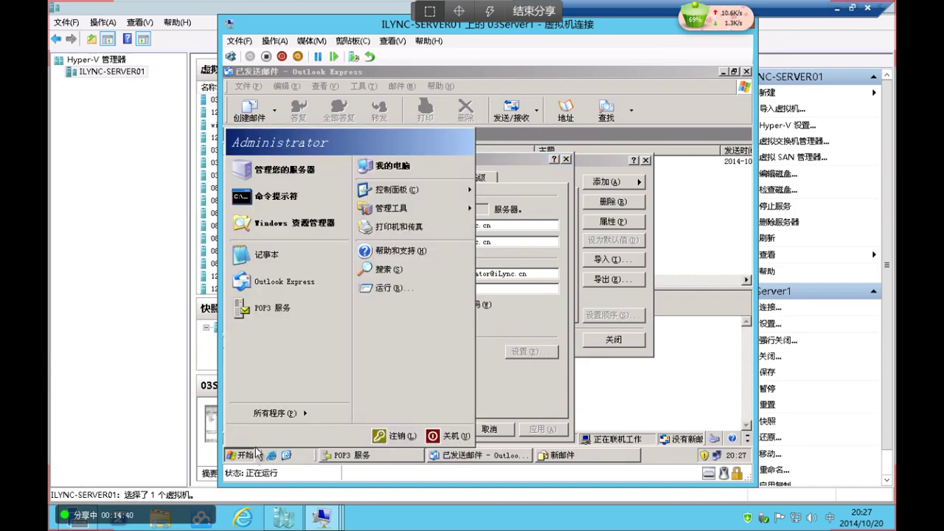
Open Command Prompt and ping mail.iLync.cn to confirm it replies at 192.168.1.20
left_click(407, 289)
type("cmd")
key("Return")
type("piing mail")
key("BackSpace")
key("BackSpace")
key("BackSpace")
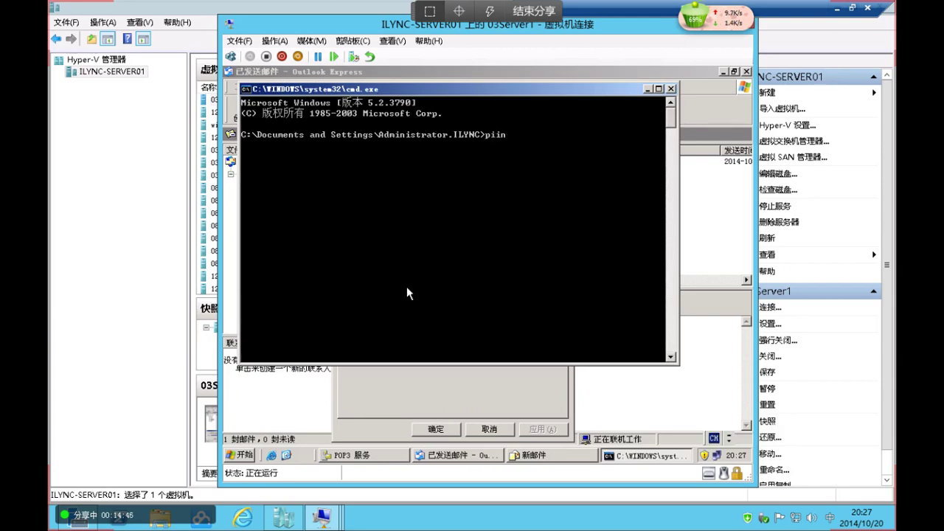
type("ng mail.")
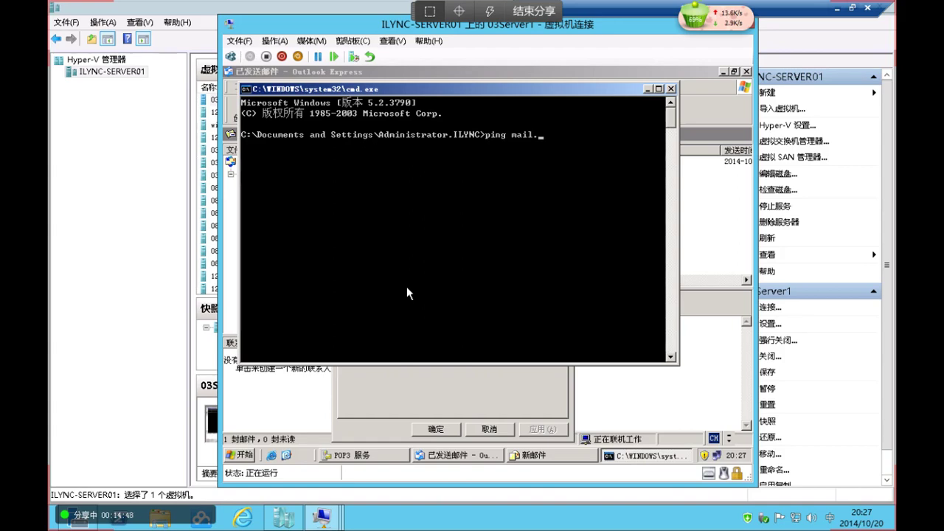
type("iLync.cn")
key("Return")
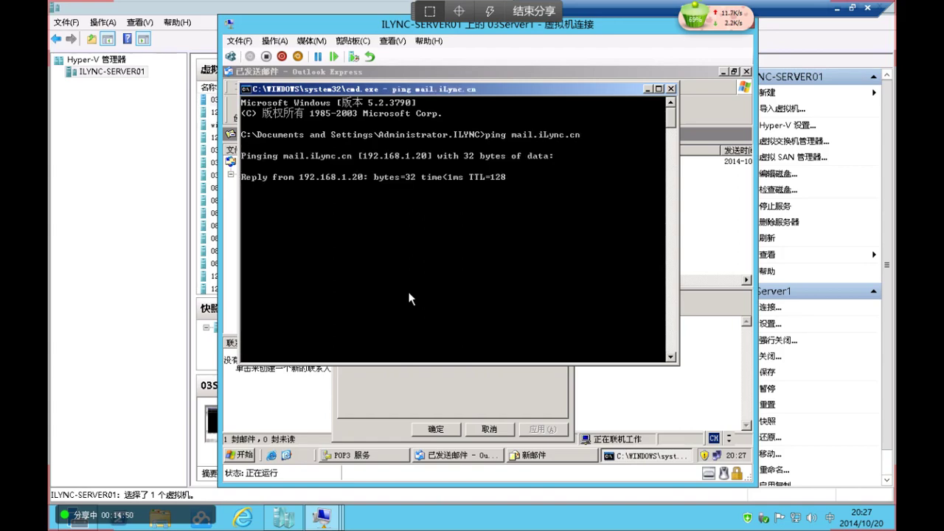
Close the account properties and run netstat to confirm port 25 is listening
left_click(647, 89)
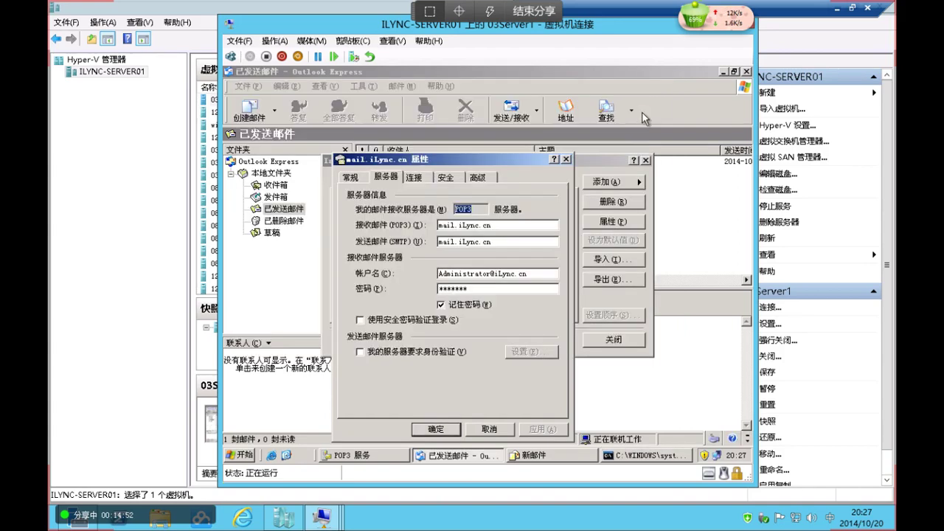
left_click(489, 429)
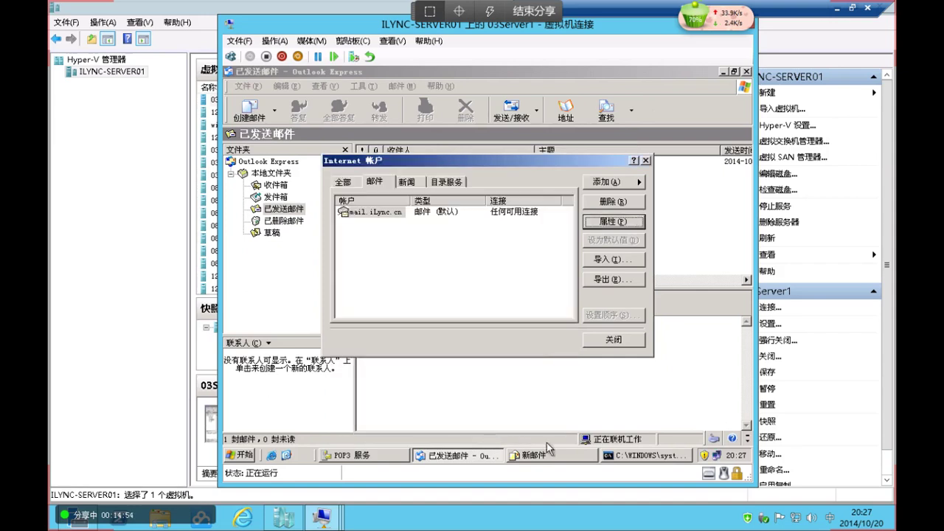
left_click(620, 455)
type("netstat -na | Find \"25")
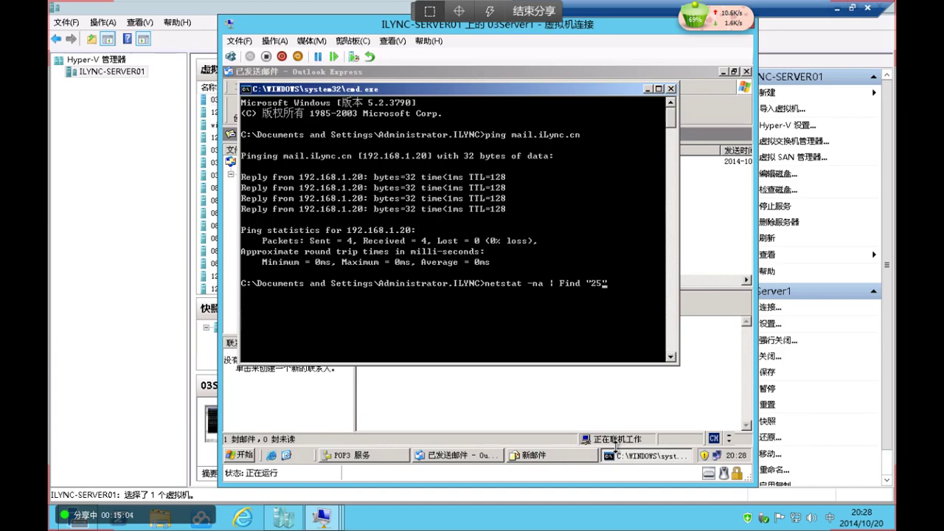
key("Return")
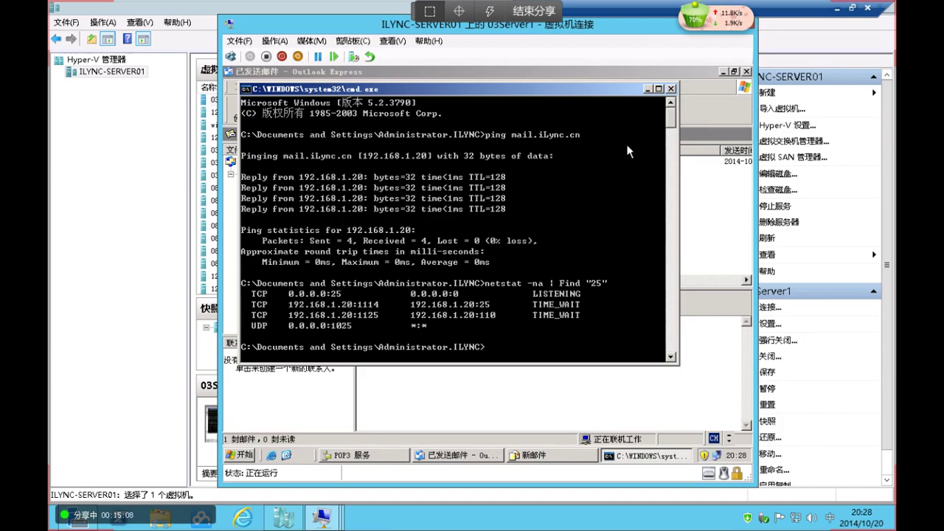
Close the mail accounts list, check for new mail, and view the Inbox before returning to Hyper-V Manager
left_click(647, 89)
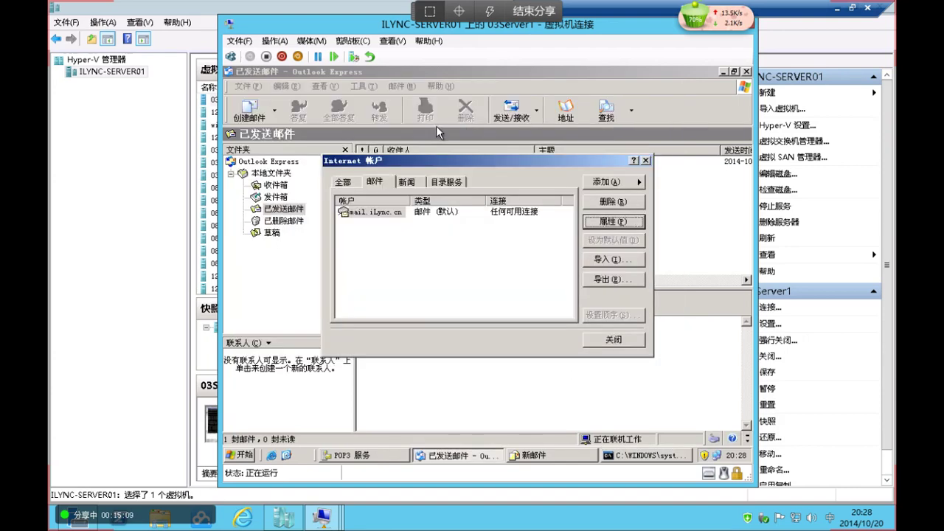
left_click(646, 160)
left_click(509, 115)
left_click(276, 185)
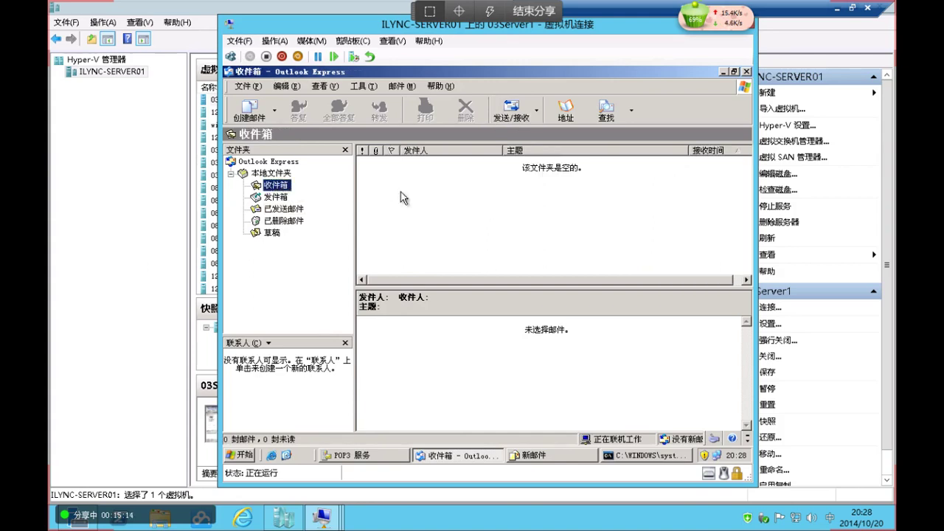
left_click(100, 190)
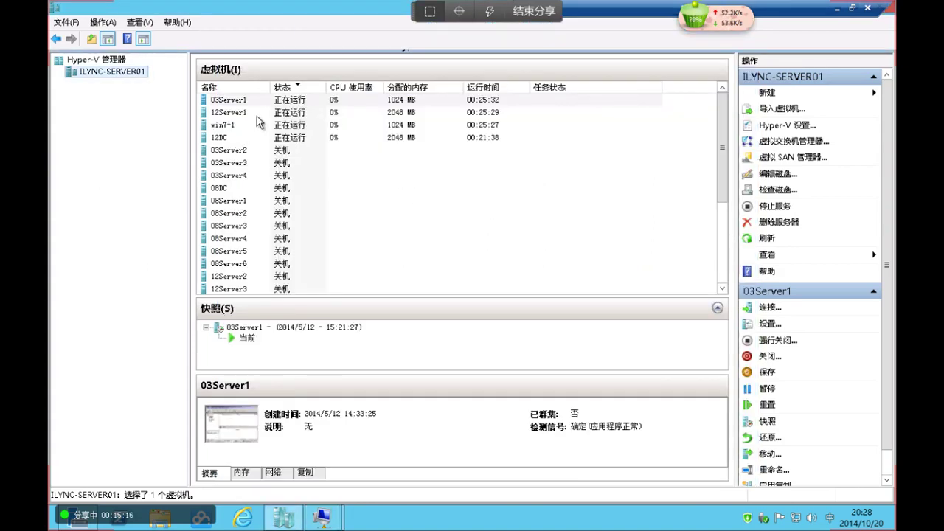
On 12Server1, enter mail.iLync.cn as SMTP server plus the admin recipient and sender addresses
double_click(256, 114)
left_click(351, 116)
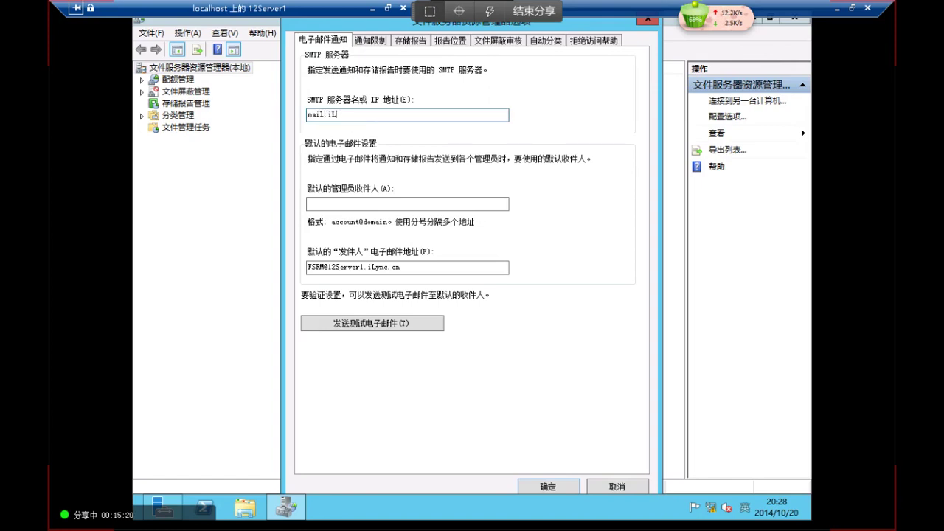
key("Tab")
key("Tab")
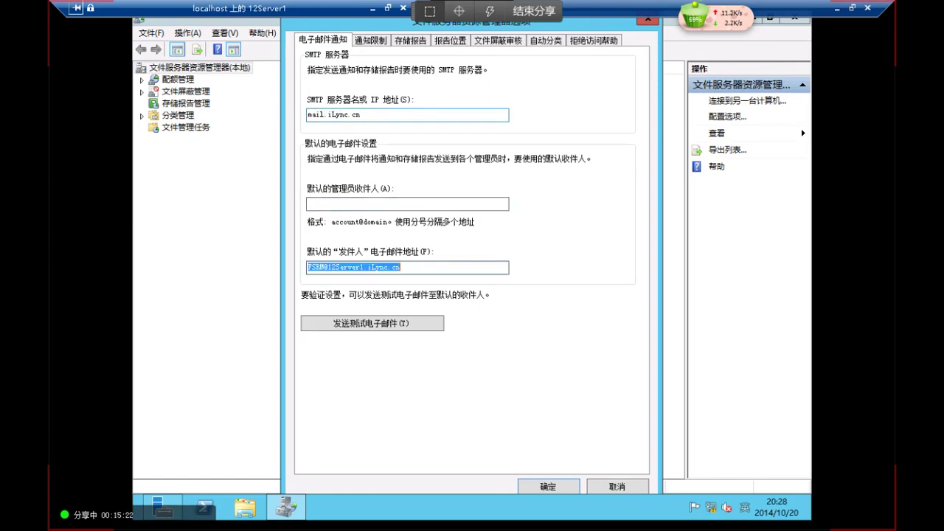
left_click(353, 202)
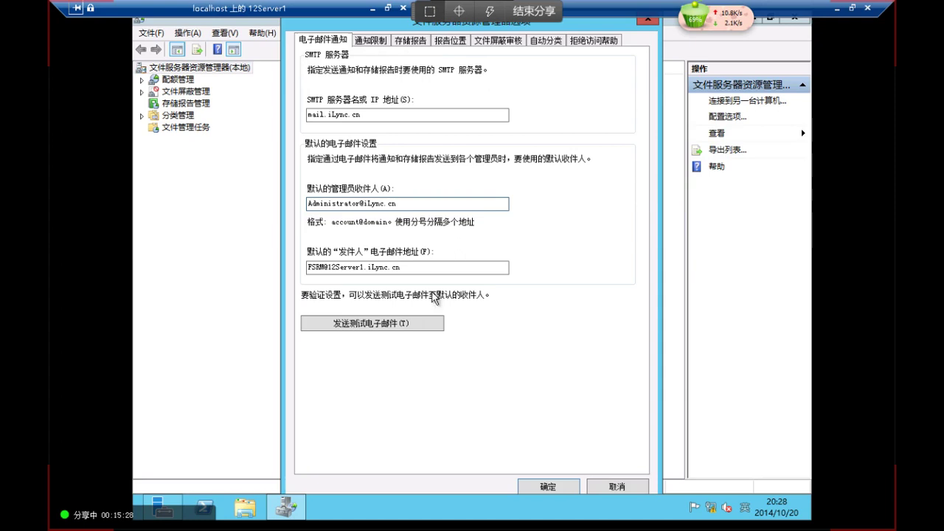
left_click_drag(430, 264, 71, 232)
type("FileSer")
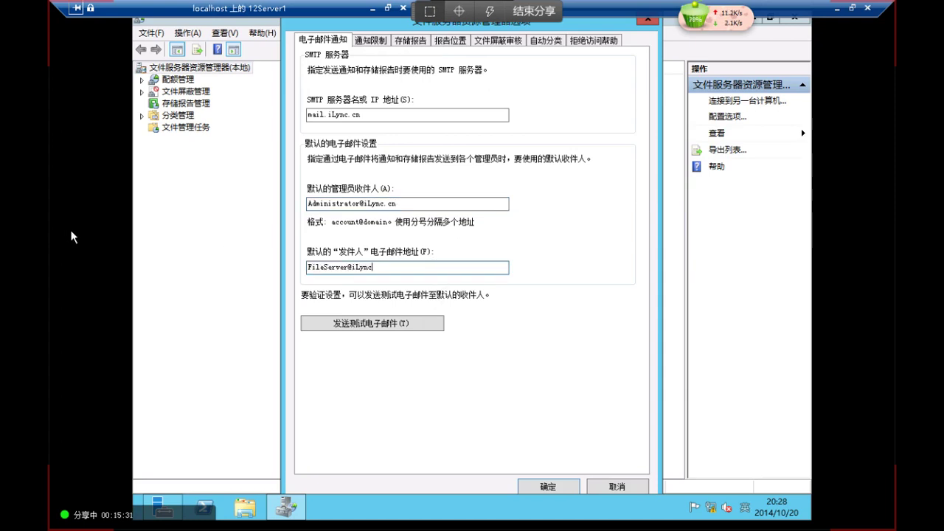
Send a test e-mail to the admin recipient and save the notification settings
left_click(380, 328)
left_click(569, 311)
left_click(543, 486)
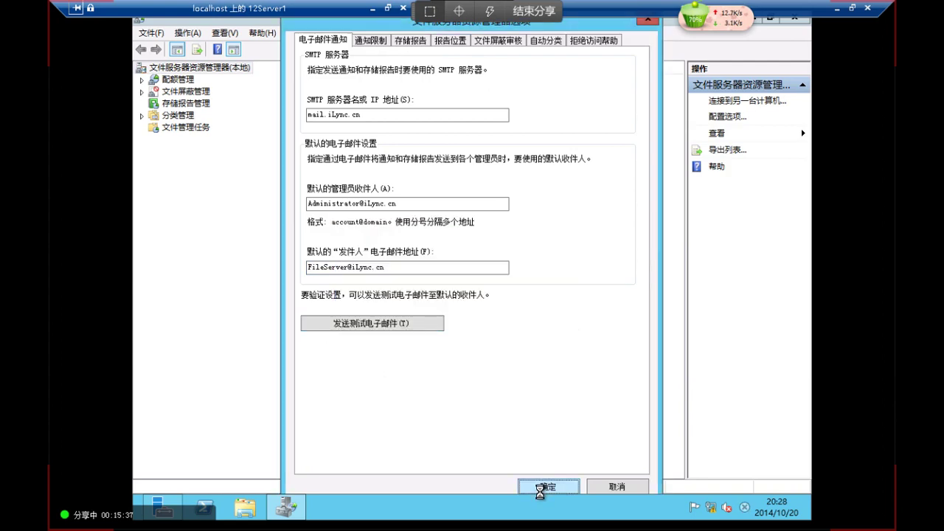
Set aside the 12Server1 session, open 03Server1's console, and run Send/Receive in Outlook Express
left_click(837, 10)
mouse_move(473, 518)
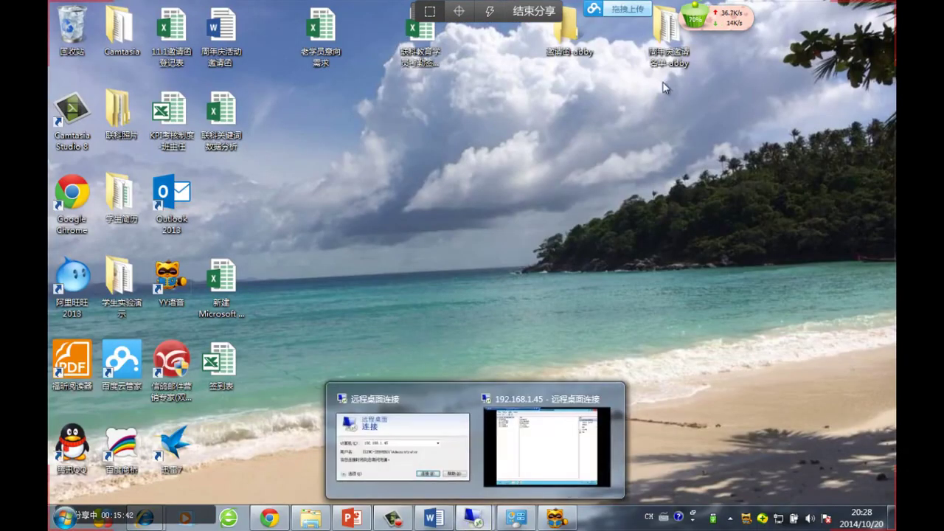
left_click(509, 471)
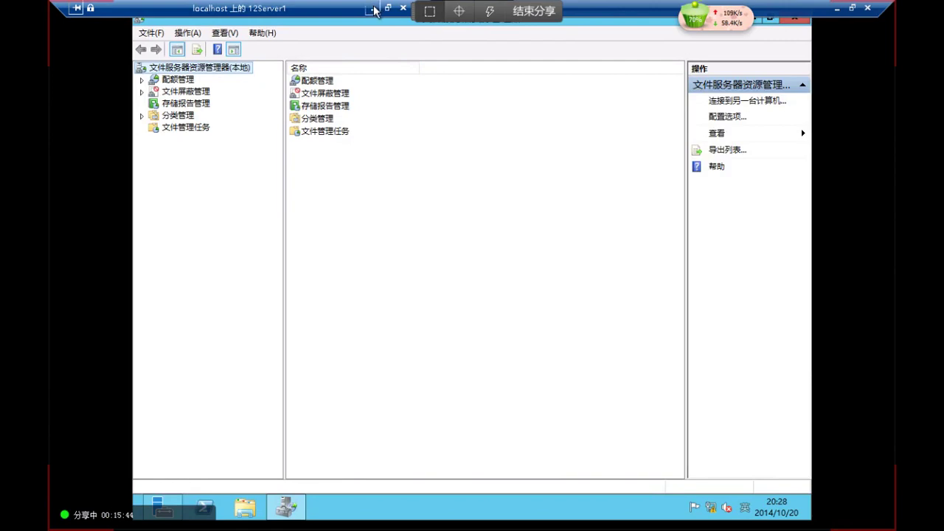
left_click(369, 9)
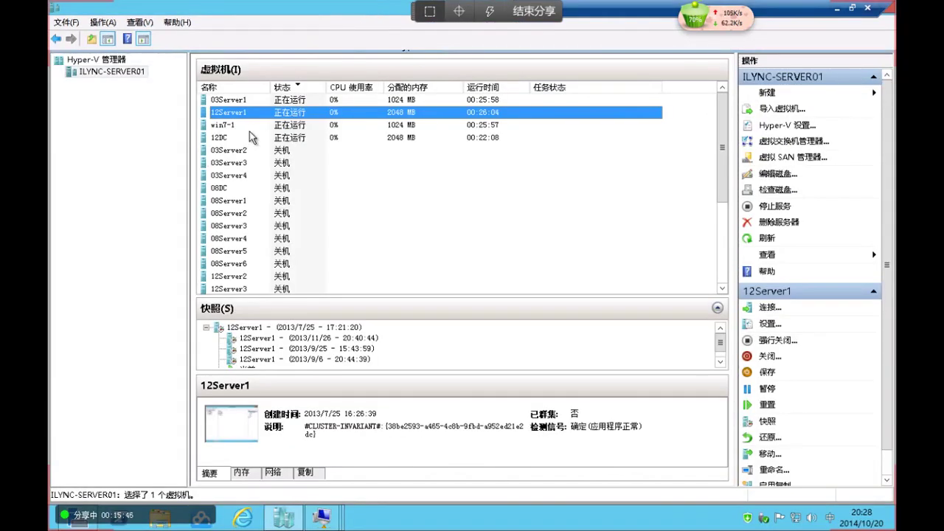
double_click(264, 100)
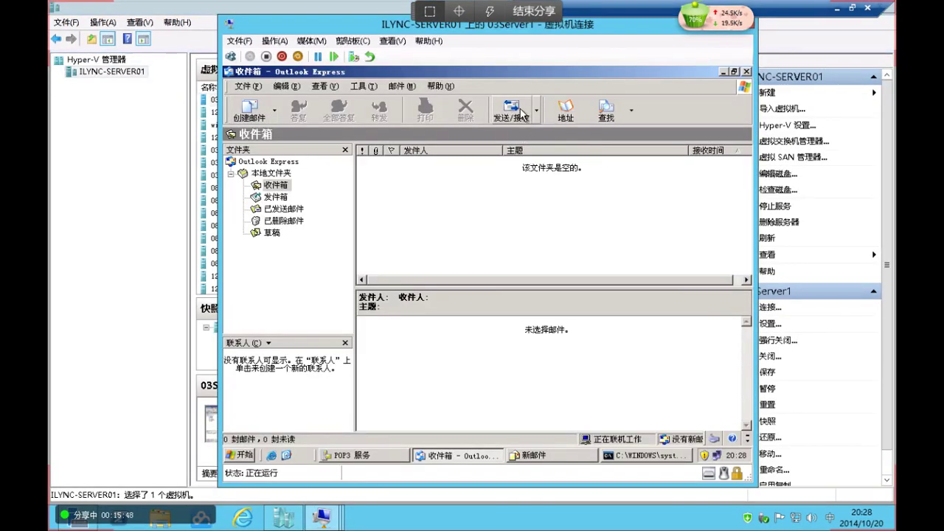
left_click(521, 114)
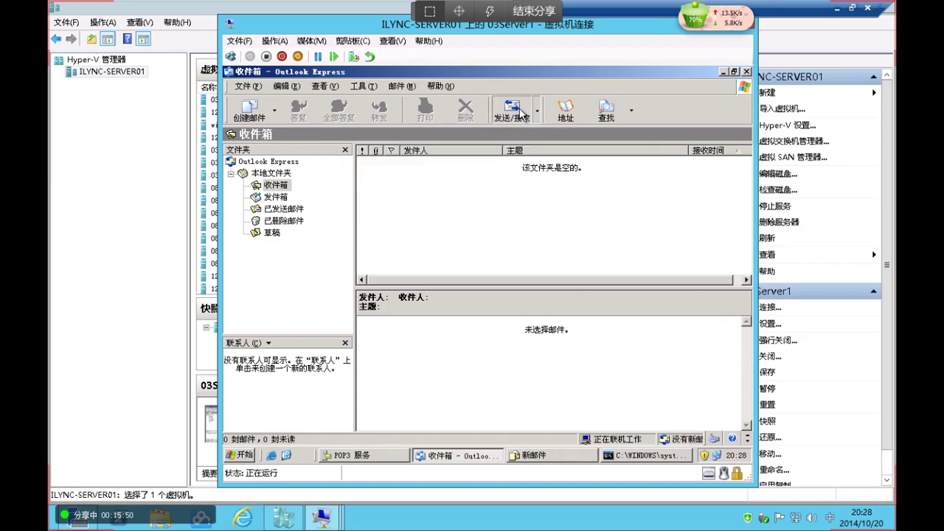